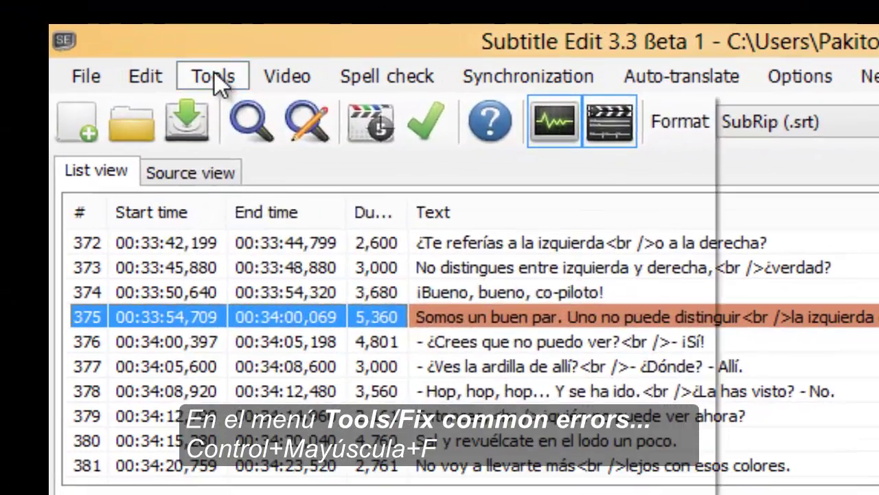
Open the Fix common errors tool, look over the error types to fix, and proceed to verifying the proposed fixes
{"action": "left_click", "coordinate": [110, 39]}
{"action": "left_click", "coordinate": [132, 88]}
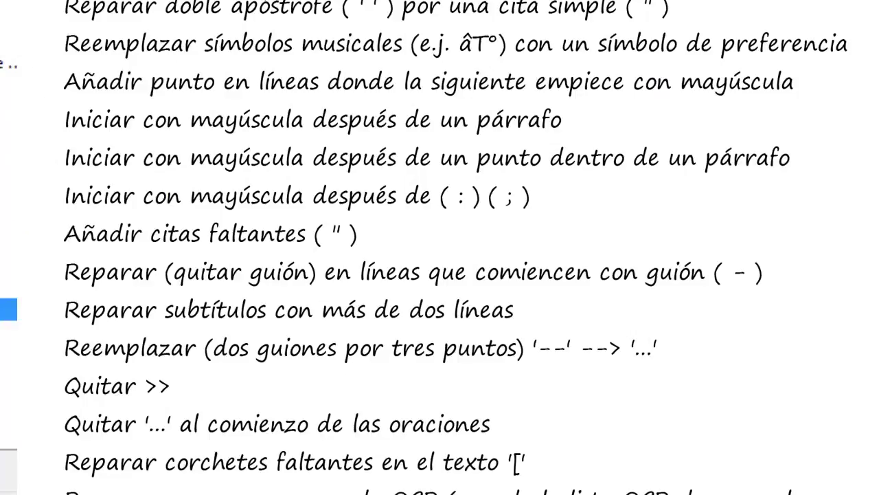
{"action": "left_click", "coordinate": [8, 392]}
{"action": "left_click", "coordinate": [9, 423]}
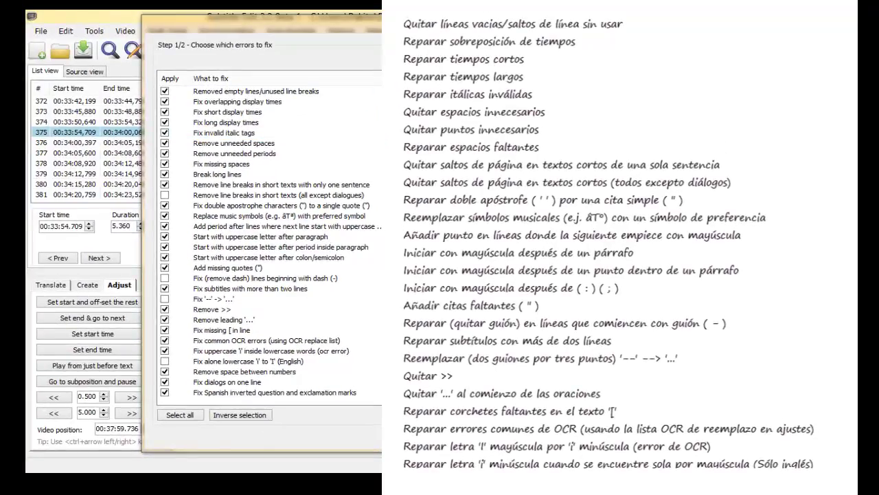
{"action": "left_click", "coordinate": [700, 434]}
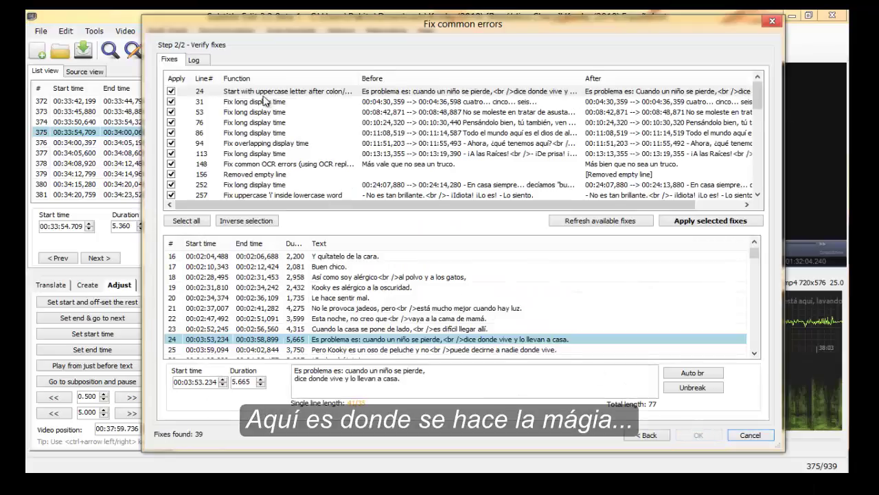
Browse the proposed fixes from line 86 on, and reposition and enlarge the Fix common errors window to nearly fill the screen
{"action": "left_click", "coordinate": [280, 133]}
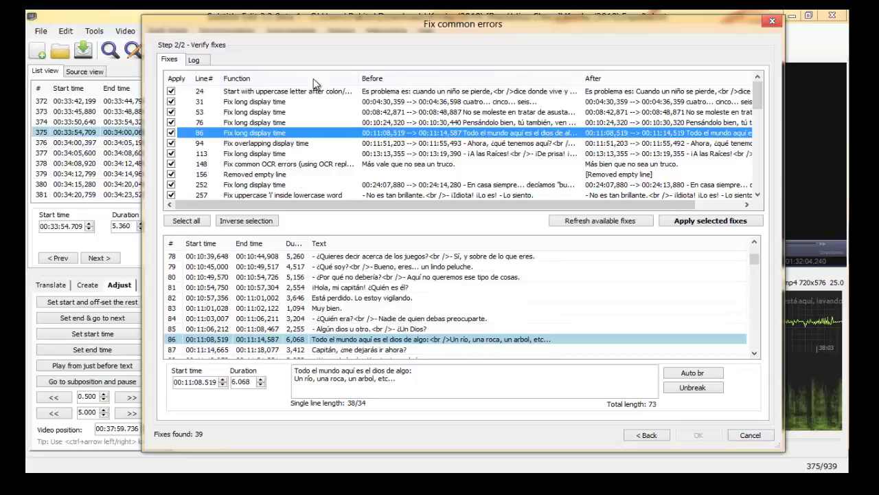
{"action": "scroll", "coordinate": [332, 147], "scroll_direction": "down", "scroll_amount": 2}
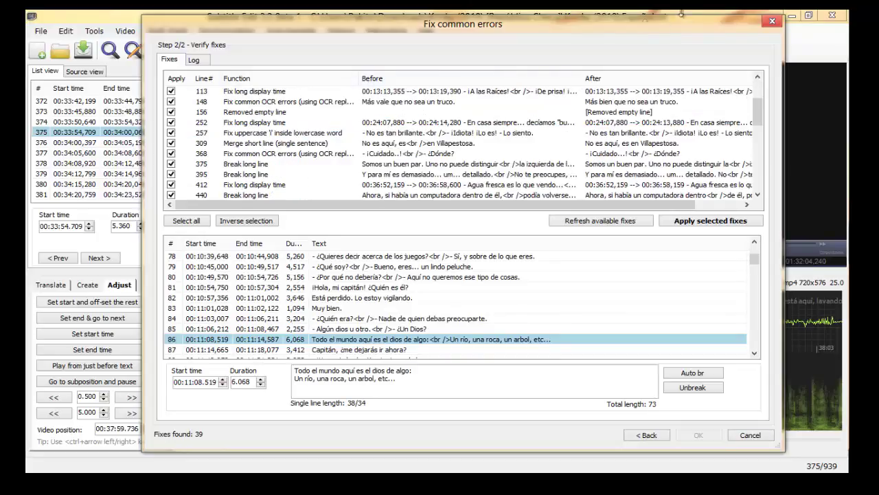
{"action": "left_click_drag", "start_coordinate": [591, 32], "coordinate": [479, 26]}
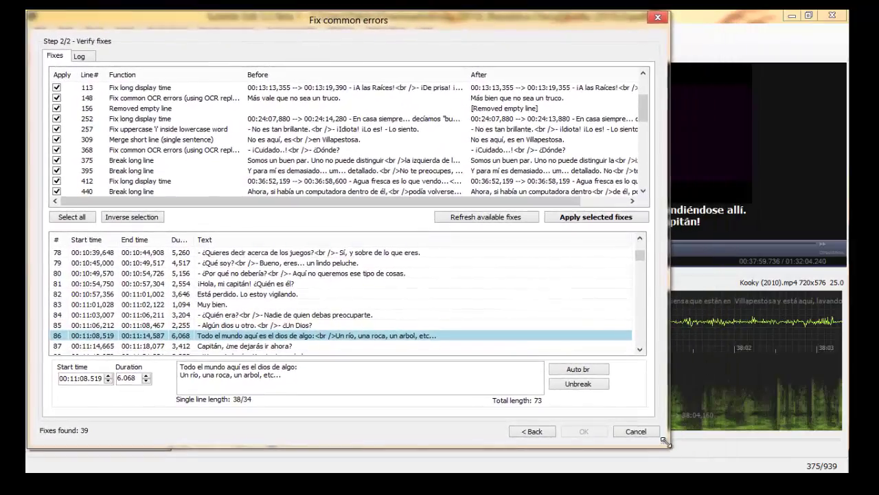
{"action": "left_click_drag", "start_coordinate": [666, 445], "coordinate": [844, 466]}
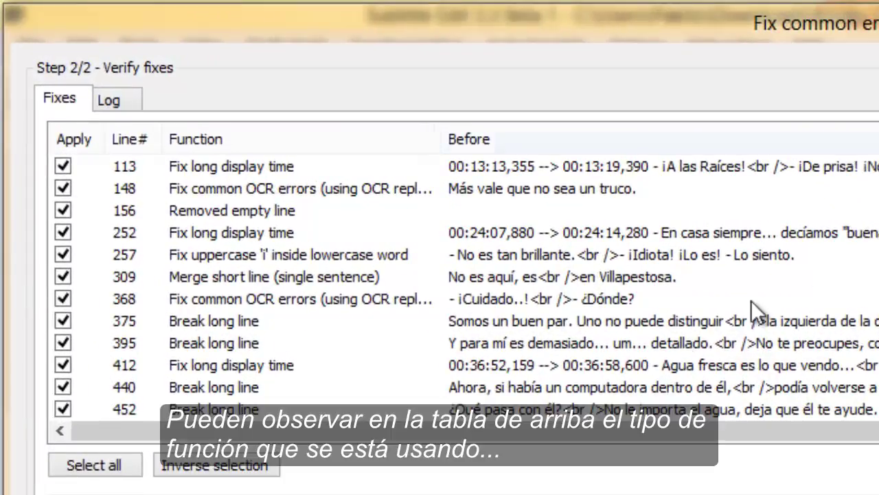
Sort the proposed fixes by function so that the Add missing period at end of line fixes come first
{"action": "left_click", "coordinate": [254, 131]}
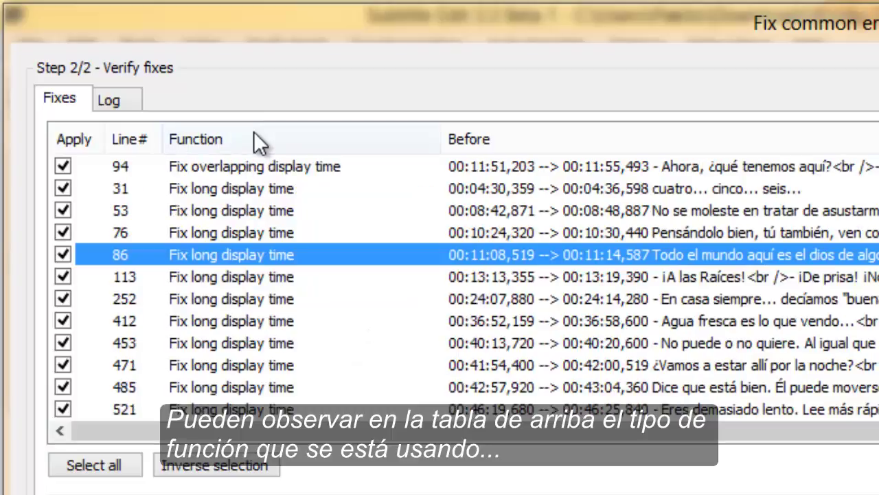
{"action": "left_click", "coordinate": [259, 165]}
{"action": "scroll", "coordinate": [424, 254], "scroll_direction": "up", "scroll_amount": 2}
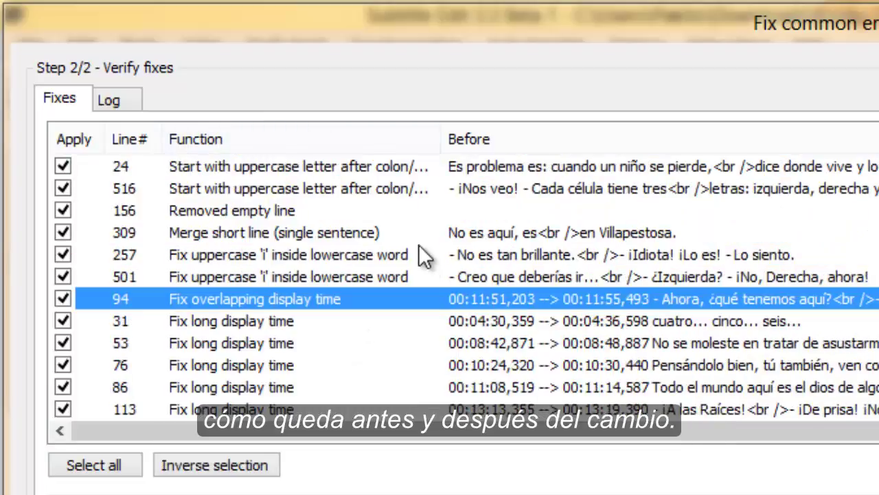
{"action": "left_click", "coordinate": [234, 149]}
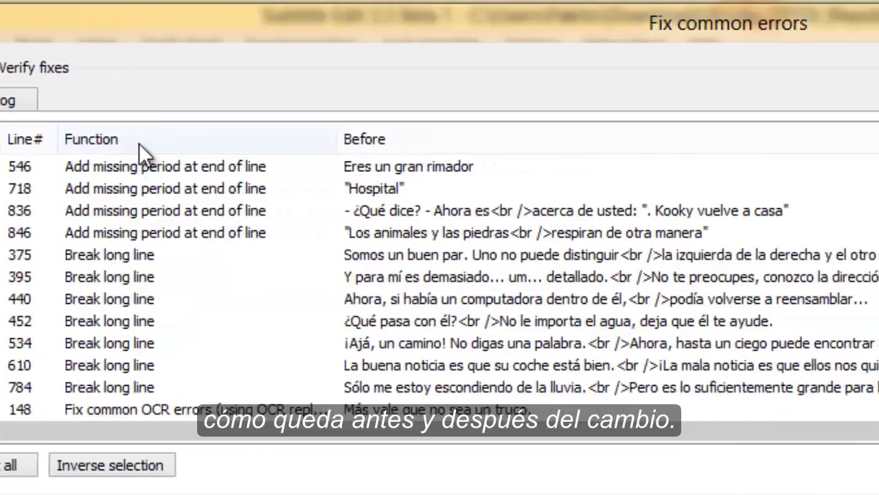
Select subtitle 546 from its missing-period fix and exclude that fix from being applied
{"action": "left_click", "coordinate": [27, 166]}
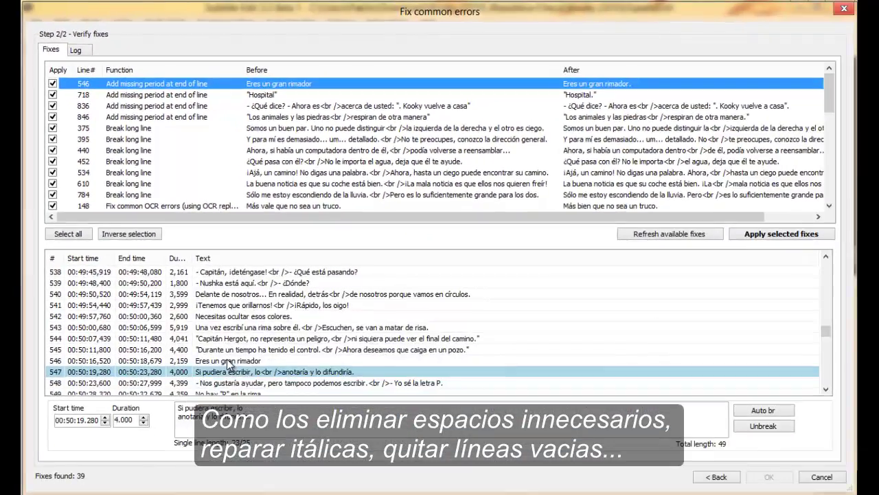
{"action": "left_click", "coordinate": [246, 362]}
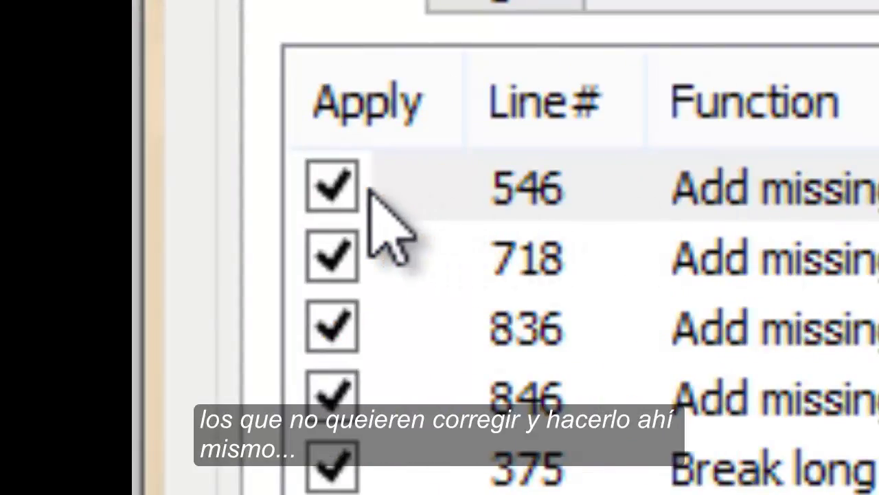
{"action": "left_click", "coordinate": [331, 187]}
Add a period after the closing quote of subtitle 718, "Hospital", and refresh the available fixes
{"action": "left_click", "coordinate": [527, 257]}
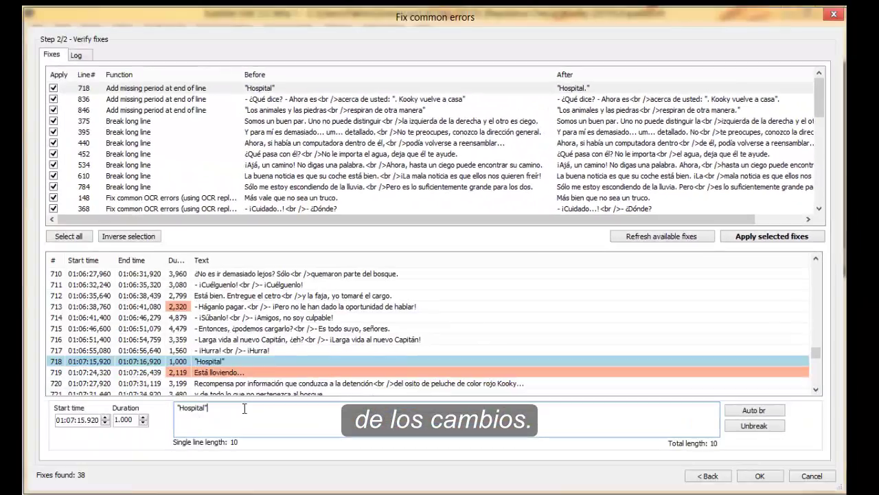
{"action": "type", "text": "."}
{"action": "left_click", "coordinate": [658, 242]}
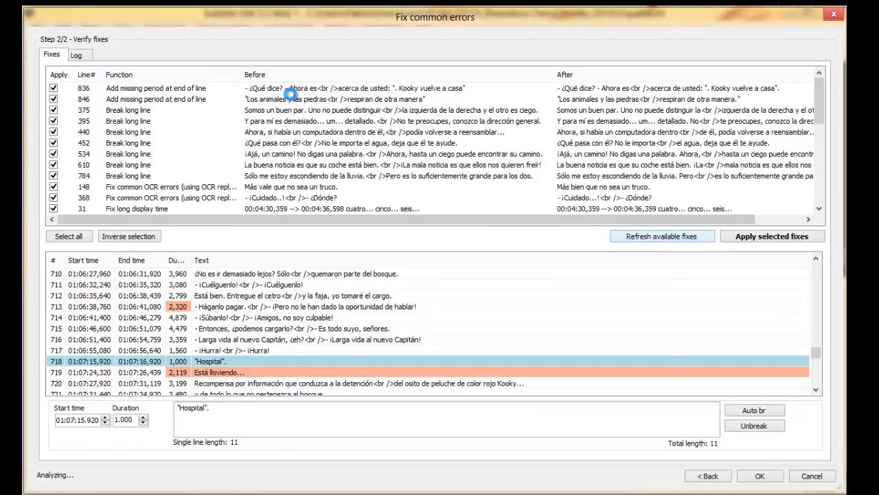
Go to subtitle 836 from its missing-period fix and delete the stray period and space before "Kooky vuelve a casa"
{"action": "left_click", "coordinate": [147, 100]}
{"action": "left_click", "coordinate": [157, 90]}
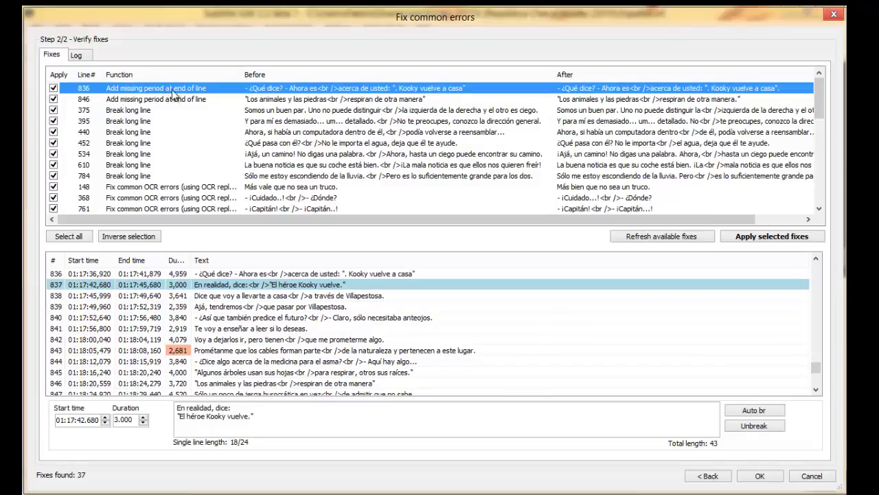
{"action": "key", "text": "space"}
{"action": "key", "text": "space"}
{"action": "key", "text": "Down"}
{"action": "key", "text": "Up"}
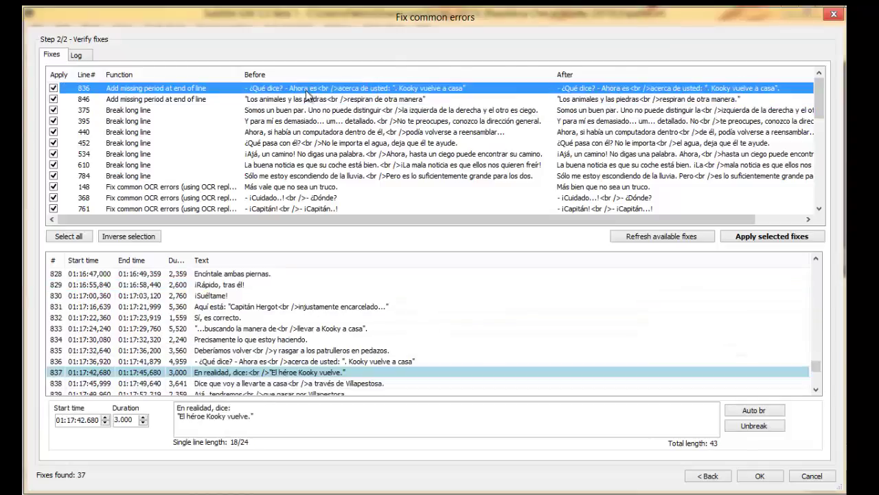
{"action": "left_click", "coordinate": [310, 362]}
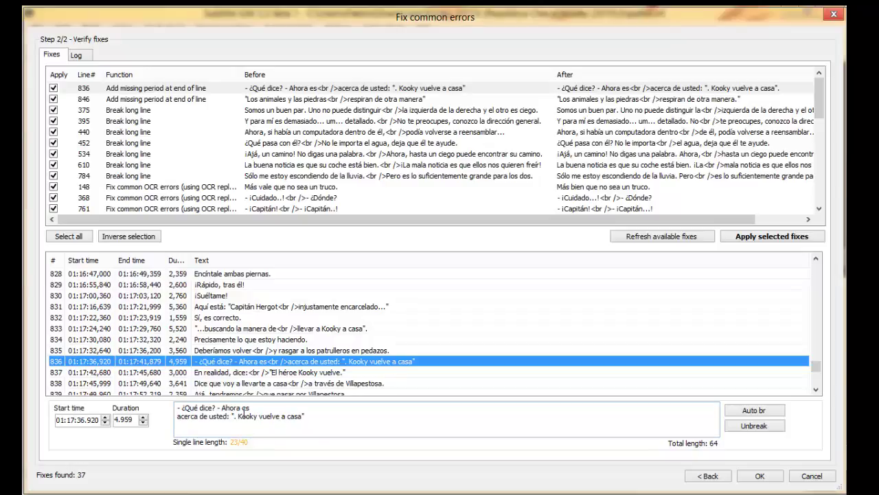
{"action": "left_click", "coordinate": [240, 417]}
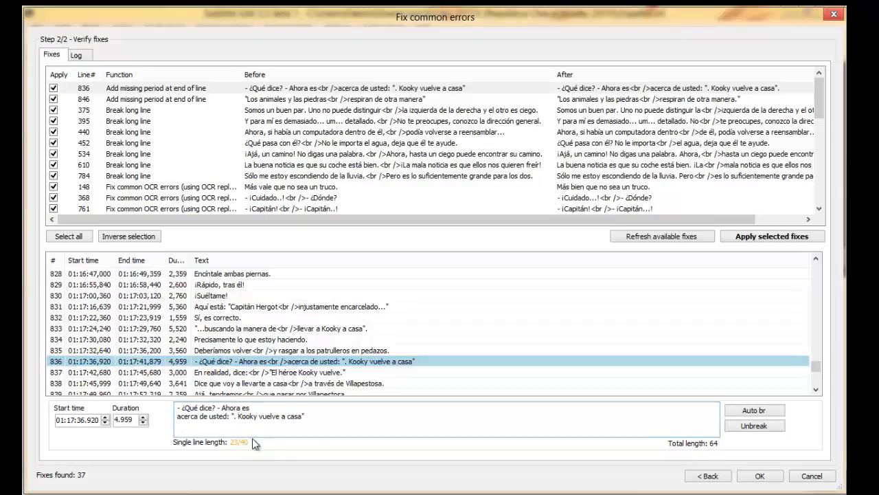
{"action": "key", "text": "BackSpace"}
{"action": "key", "text": "BackSpace"}
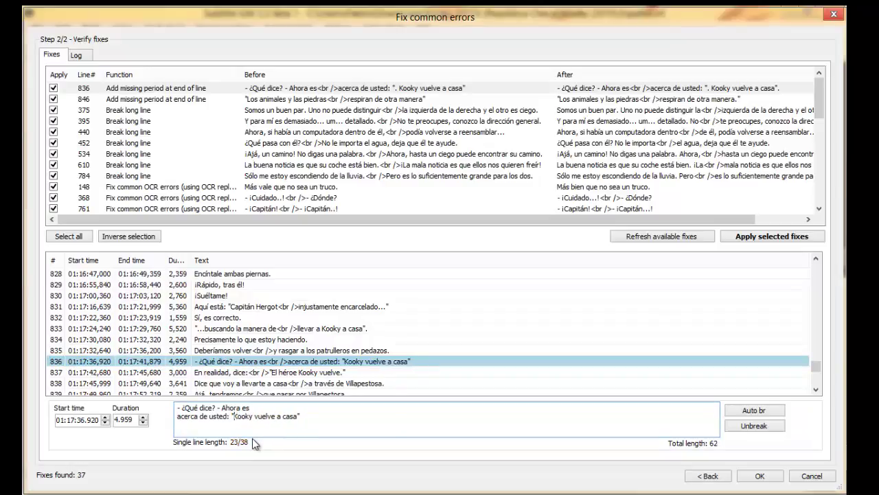
Finish subtitle 836 with a period after the closing quote and automatic line breaks, and refresh the available fixes
{"action": "left_click", "coordinate": [302, 417]}
{"action": "type", "text": "."}
{"action": "left_click", "coordinate": [756, 414]}
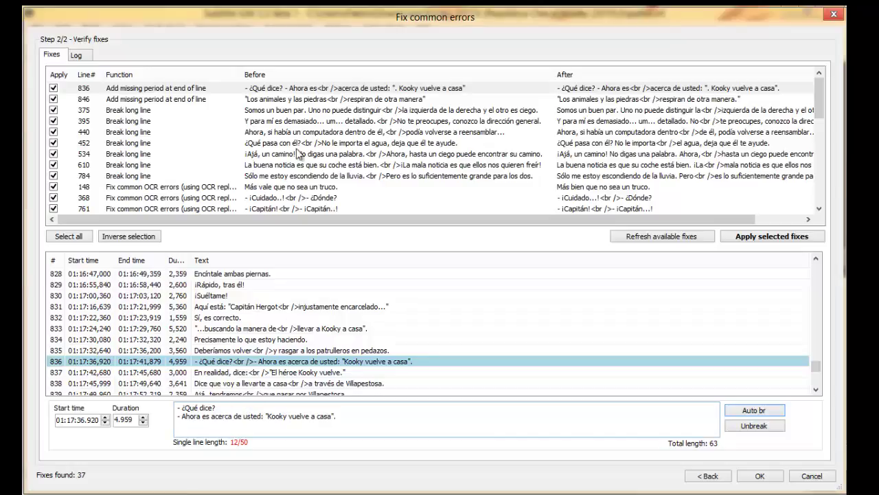
{"action": "left_click", "coordinate": [679, 236]}
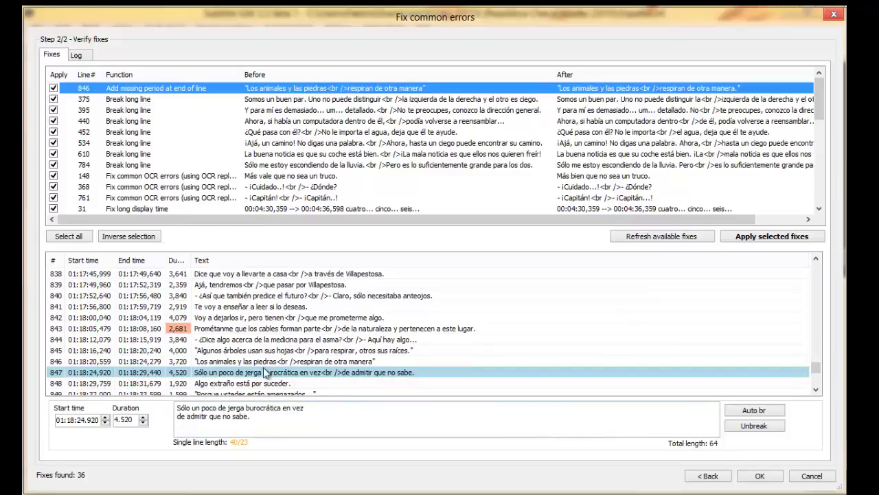
Add a period after the closing quote of subtitle 846, "Los animales y las piedras respiran de otra manera"
{"action": "left_click", "coordinate": [241, 362]}
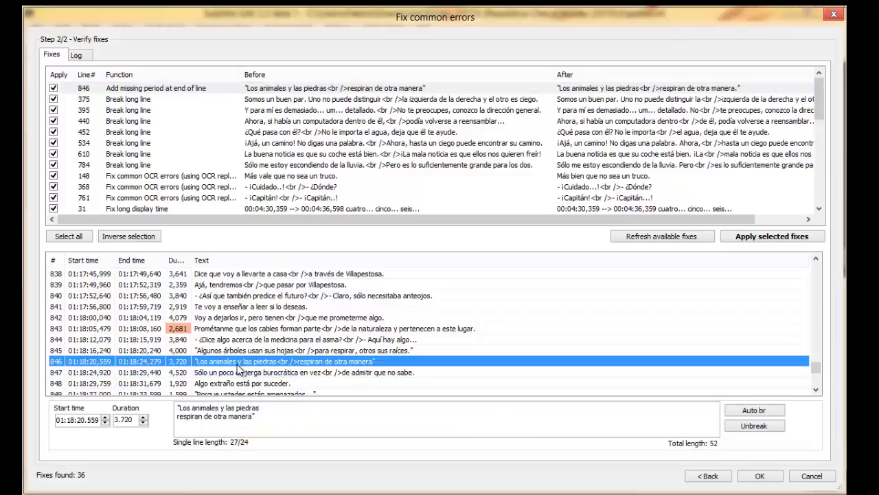
{"action": "left_click", "coordinate": [278, 424]}
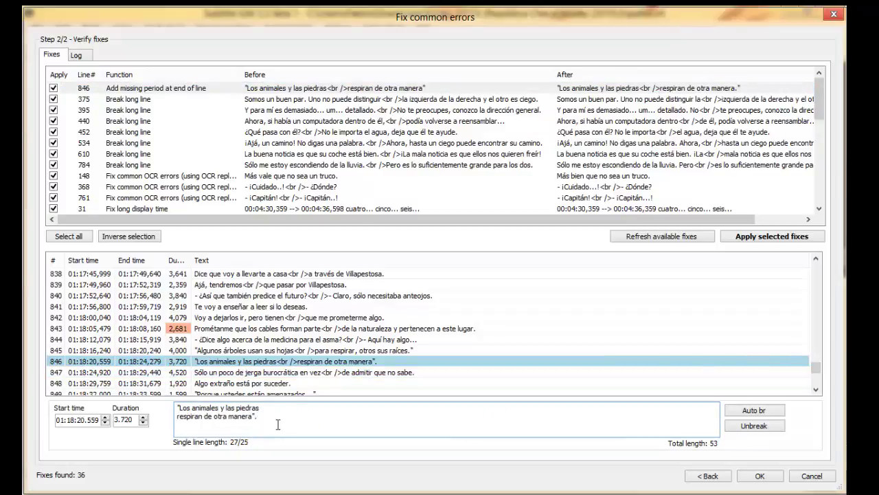
Check the Break long line fix for subtitle 375, and exclude the common OCR errors fix for line 148 from being applied
{"action": "left_click", "coordinate": [142, 103]}
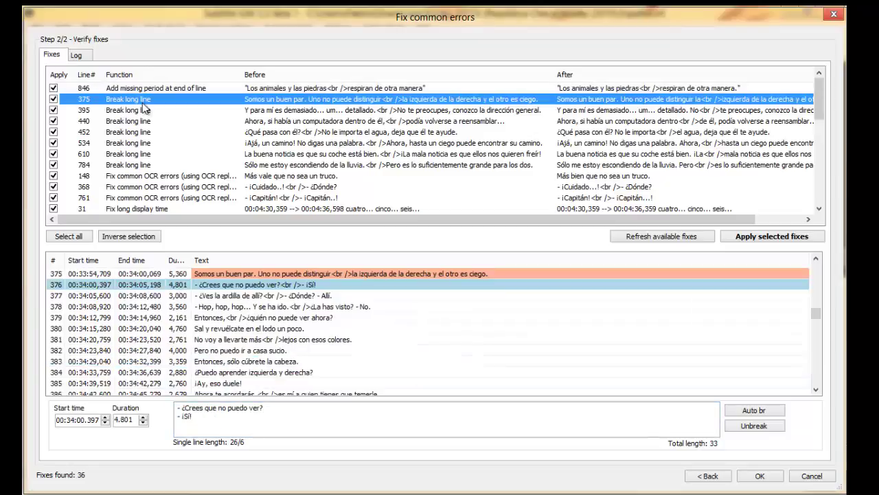
{"action": "left_click", "coordinate": [238, 274]}
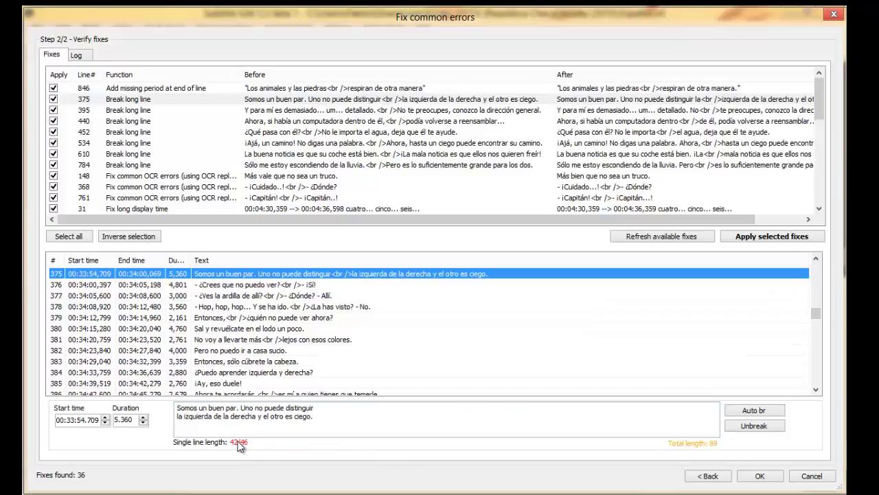
{"action": "left_click", "coordinate": [155, 177]}
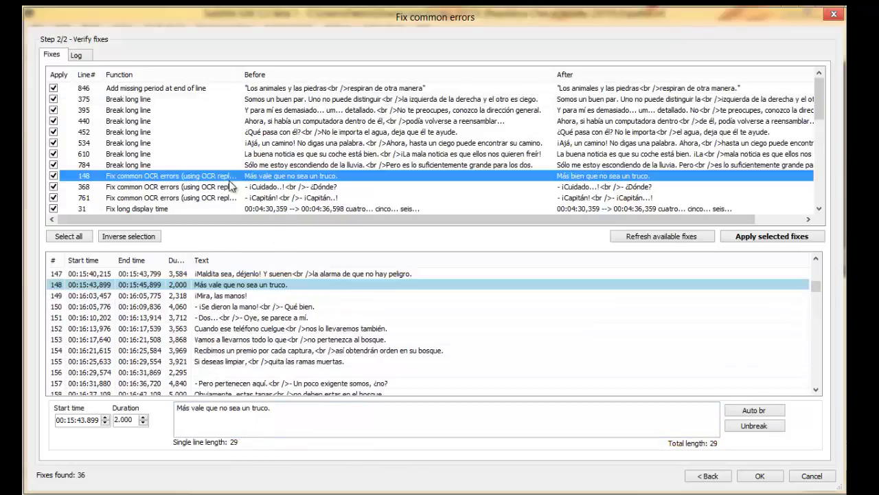
{"action": "scroll", "coordinate": [231, 186], "scroll_direction": "down", "scroll_amount": 1}
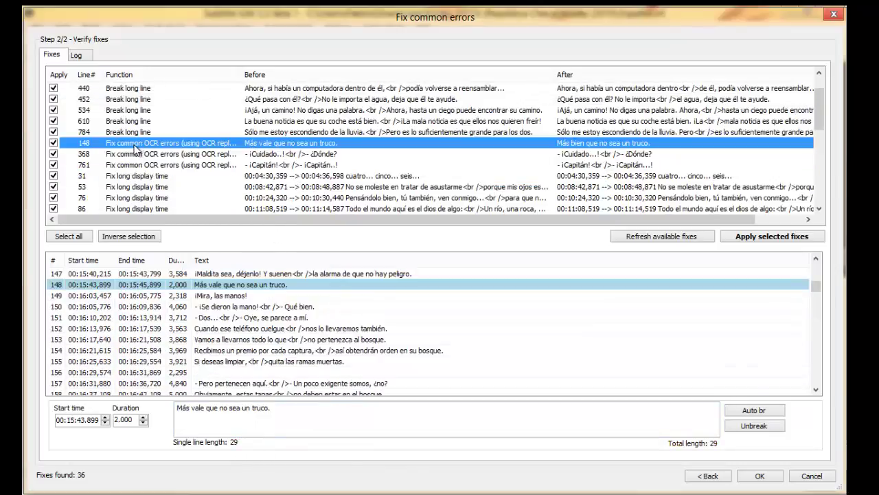
{"action": "left_click", "coordinate": [54, 144]}
Compare the OCR fixes for lines 368 and 761, and complete the ellipsis in subtitle 368 so it reads "¡Cuidado...!"
{"action": "left_click", "coordinate": [269, 158]}
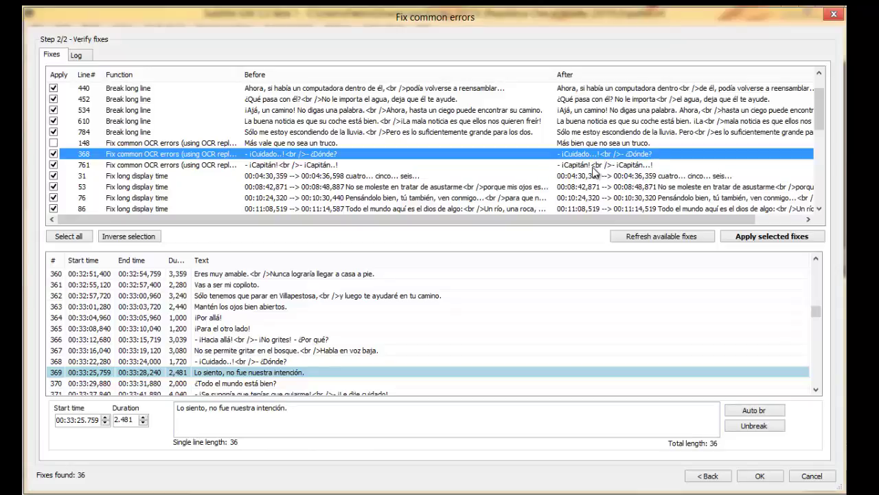
{"action": "left_click", "coordinate": [594, 169]}
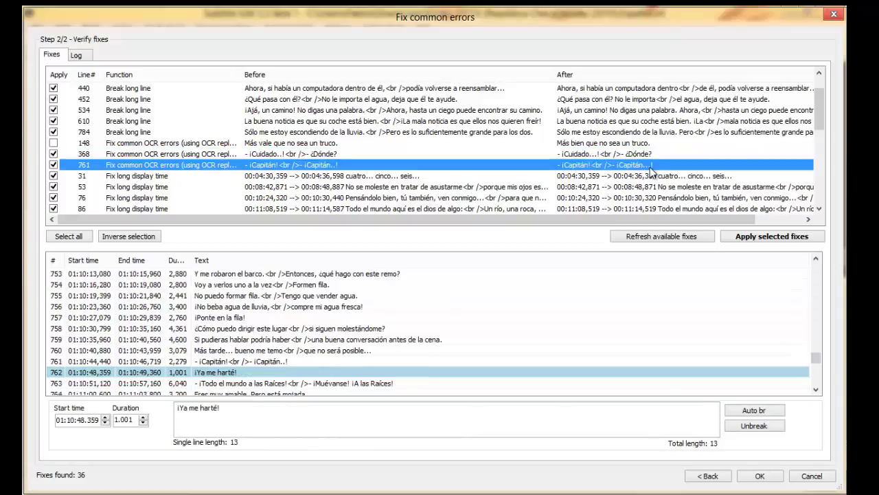
{"action": "left_click", "coordinate": [281, 154]}
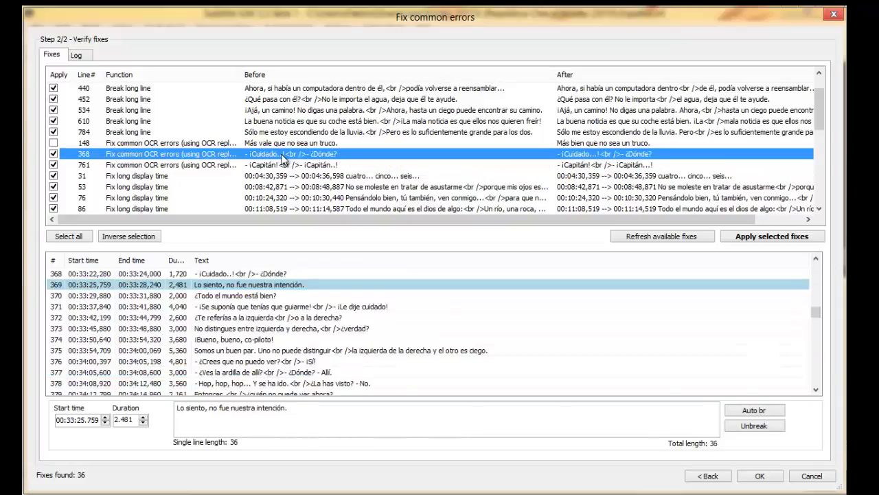
{"action": "left_click", "coordinate": [266, 275]}
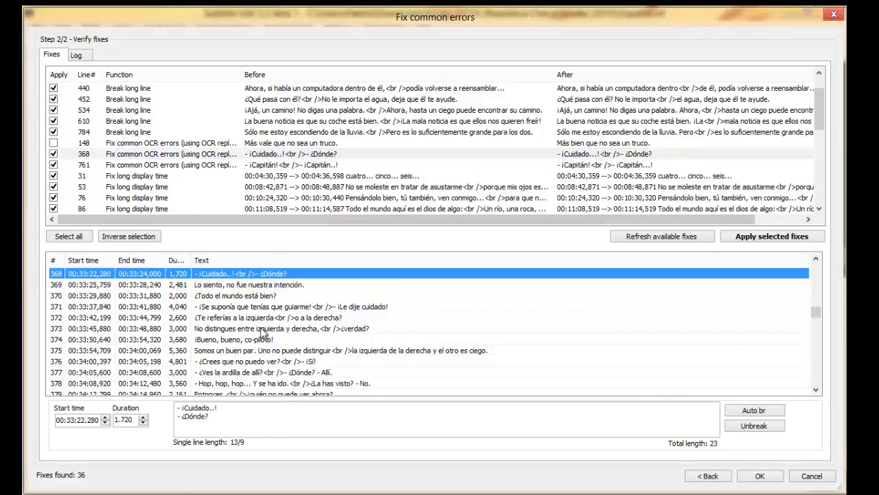
{"action": "left_click", "coordinate": [214, 411]}
{"action": "type", "text": "."}
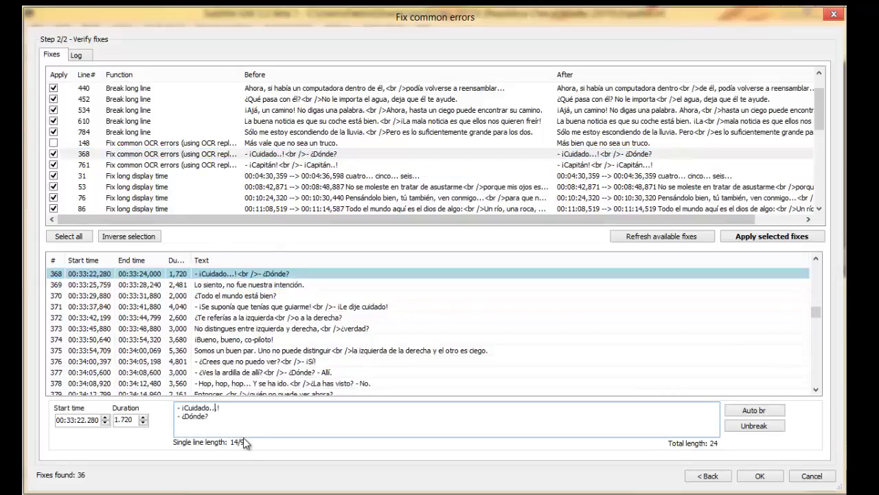
Complete the ellipsis in the second line of subtitle 761 so it reads "¡Capitán...!"
{"action": "left_click", "coordinate": [297, 166]}
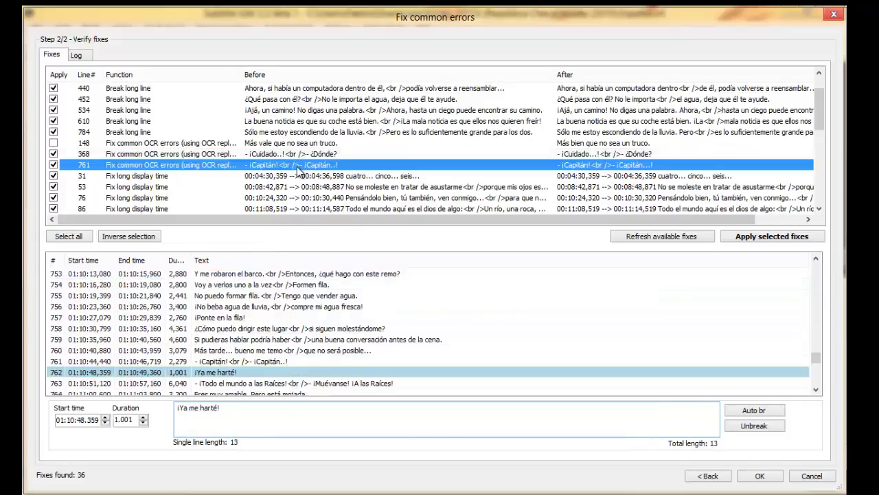
{"action": "left_click", "coordinate": [262, 361]}
{"action": "left_click", "coordinate": [216, 417]}
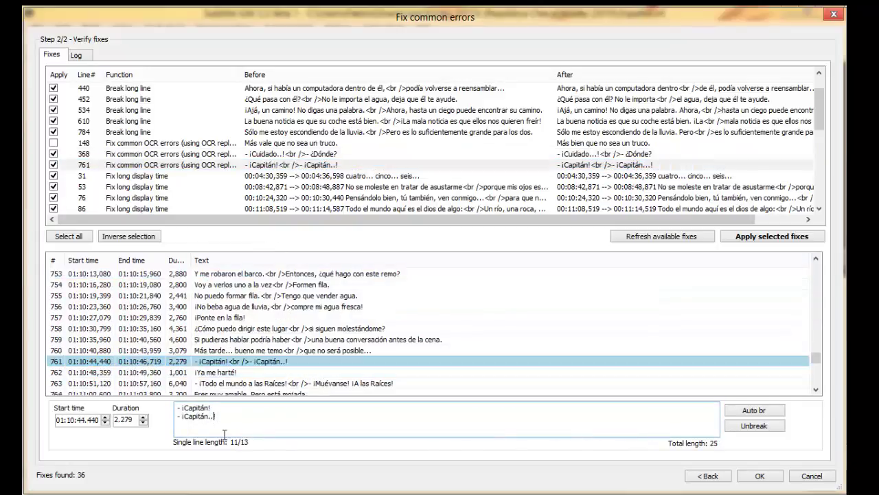
{"action": "type", "text": "."}
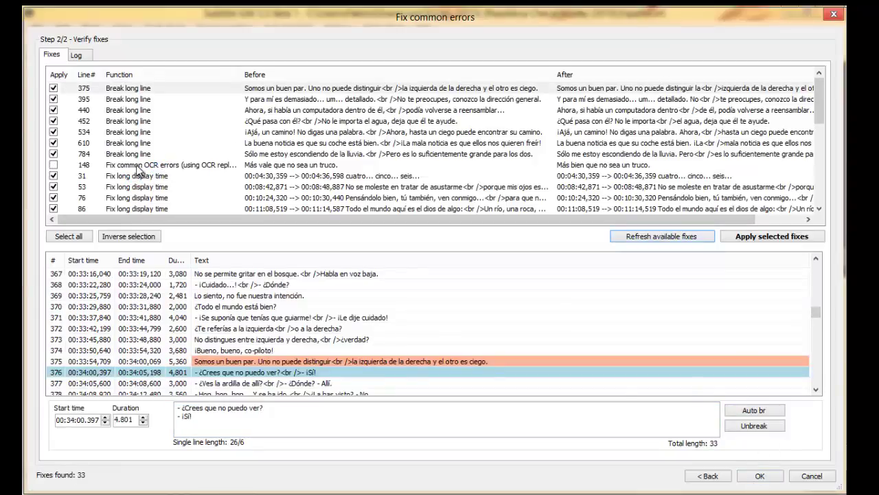
Look through the display time fixes and exclude the uppercase 'I' inside lowercase word fixes for lines 257 and 501
{"action": "left_click", "coordinate": [139, 167]}
{"action": "left_click", "coordinate": [154, 176]}
{"action": "scroll", "coordinate": [309, 200], "scroll_direction": "down", "scroll_amount": 2}
{"action": "scroll", "coordinate": [309, 199], "scroll_direction": "down", "scroll_amount": 5}
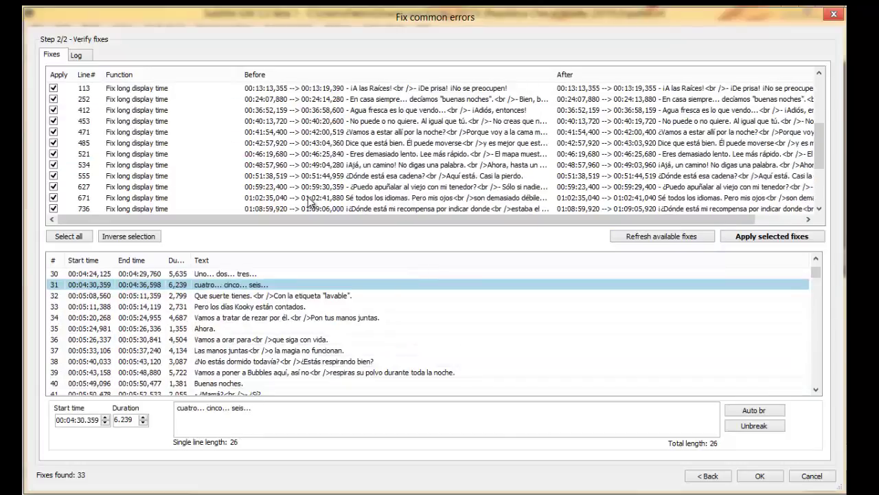
{"action": "left_click", "coordinate": [172, 143]}
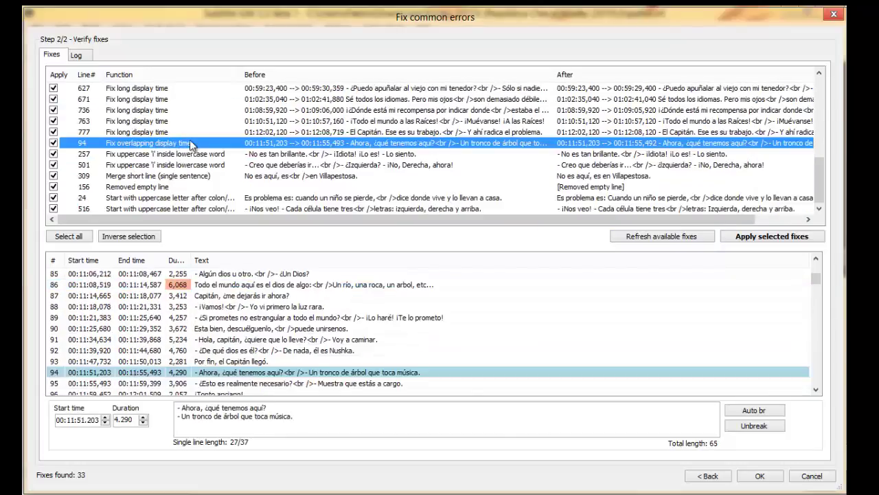
{"action": "left_click", "coordinate": [177, 155]}
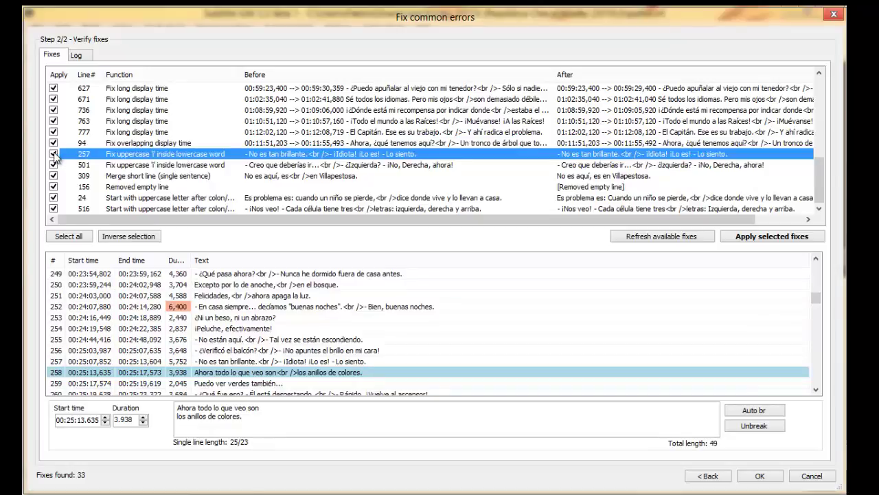
{"action": "left_click", "coordinate": [53, 154]}
{"action": "left_click", "coordinate": [151, 165]}
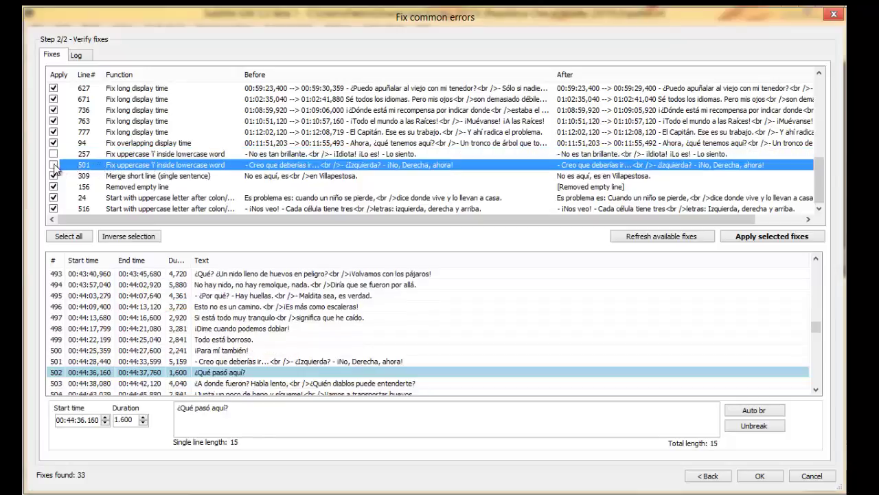
Accept the reviewed corrections and run Fix common errors again with the same rules for Español
{"action": "left_click", "coordinate": [128, 180]}
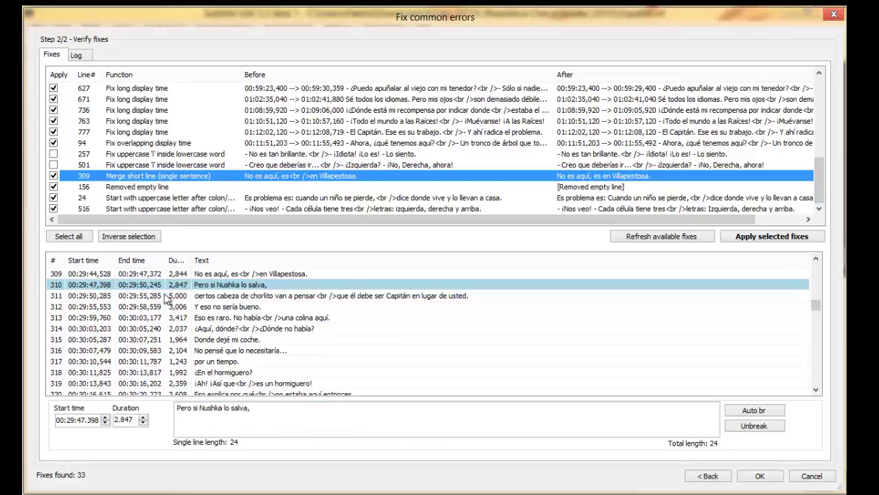
{"action": "left_click", "coordinate": [762, 476]}
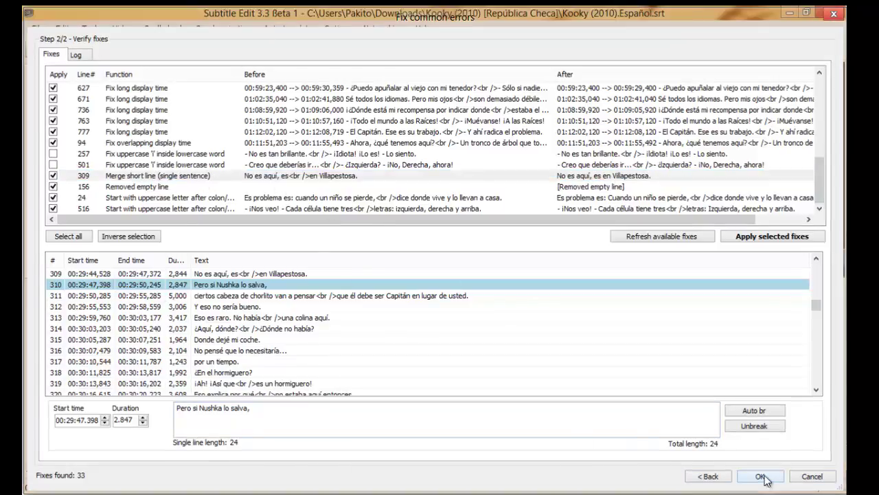
{"action": "left_click", "coordinate": [91, 28]}
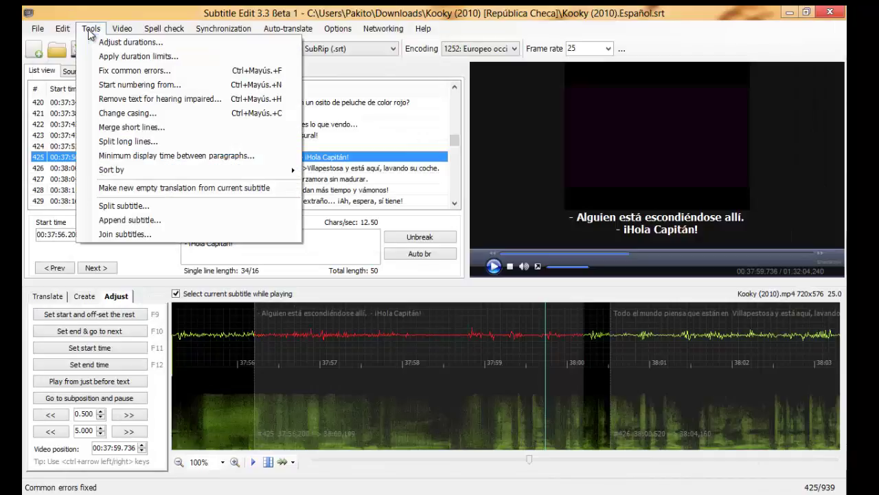
{"action": "left_click", "coordinate": [133, 71]}
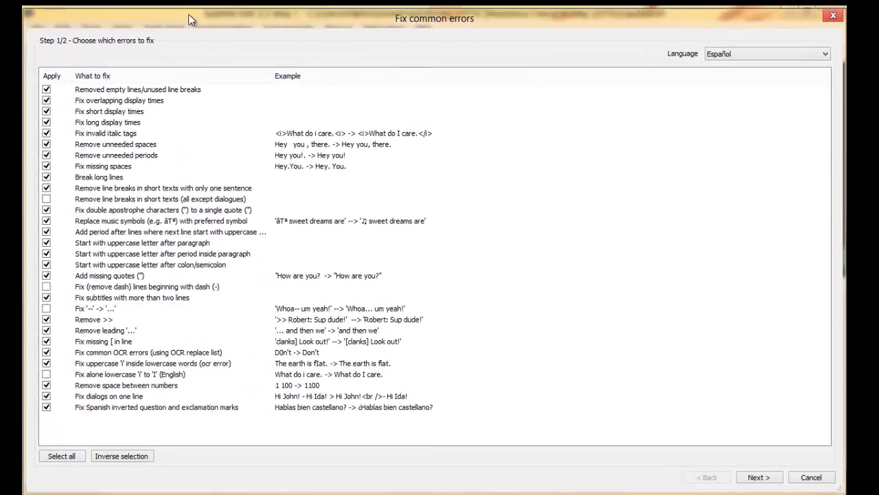
{"action": "left_click", "coordinate": [766, 476]}
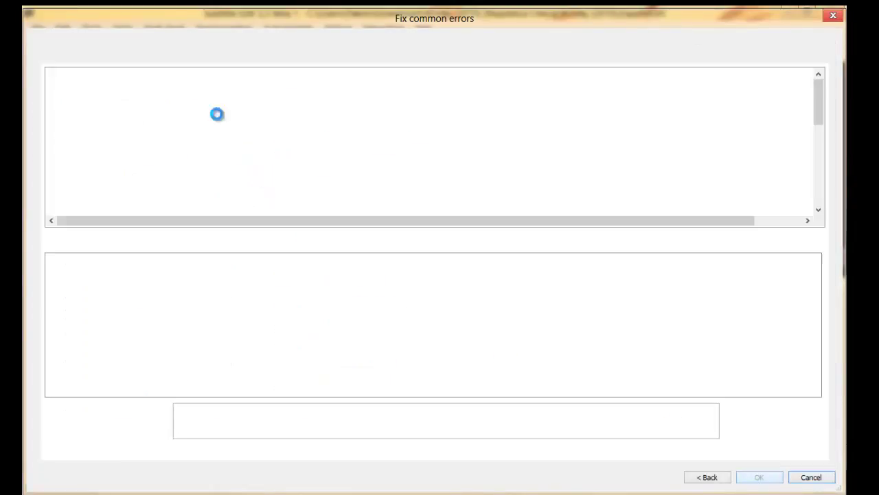
Sort the fixes by function and exclude the common OCR errors fix for line 148 from being applied
{"action": "left_click", "coordinate": [137, 73]}
{"action": "left_click", "coordinate": [163, 156]}
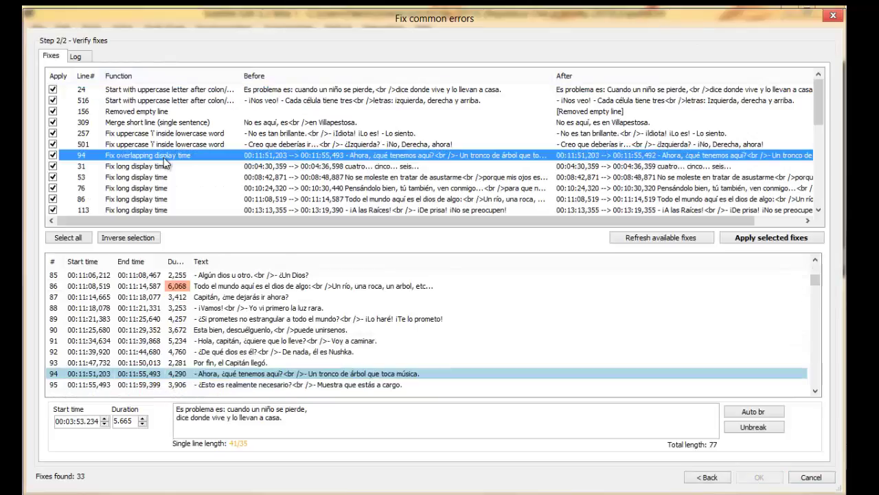
{"action": "scroll", "coordinate": [163, 157], "scroll_direction": "down", "scroll_amount": 5}
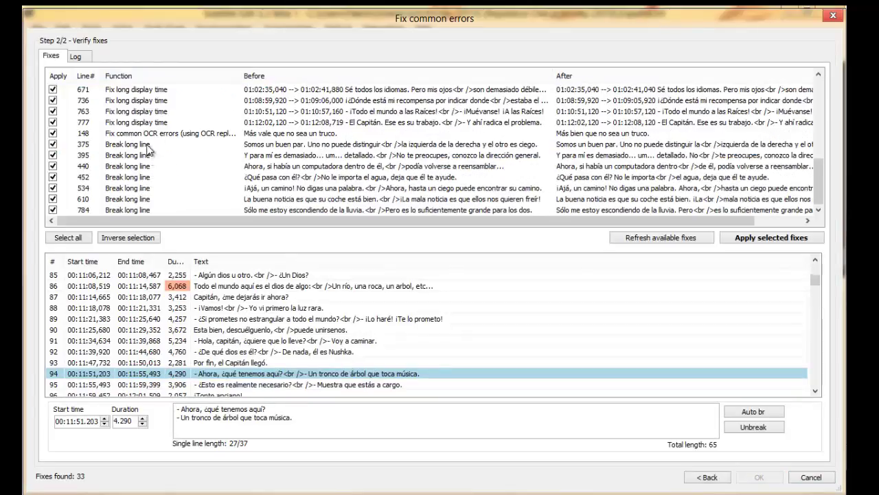
{"action": "left_click", "coordinate": [147, 135]}
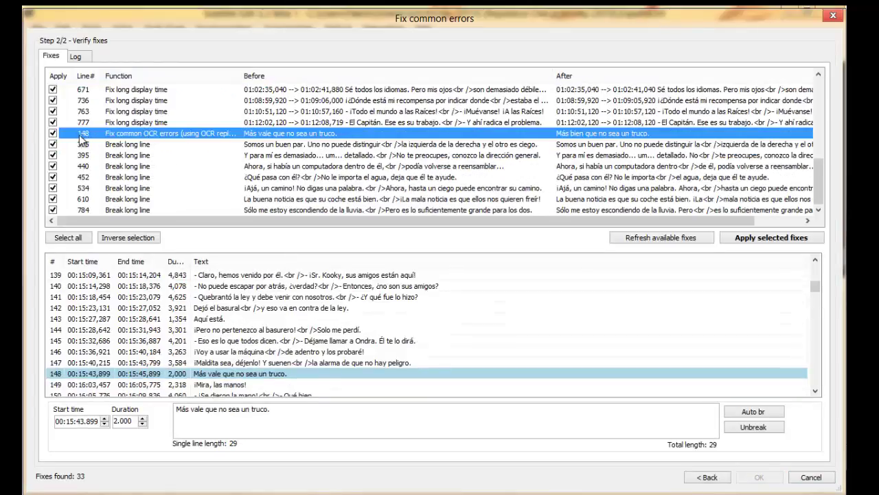
{"action": "left_click", "coordinate": [53, 132]}
{"action": "left_click", "coordinate": [145, 155]}
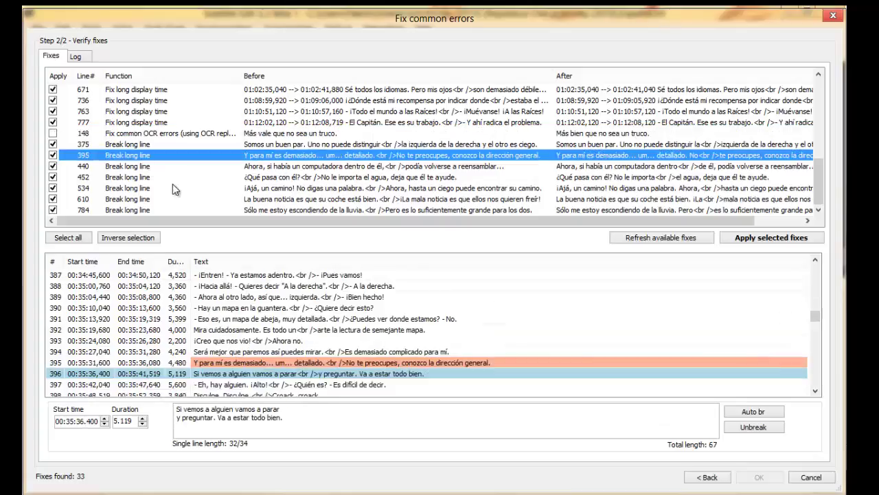
{"action": "left_click", "coordinate": [141, 187]}
{"action": "scroll", "coordinate": [144, 189], "scroll_direction": "up", "scroll_amount": 7}
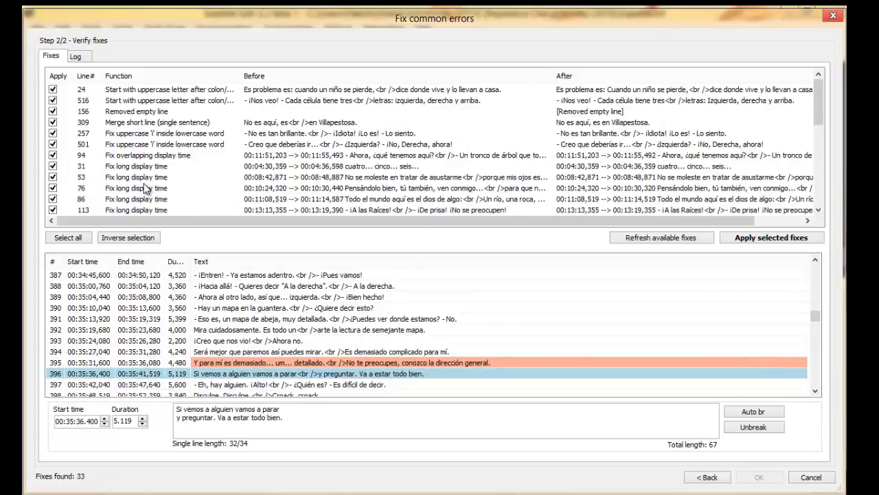
Automatically rebreak subtitle 516 so that "- Cada célula tiene tres letras: izquierda, derecha y arriba." stands on its own second line
{"action": "left_click", "coordinate": [153, 90]}
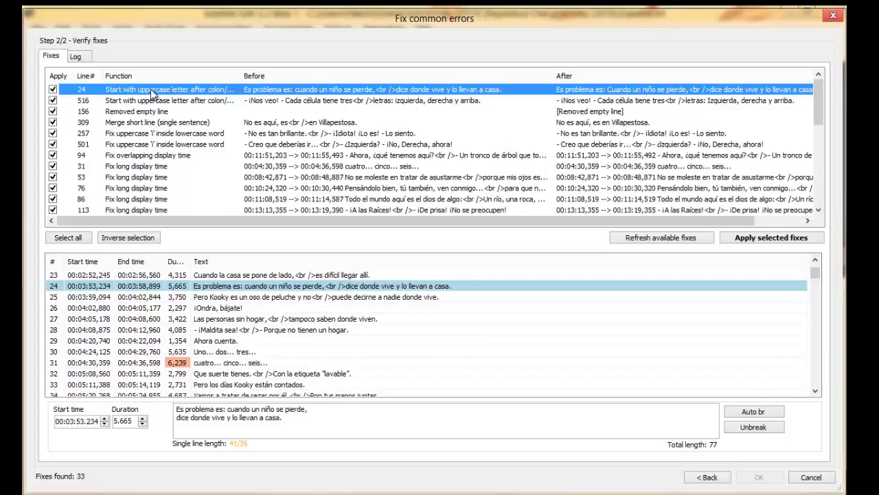
{"action": "left_click", "coordinate": [158, 101]}
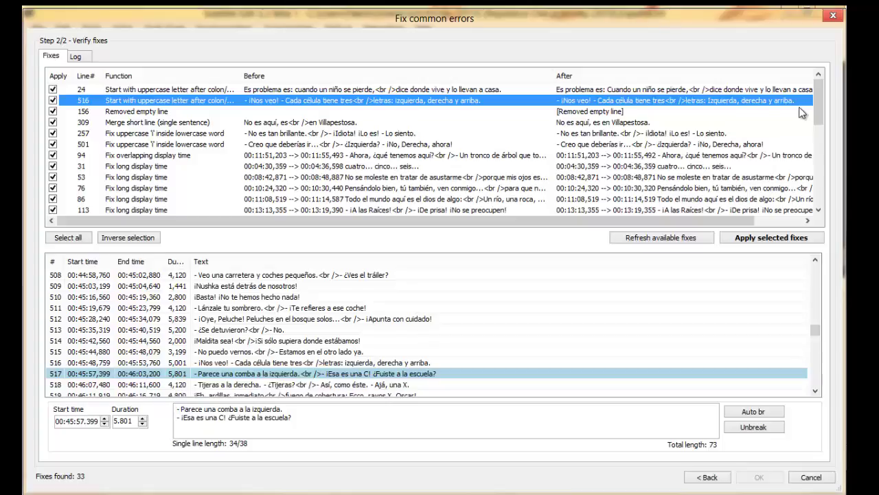
{"action": "left_click", "coordinate": [760, 415]}
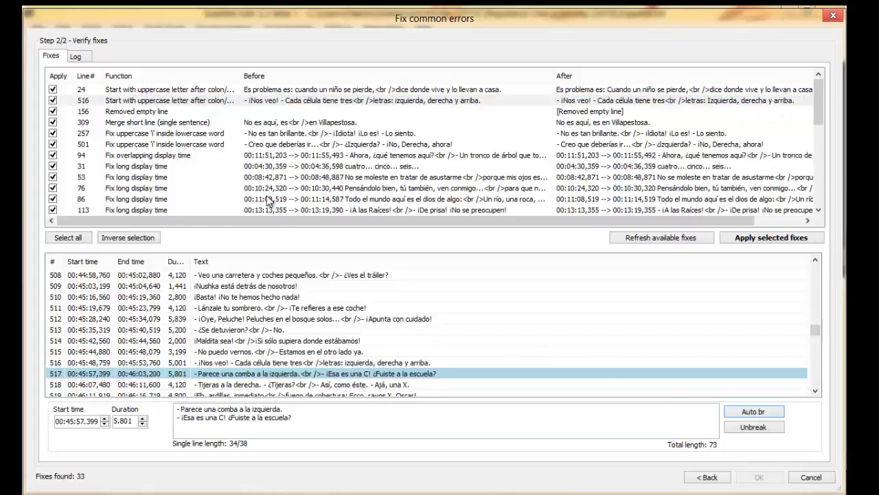
{"action": "left_click", "coordinate": [271, 112]}
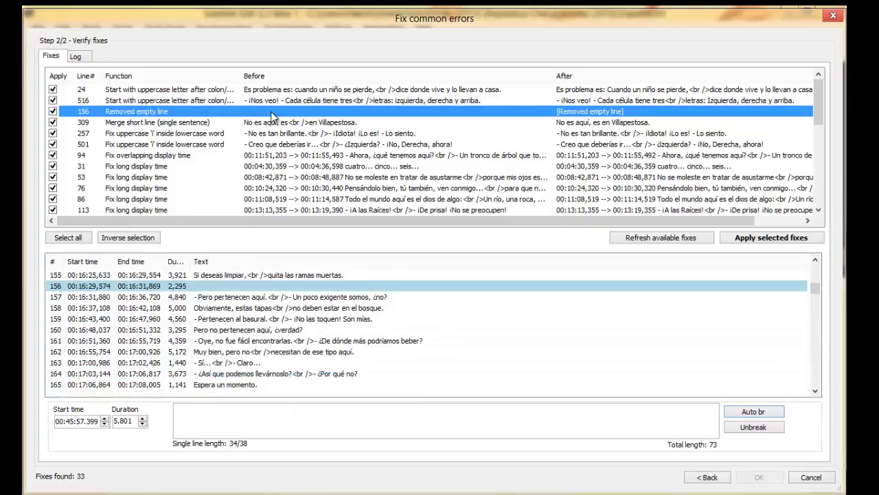
{"action": "left_click", "coordinate": [276, 99]}
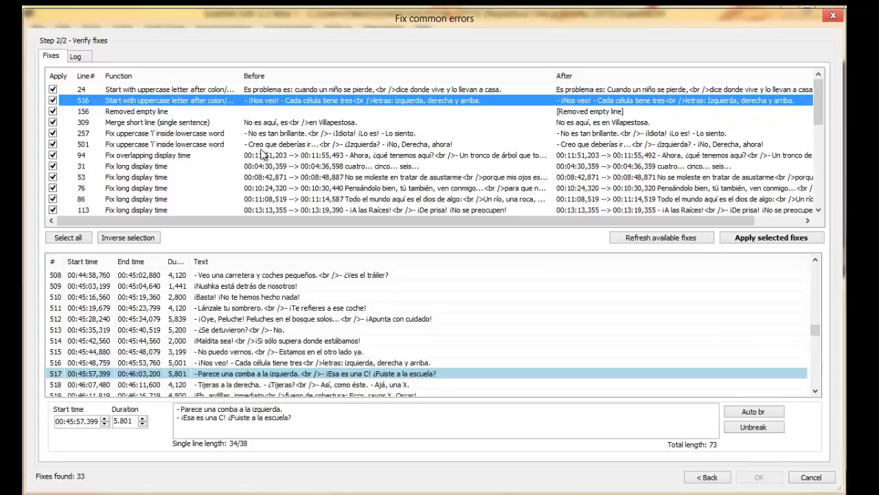
{"action": "left_click", "coordinate": [301, 364]}
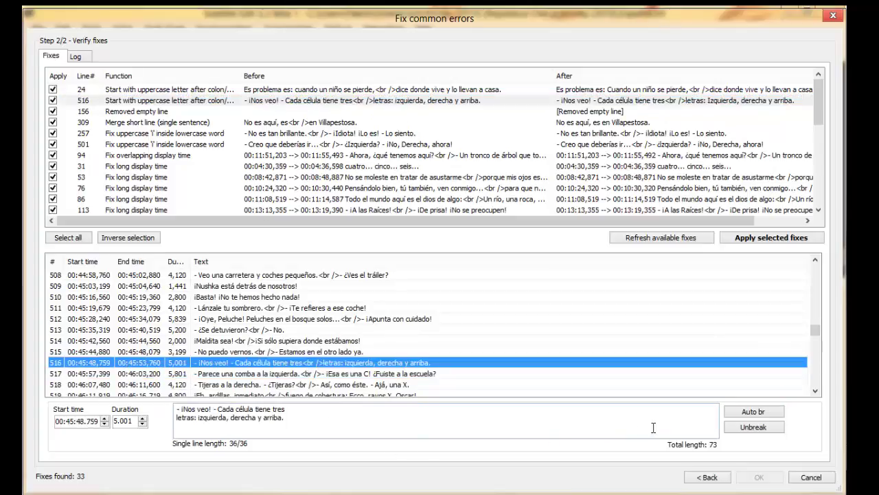
{"action": "left_click", "coordinate": [753, 413]}
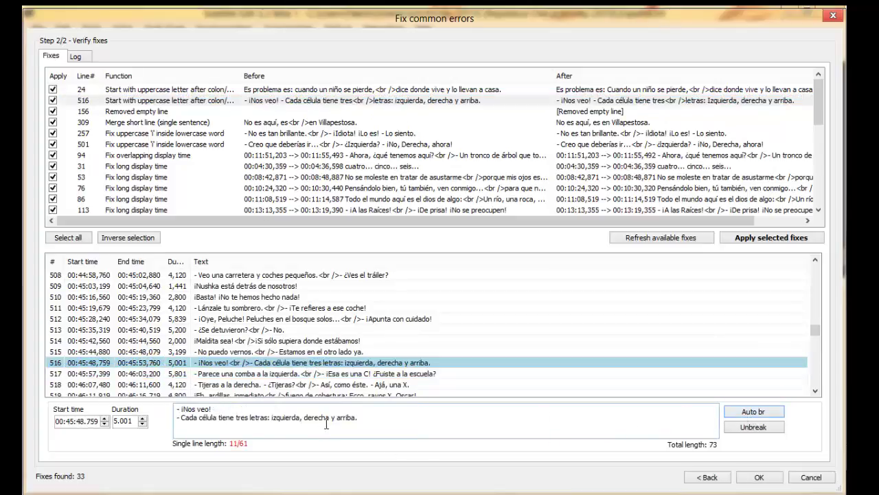
Delete the empty subtitle 156 from the subtitle list
{"action": "left_click", "coordinate": [261, 114]}
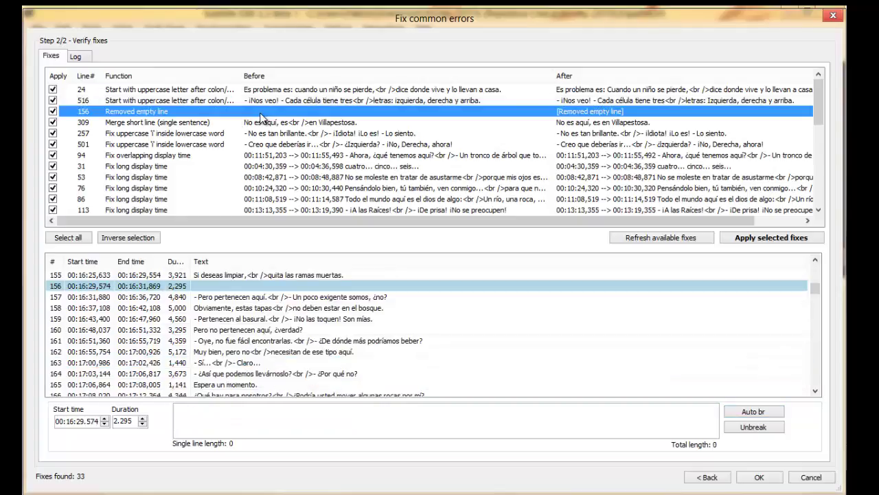
{"action": "left_click", "coordinate": [207, 275]}
{"action": "left_click", "coordinate": [209, 287]}
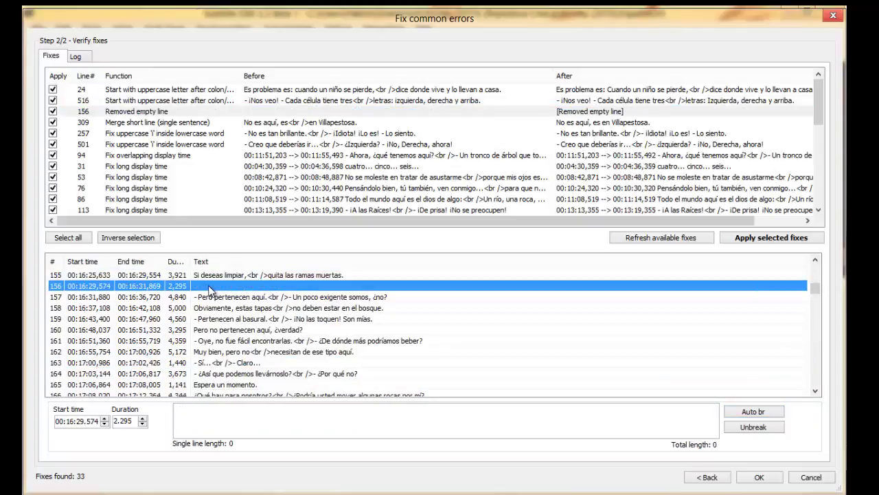
{"action": "right_click", "coordinate": [209, 287]}
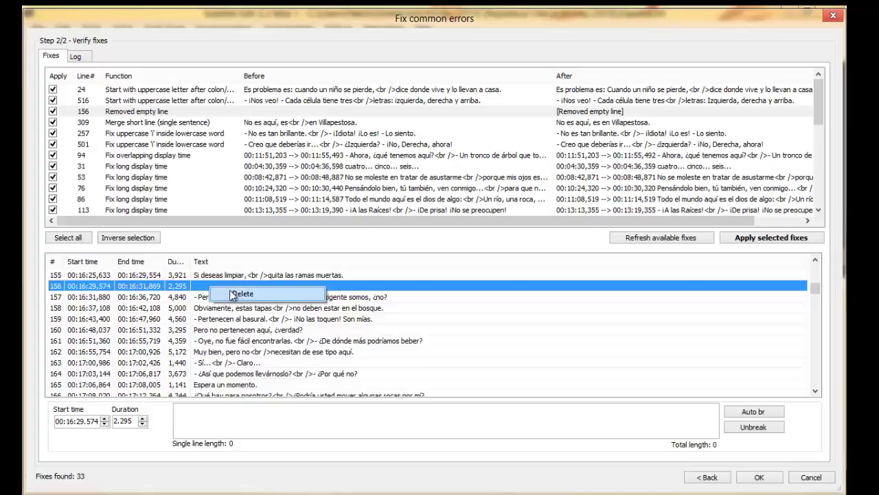
{"action": "left_click", "coordinate": [234, 292]}
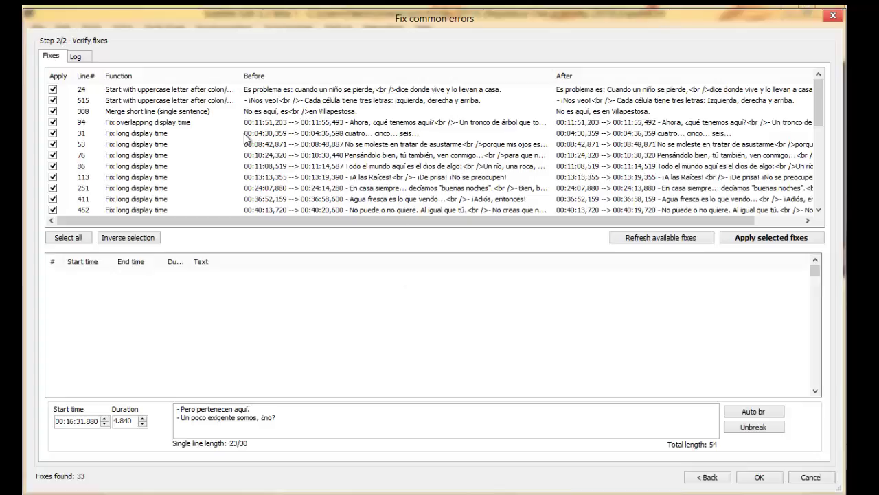
Check the uppercase 'I' fixes for lines 256 and 500, and automatically rebreak subtitle 308 into "No es aquí, es en Villapestosa."
{"action": "left_click", "coordinate": [270, 134]}
{"action": "left_click", "coordinate": [277, 122]}
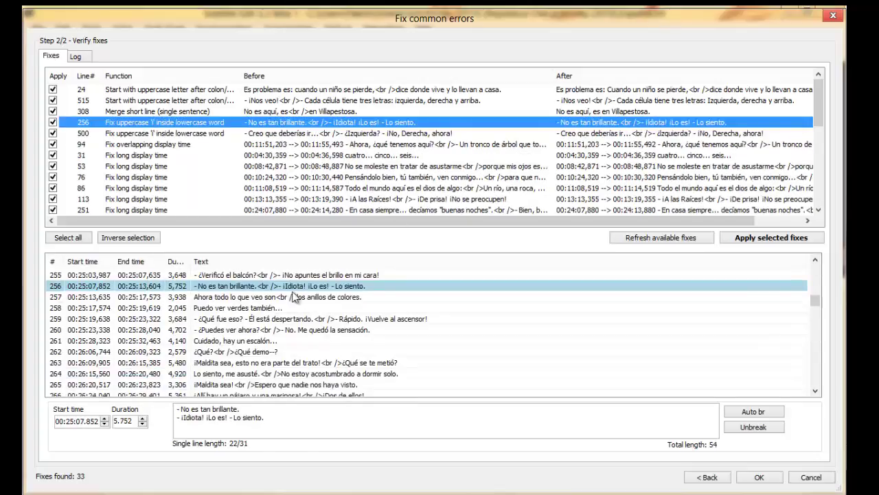
{"action": "left_click", "coordinate": [264, 136]}
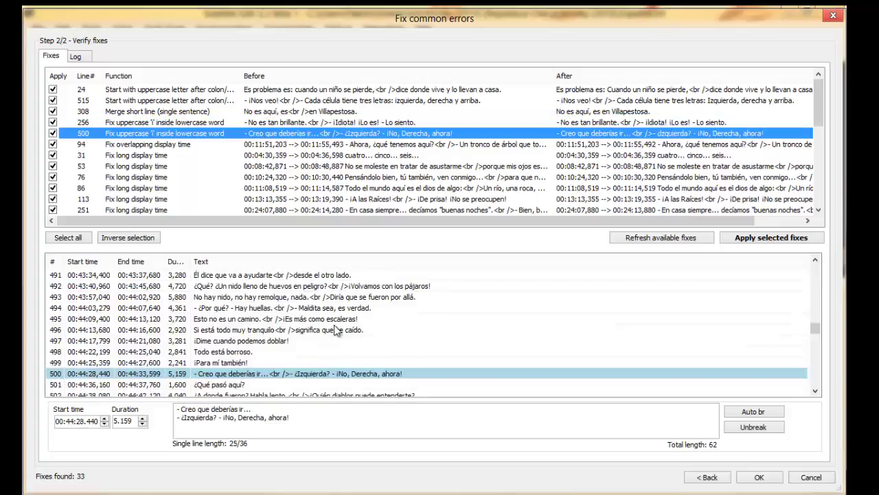
{"action": "left_click", "coordinate": [313, 113]}
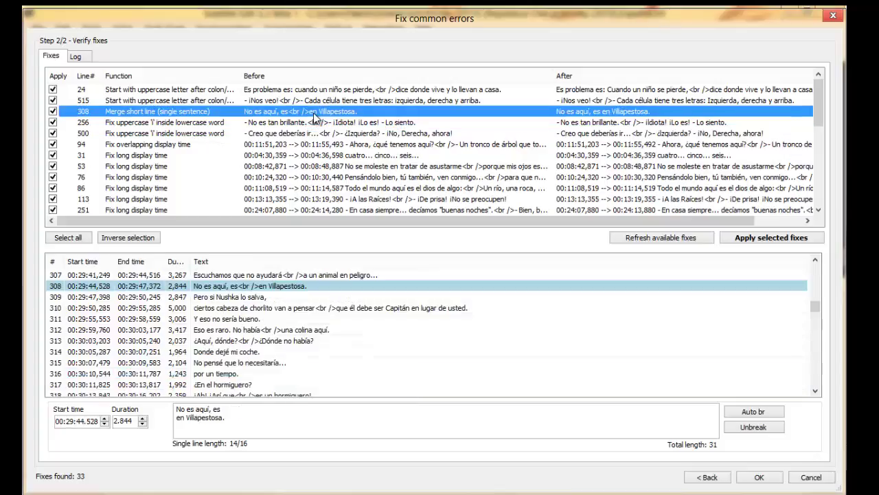
{"action": "left_click", "coordinate": [767, 411]}
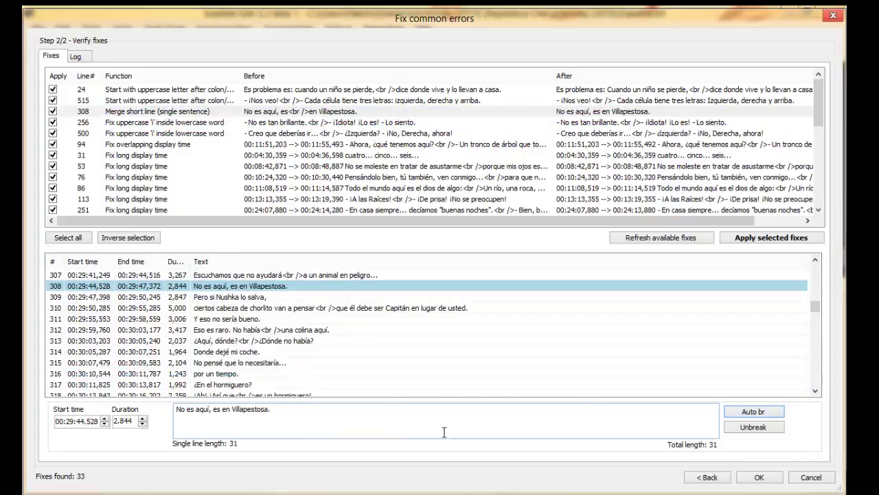
Refresh the available fixes and exclude the uppercase 'I' inside lowercase word fixes for lines 256 and 500
{"action": "left_click", "coordinate": [637, 239]}
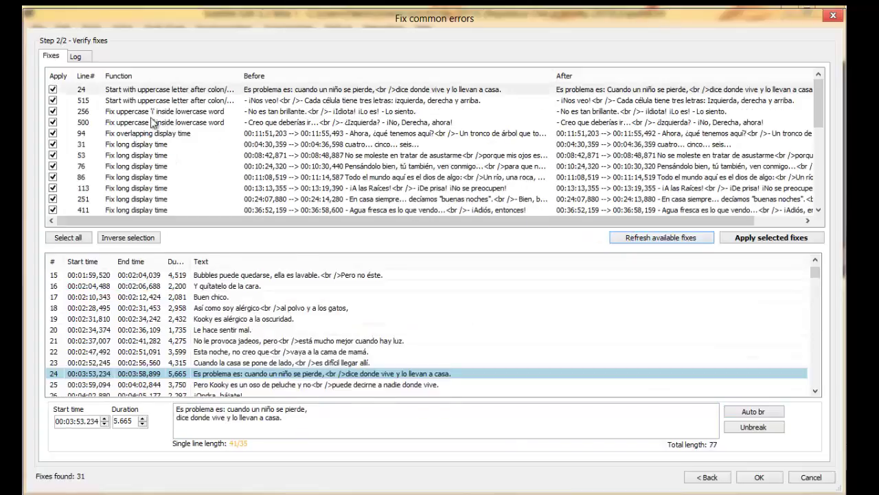
{"action": "left_click", "coordinate": [54, 123]}
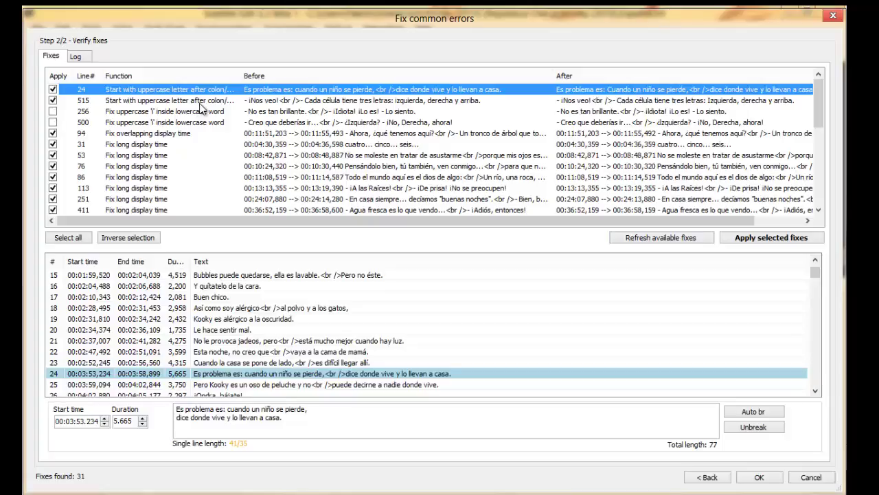
Capitalize "Izquierda" after the colon in subtitle 515 and refresh the available fixes
{"action": "left_click", "coordinate": [318, 102]}
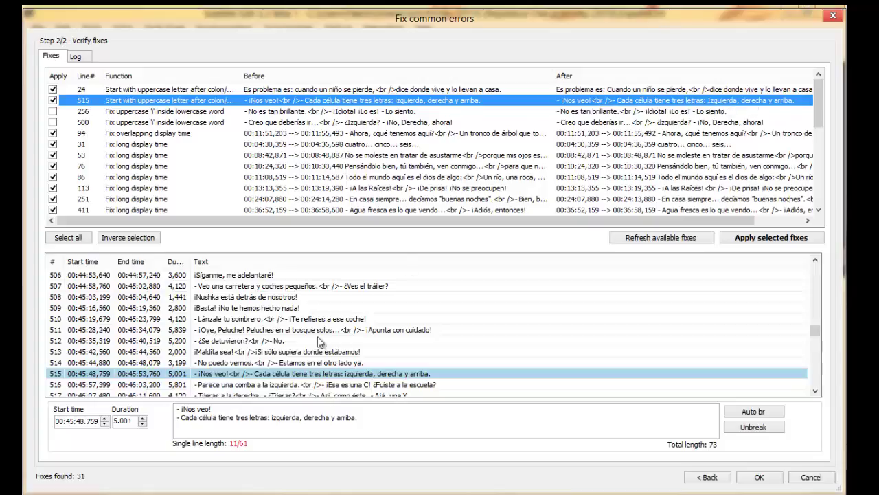
{"action": "left_click", "coordinate": [274, 416]}
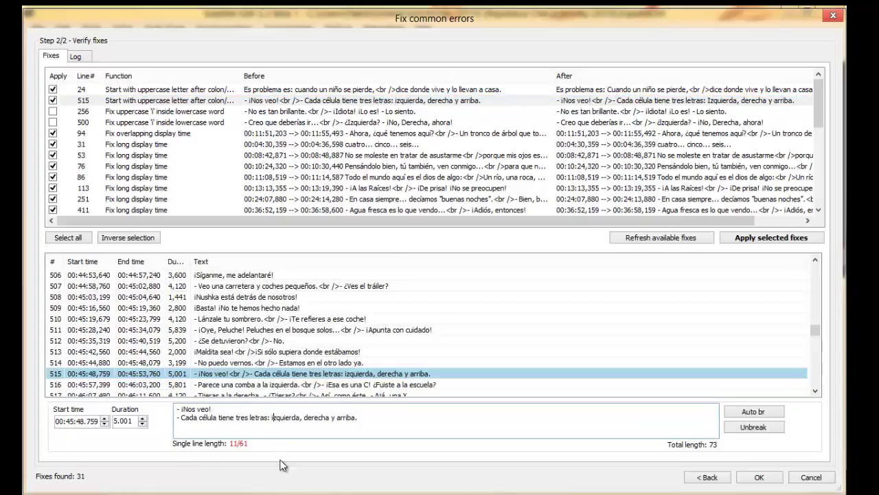
{"action": "key", "text": "Delete"}
{"action": "type", "text": "I"}
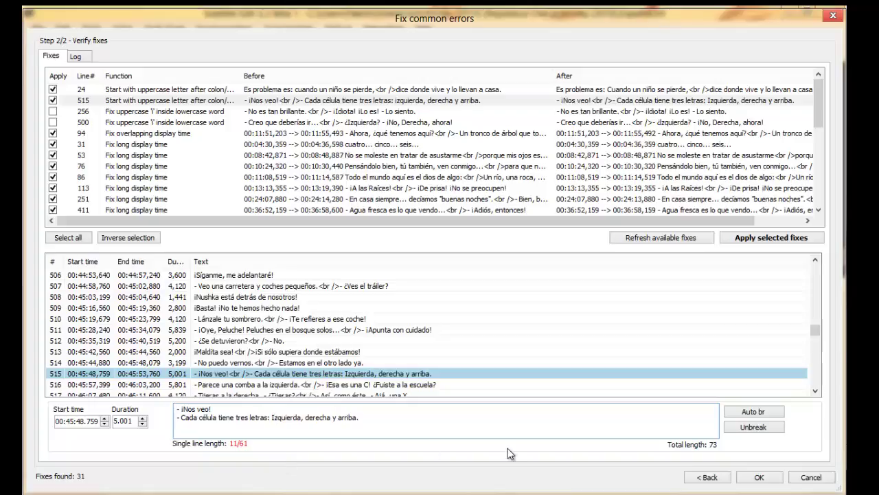
{"action": "left_click", "coordinate": [670, 238]}
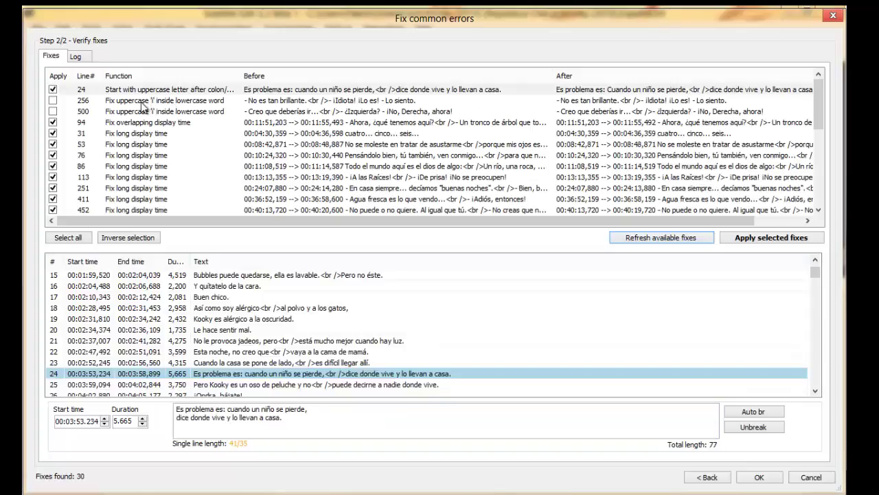
Capitalize "Cuando" after the colon in subtitle 24 and refresh the available fixes
{"action": "left_click", "coordinate": [438, 91]}
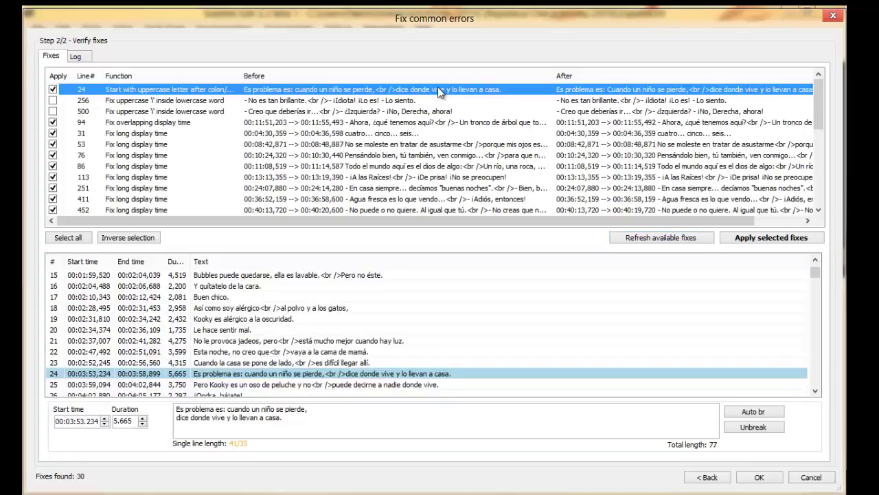
{"action": "left_click", "coordinate": [231, 410]}
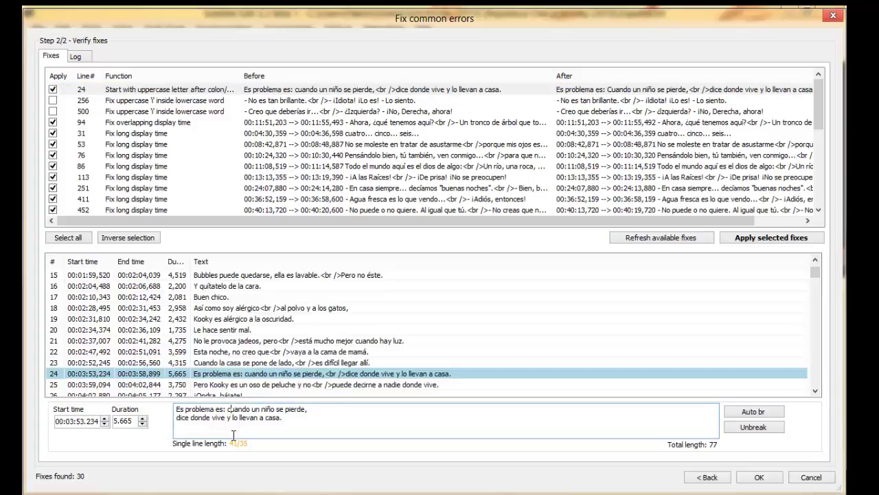
{"action": "key", "text": "BackSpace"}
{"action": "type", "text": "C"}
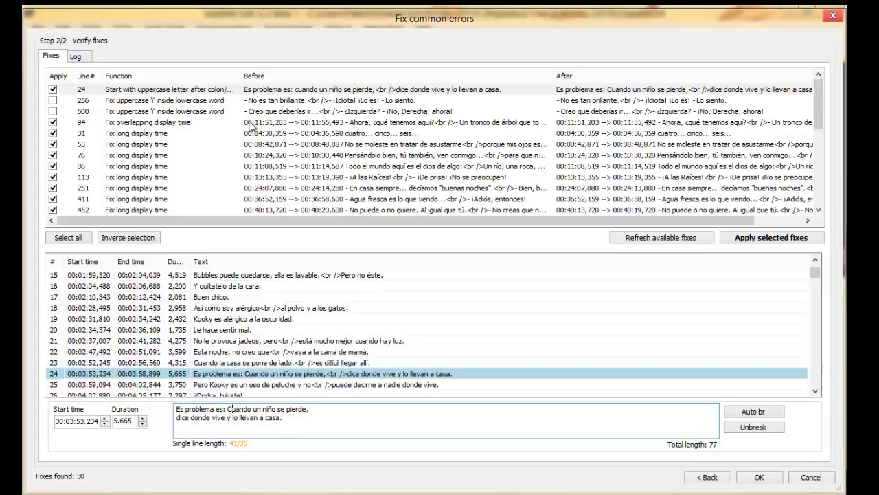
{"action": "left_click", "coordinate": [657, 242]}
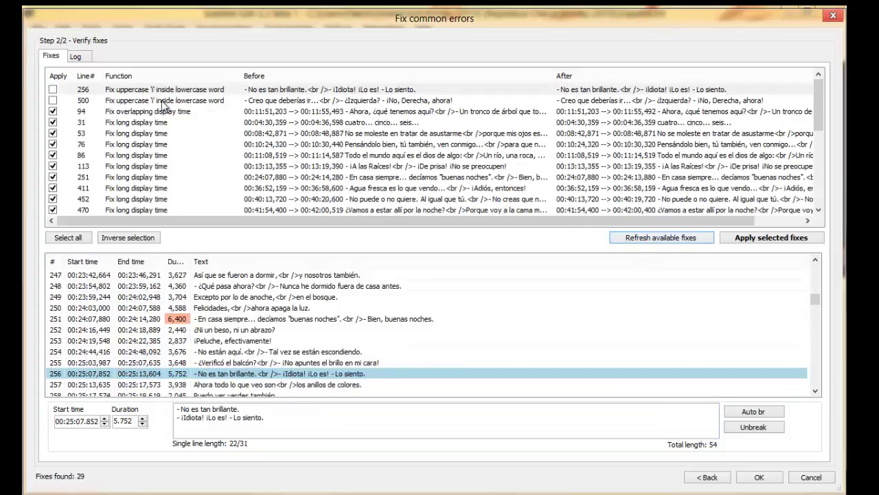
Examine the remaining overlapping time, long display time and break long line fixes, including lines 94, 31, 53, 394, 533 and 609
{"action": "left_click", "coordinate": [145, 113]}
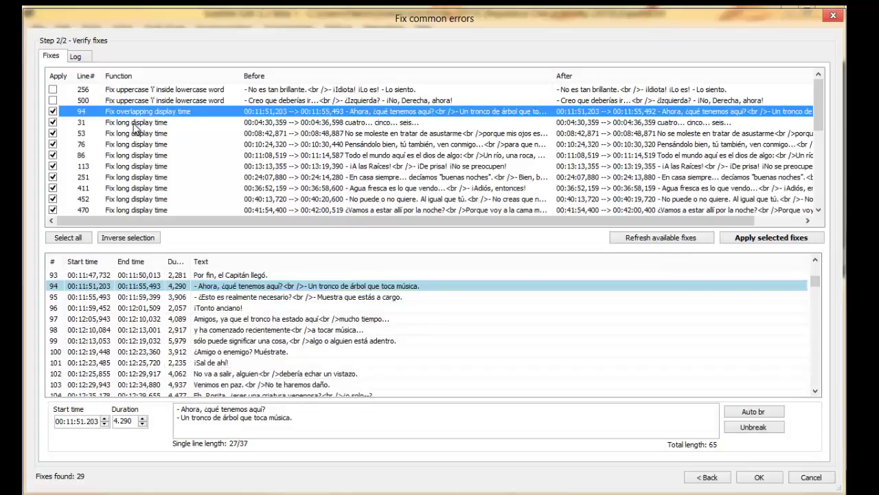
{"action": "left_click", "coordinate": [135, 124]}
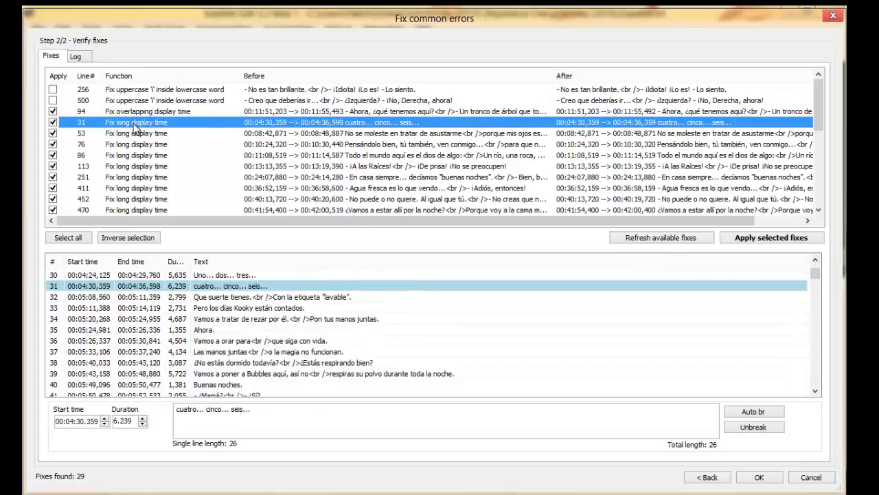
{"action": "double_click", "coordinate": [116, 422]}
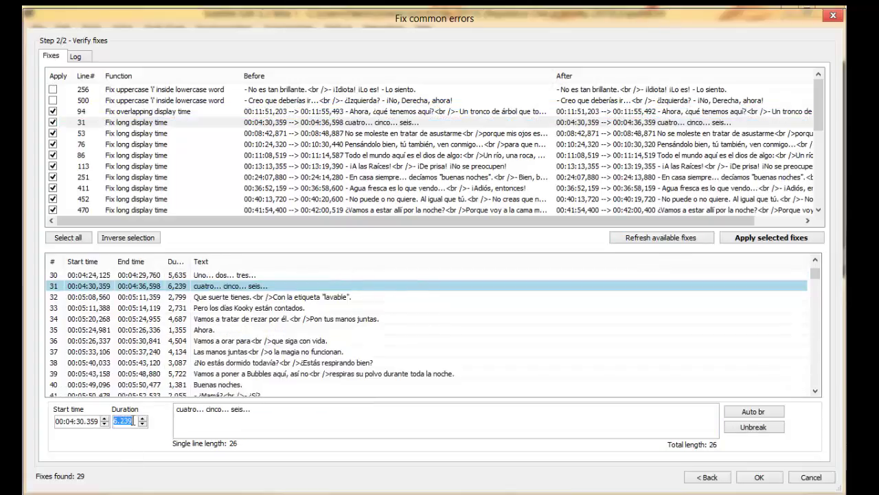
{"action": "left_click", "coordinate": [148, 132]}
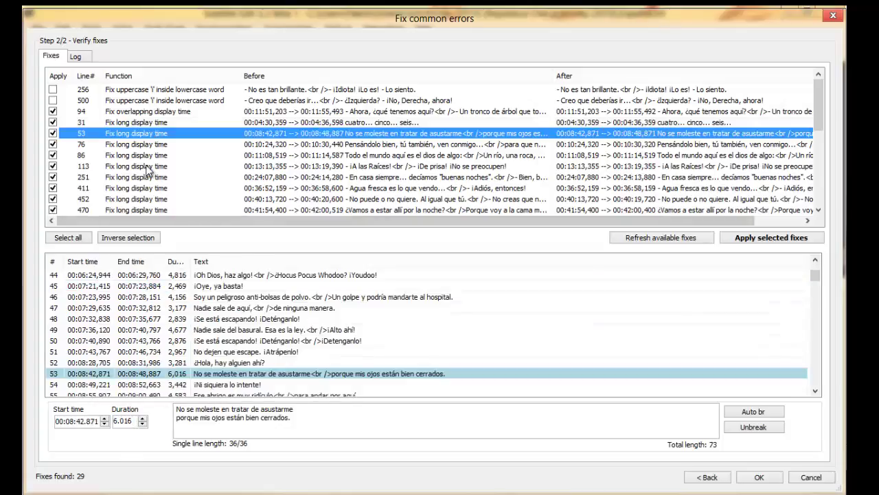
{"action": "scroll", "coordinate": [148, 169], "scroll_direction": "down", "scroll_amount": 4}
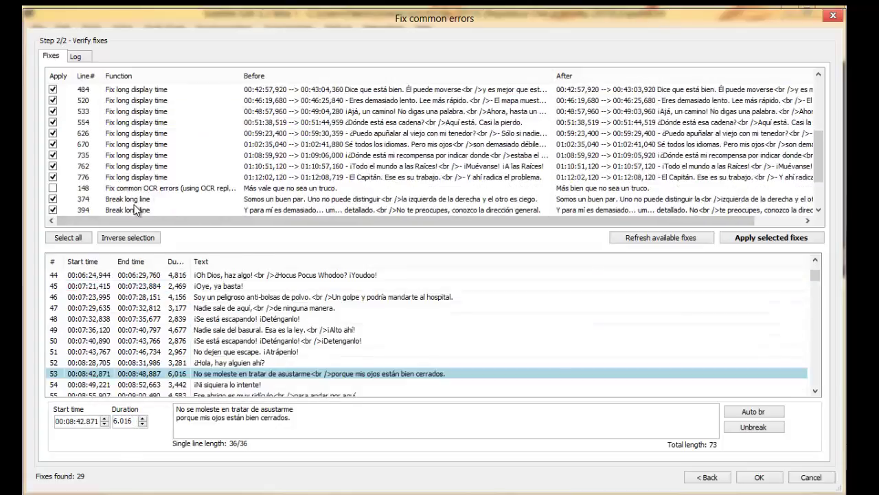
{"action": "left_click", "coordinate": [136, 209]}
{"action": "scroll", "coordinate": [136, 211], "scroll_direction": "down", "scroll_amount": 2}
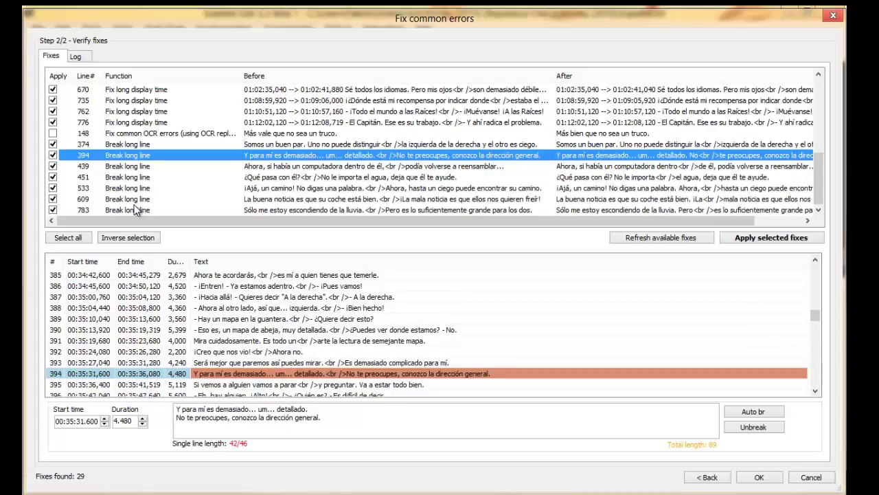
{"action": "left_click", "coordinate": [127, 188]}
{"action": "left_click", "coordinate": [125, 200]}
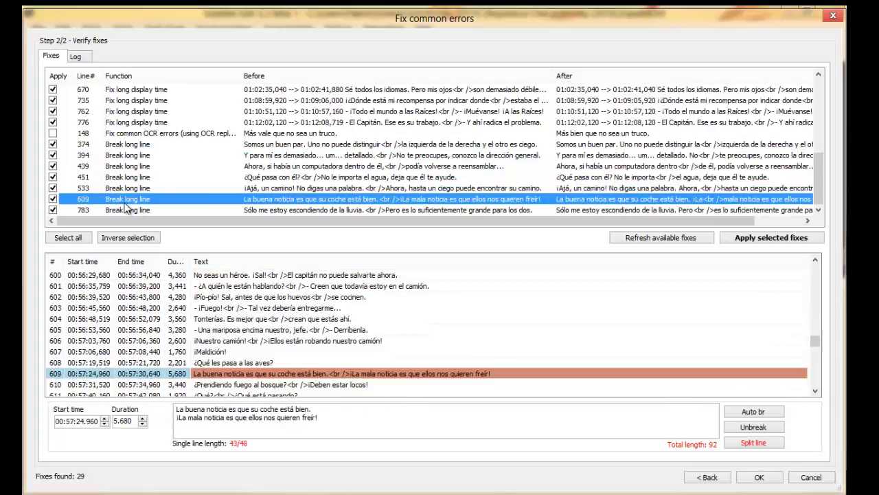
Check the overlapping display time fix for line 94 and accept the corrections to finish Fix common errors
{"action": "scroll", "coordinate": [127, 206], "scroll_direction": "up", "scroll_amount": 6}
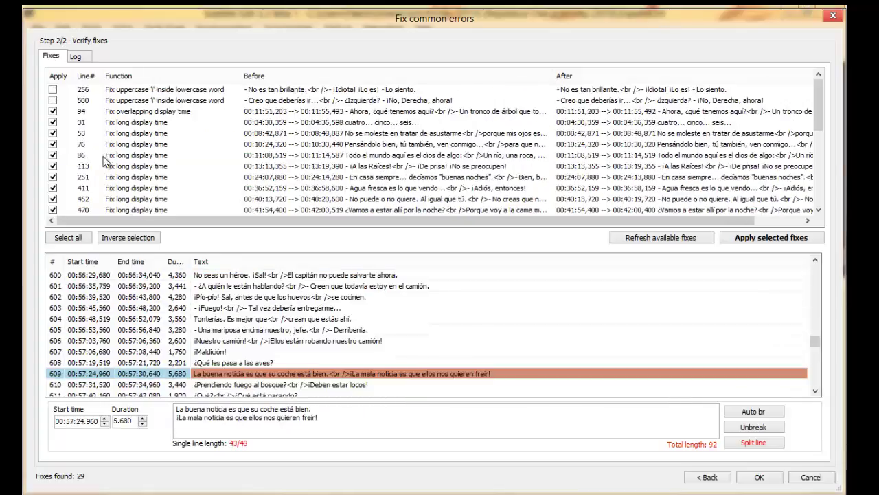
{"action": "left_click", "coordinate": [55, 115]}
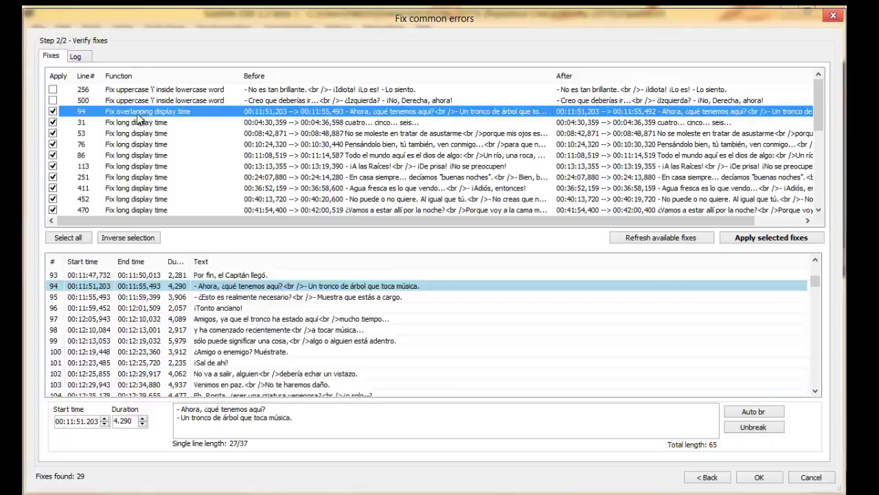
{"action": "left_click", "coordinate": [760, 476]}
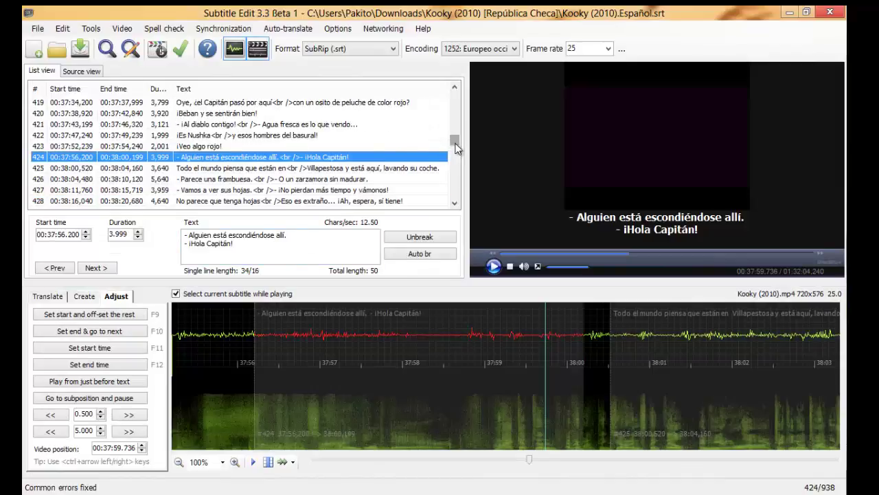
Examine the durations and timing of subtitles 76, 94 and 95 in the subtitle list
{"action": "left_click_drag", "start_coordinate": [457, 148], "coordinate": [459, 112]}
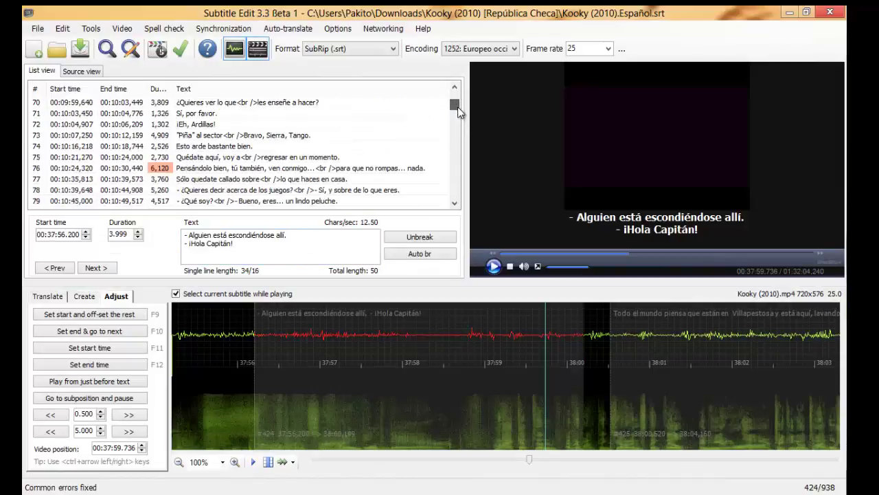
{"action": "left_click", "coordinate": [198, 168]}
{"action": "scroll", "coordinate": [198, 171], "scroll_direction": "up", "scroll_amount": 4}
{"action": "scroll", "coordinate": [198, 171], "scroll_direction": "up", "scroll_amount": 4}
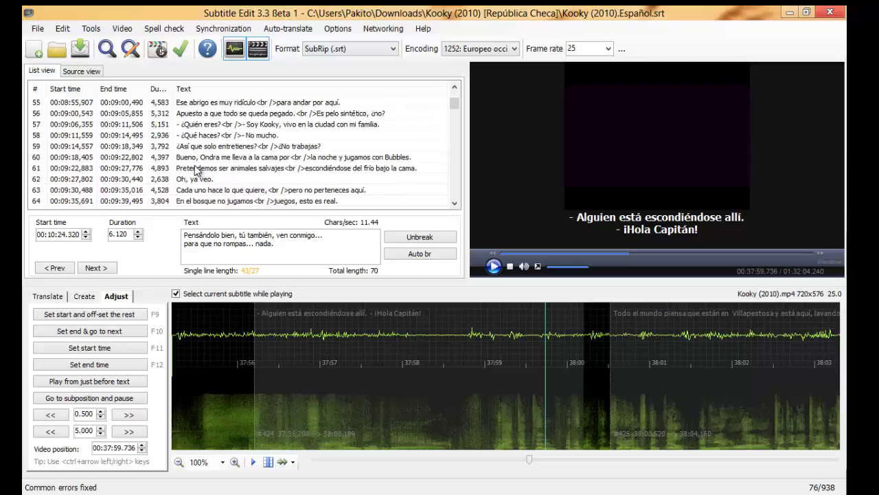
{"action": "scroll", "coordinate": [197, 169], "scroll_direction": "down", "scroll_amount": 15}
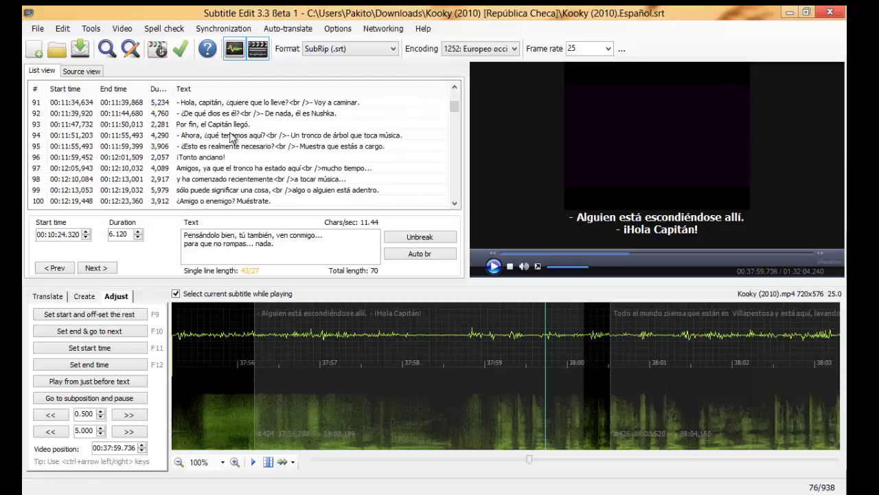
{"action": "left_click", "coordinate": [253, 136]}
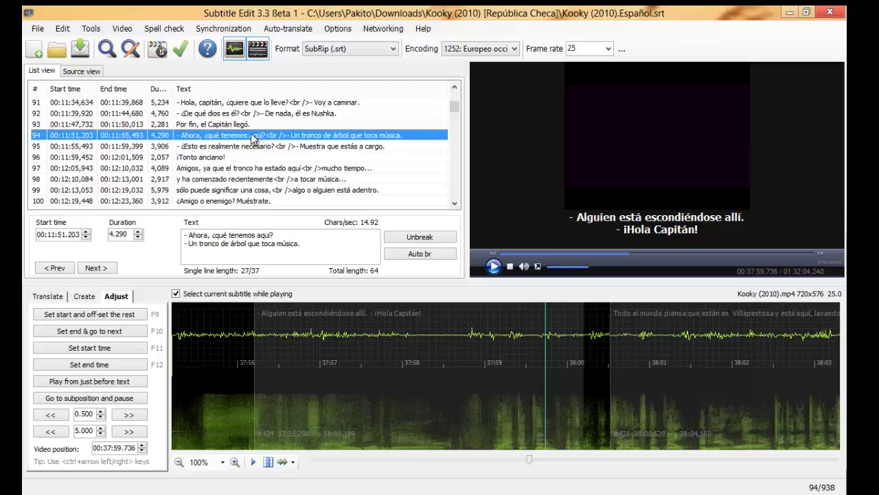
{"action": "left_click", "coordinate": [95, 147]}
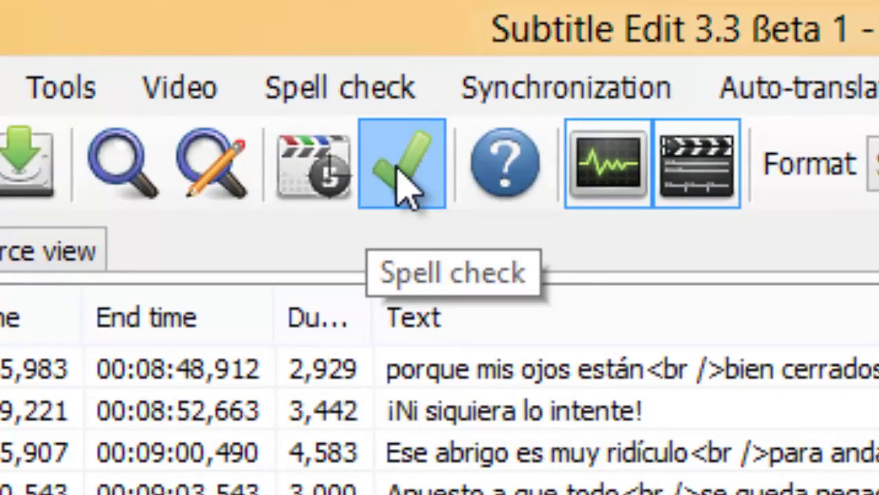
Start the spell check and add the flagged character name in line 1 to the names/noise list
{"action": "left_click", "coordinate": [404, 180]}
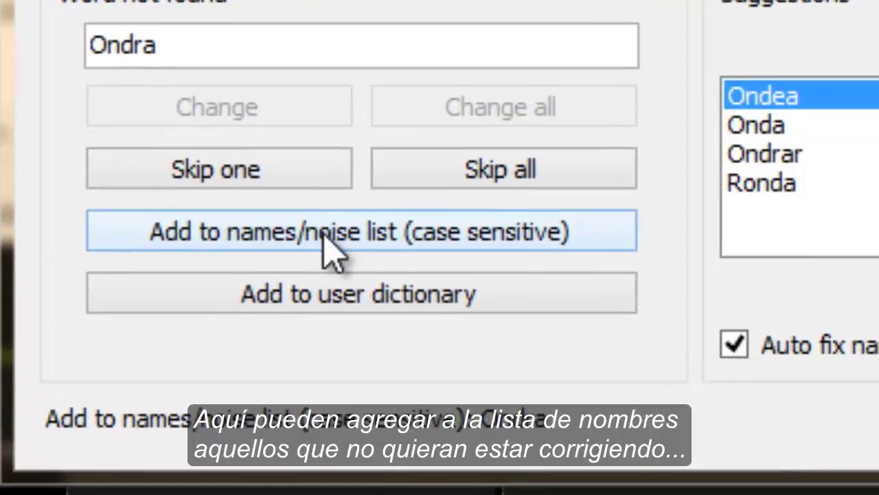
{"action": "left_click", "coordinate": [324, 235]}
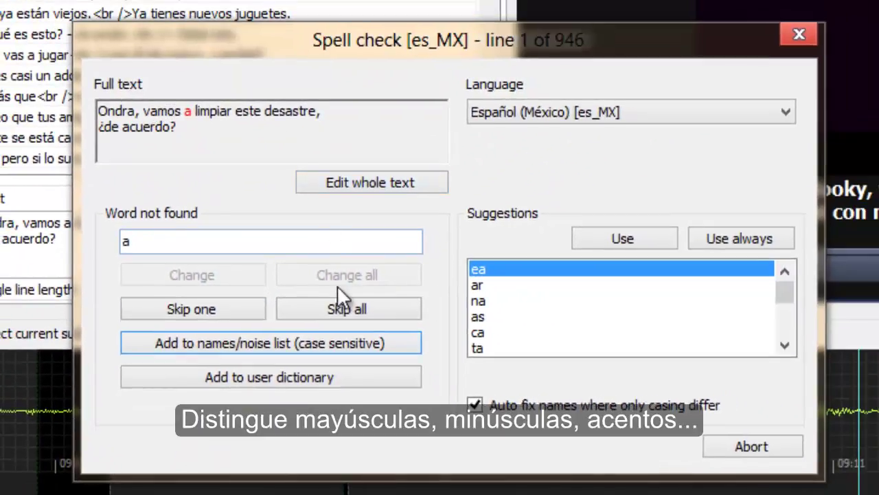
Skip all occurrences of the flagged single-letter words, including "a", "Y" and "o"
{"action": "left_click", "coordinate": [337, 301]}
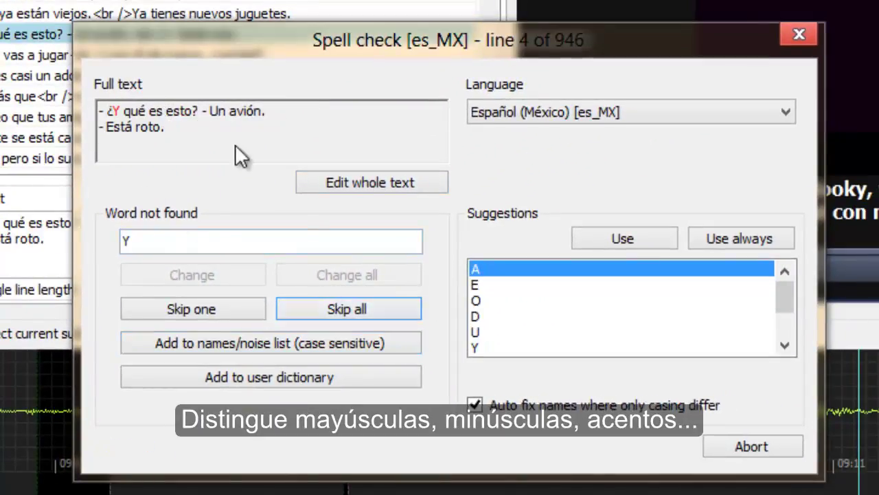
{"action": "left_click", "coordinate": [327, 309]}
{"action": "left_click", "coordinate": [327, 309]}
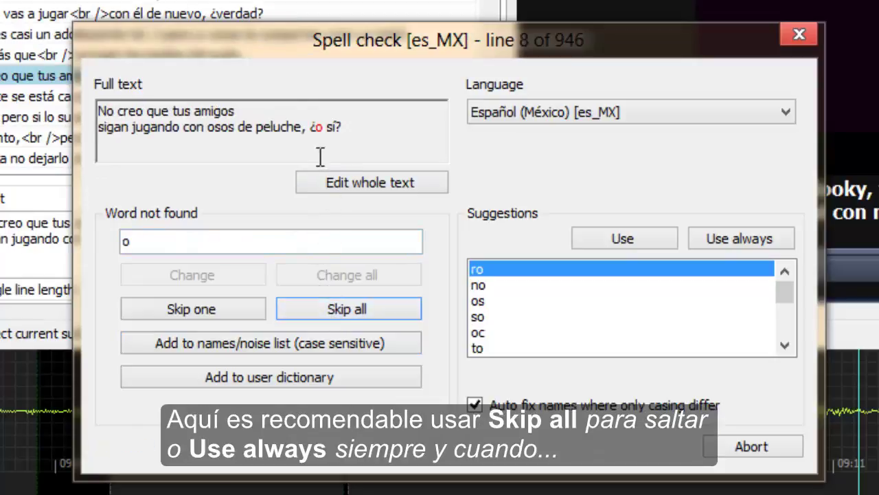
{"action": "left_click", "coordinate": [333, 307]}
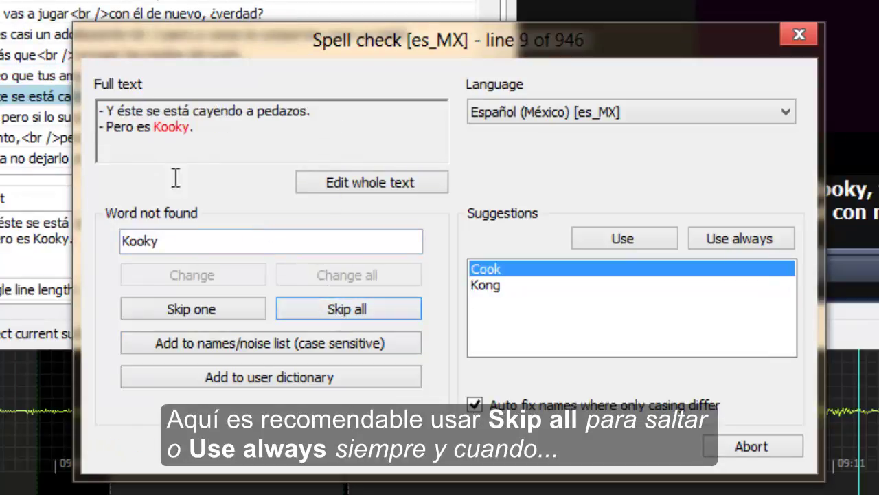
Add "Kooky" and "Bubbles" to the names/noise list and always replace "decirne" with the suggestion "decirme"
{"action": "left_click", "coordinate": [235, 344]}
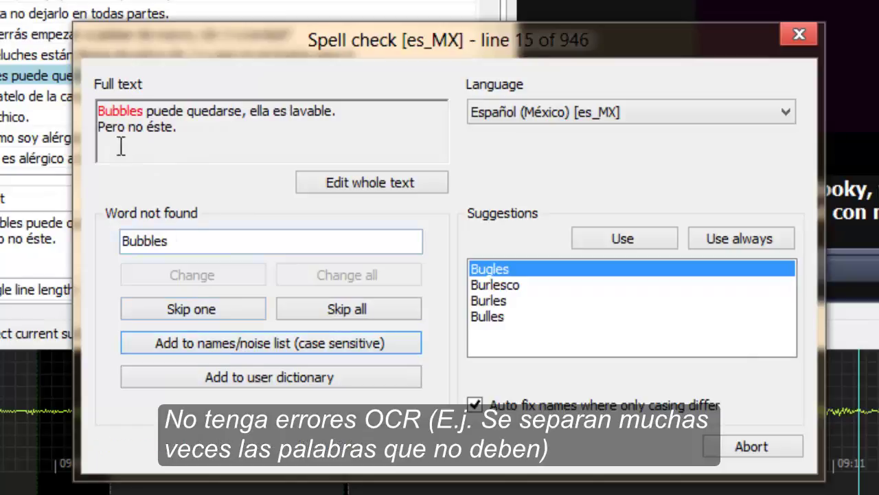
{"action": "left_click", "coordinate": [240, 344]}
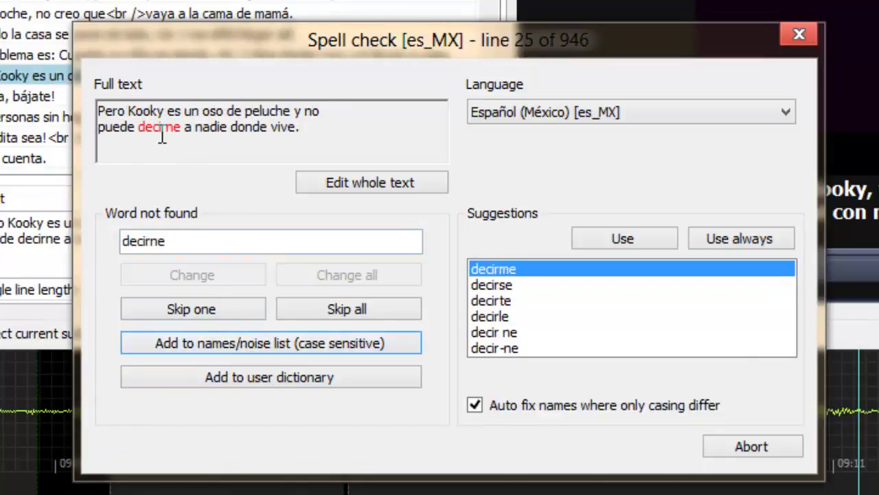
{"action": "left_click_drag", "start_coordinate": [130, 111], "coordinate": [297, 110]}
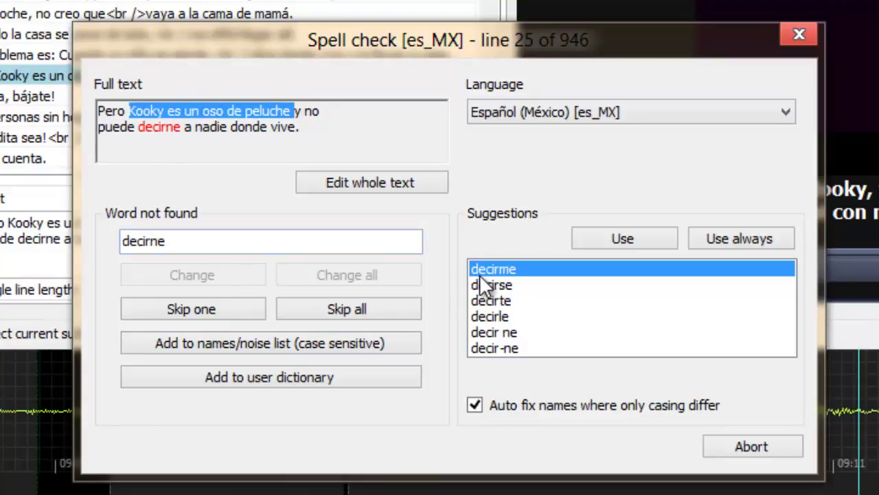
{"action": "left_click", "coordinate": [739, 238]}
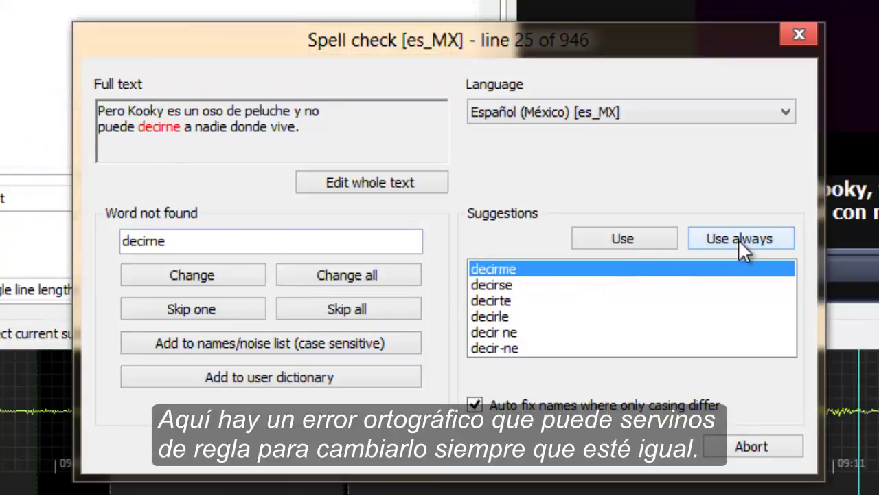
Check the available dictionaries, keeping Español (México) [es_MX], and add "Hocus", "Pocus", "Whodoo" and "Youdoo" to the names/noise list
{"action": "left_click", "coordinate": [547, 119]}
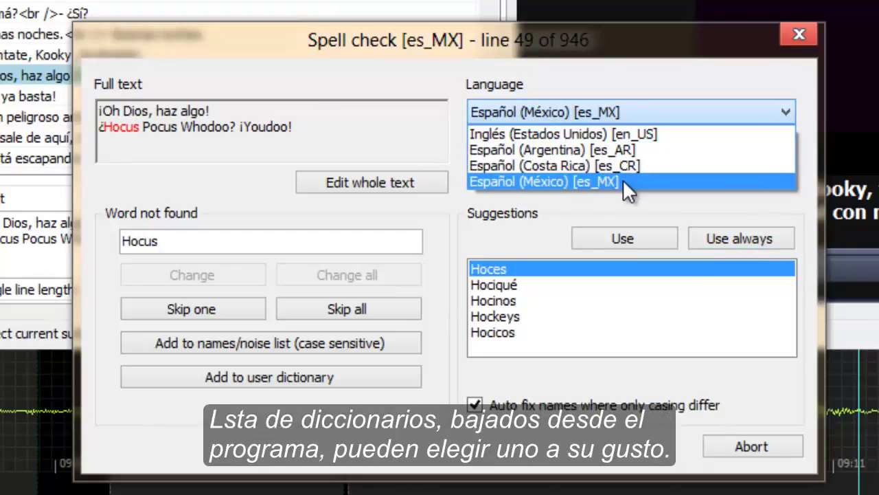
{"action": "left_click", "coordinate": [365, 71]}
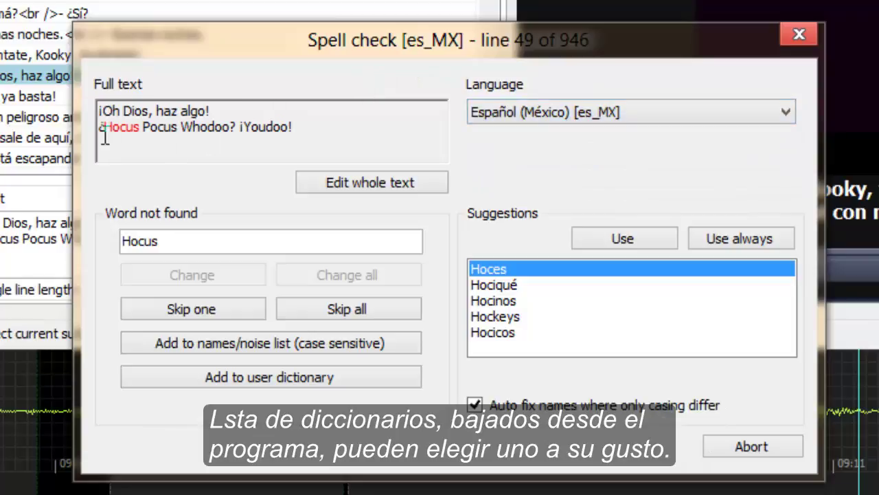
{"action": "left_click", "coordinate": [266, 336]}
{"action": "left_click", "coordinate": [265, 336]}
{"action": "left_click", "coordinate": [265, 336]}
{"action": "left_click", "coordinate": [265, 336]}
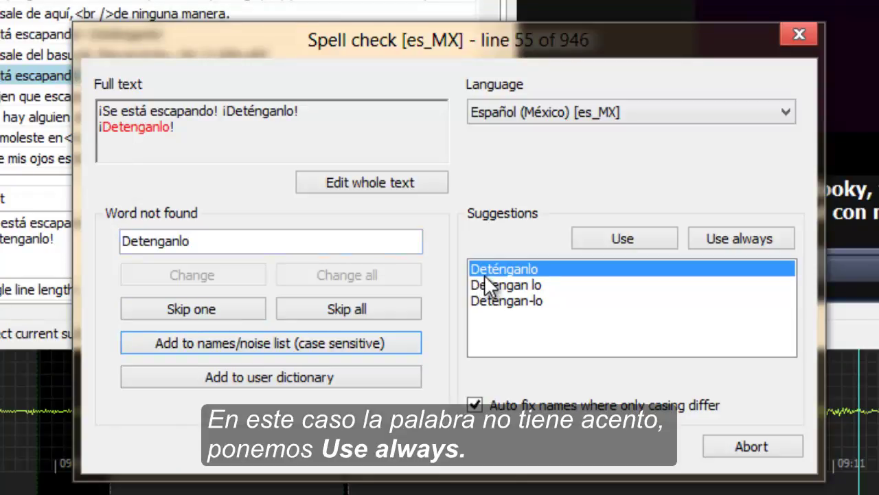
Always replace "Detenganlo" with "Deténganlo" and add "Atrápenlo" to the user dictionary
{"action": "left_click", "coordinate": [751, 237]}
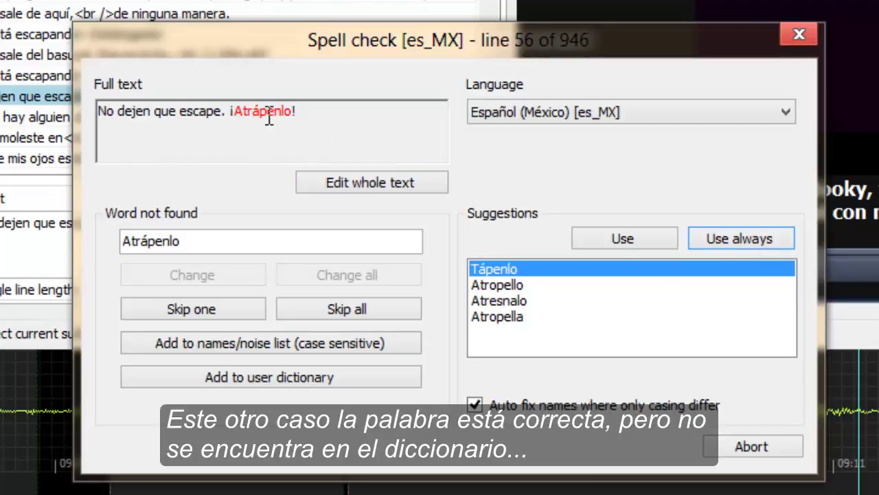
{"action": "left_click", "coordinate": [230, 378]}
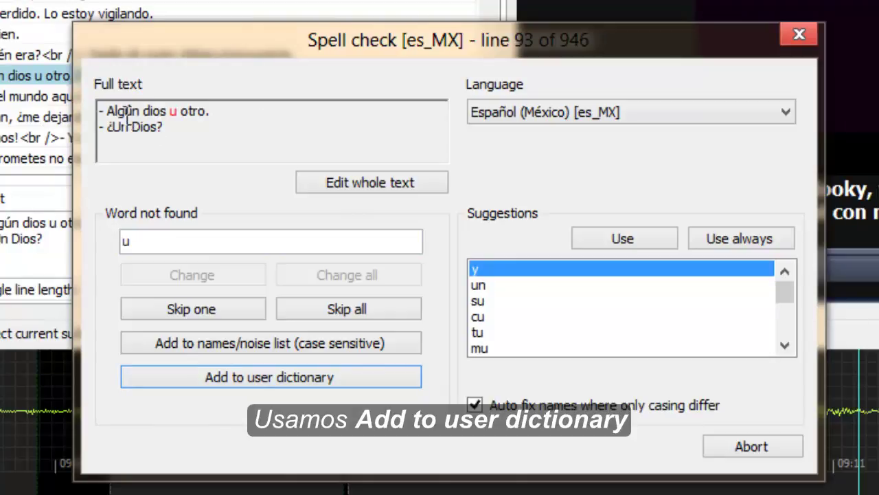
Skip all occurrences of "u" and always replace "arbol" with "árbol"
{"action": "left_click", "coordinate": [370, 308]}
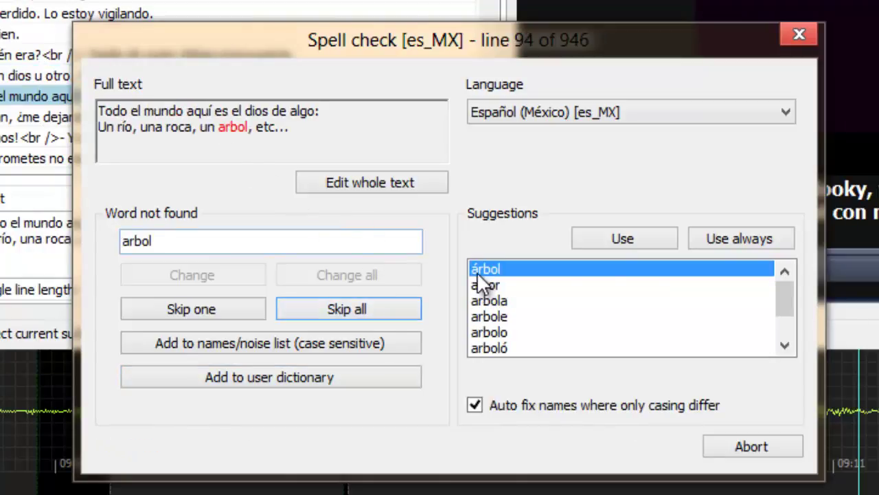
{"action": "left_click", "coordinate": [737, 233]}
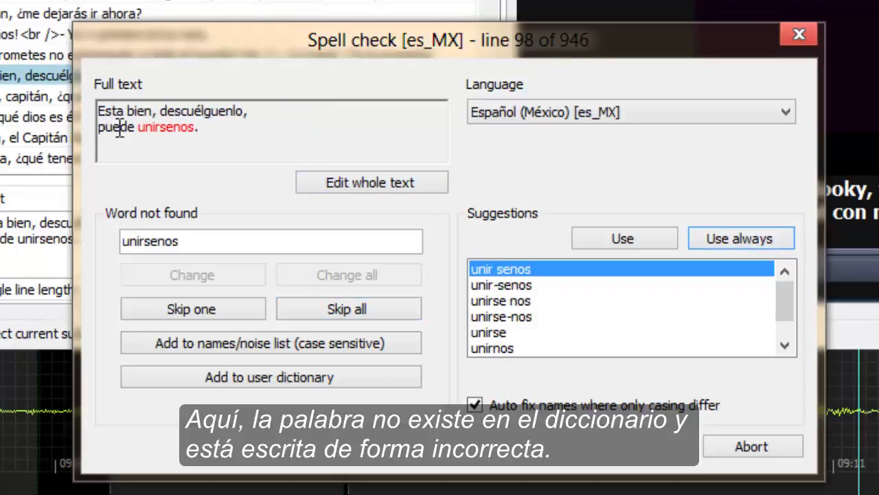
Replace all occurrences of "unirsenos" with "unírsenos"
{"action": "left_click", "coordinate": [172, 307]}
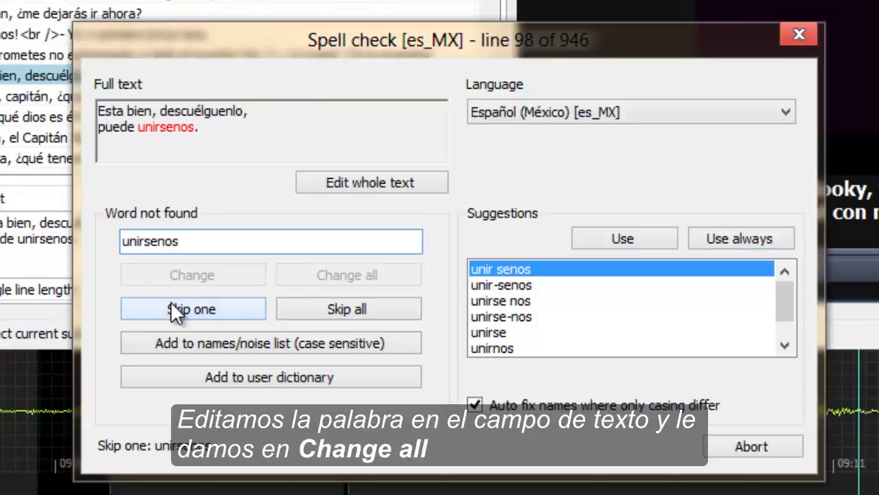
{"action": "key", "text": "BackSpace"}
{"action": "type", "text": "í"}
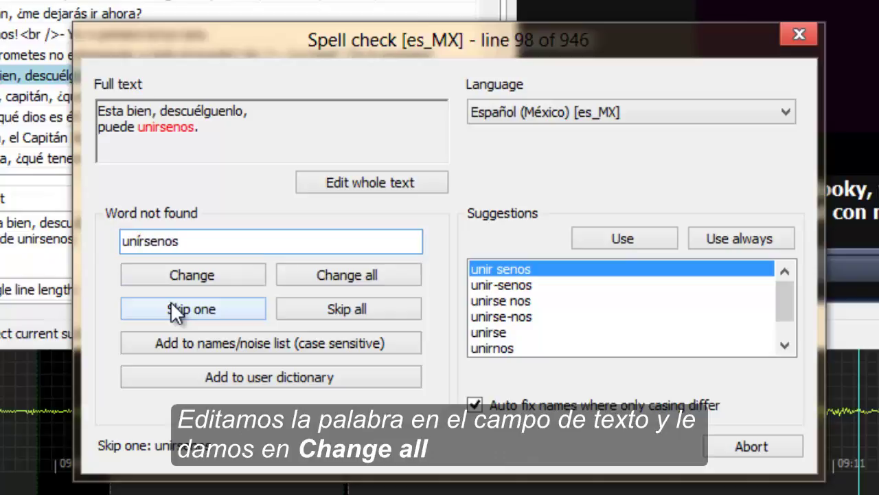
{"action": "left_click", "coordinate": [169, 279]}
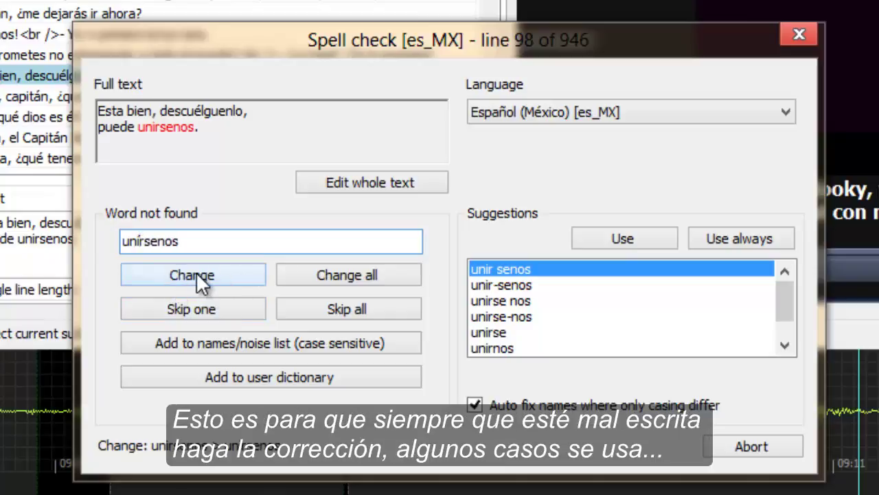
{"action": "double_click", "coordinate": [163, 242]}
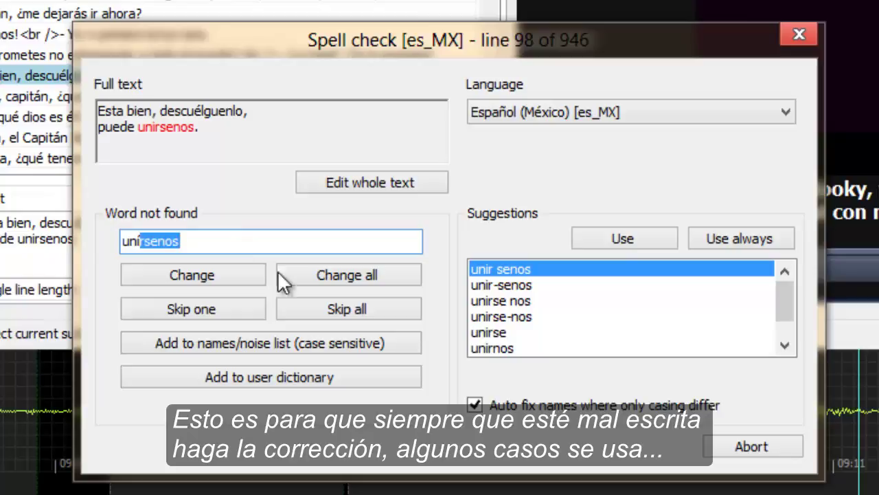
{"action": "left_click", "coordinate": [331, 279]}
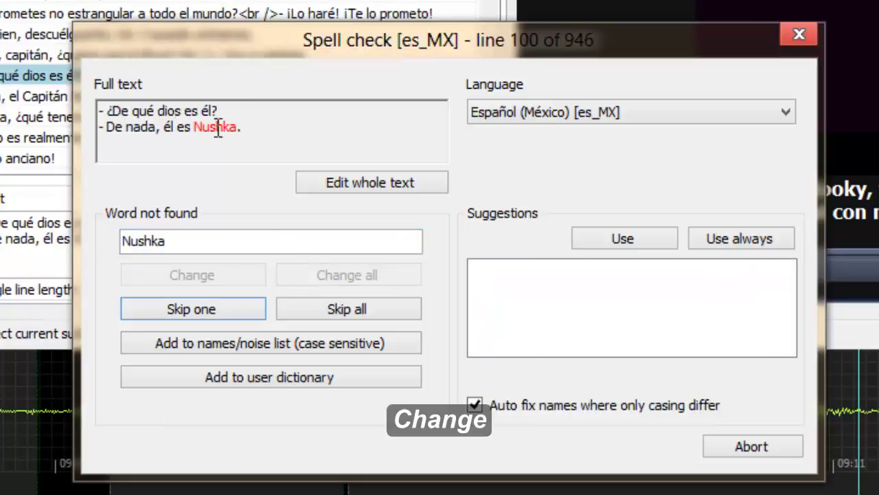
Add "Nushka" and "Hergot" to the names/noise list and always replace "delarará" with the suggestion "delatará"
{"action": "left_click", "coordinate": [240, 341]}
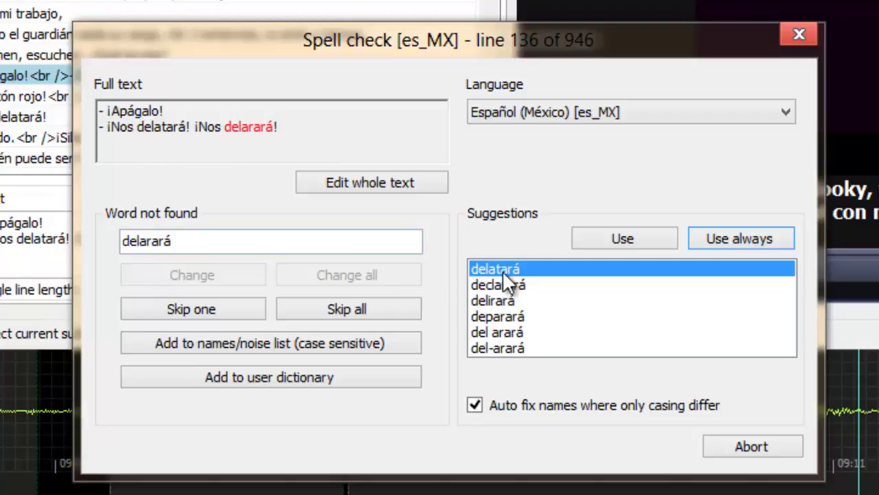
{"action": "left_click", "coordinate": [720, 238]}
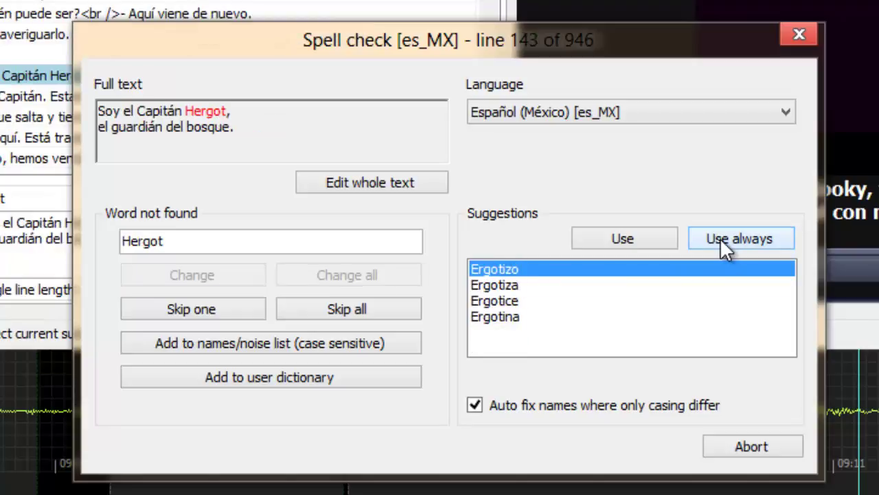
{"action": "left_click", "coordinate": [223, 343]}
Skip all occurrences of "Yum", skip "demo" once, and add "Villapestosa" and "Julieta" to the names/noise list
{"action": "left_click", "coordinate": [209, 311]}
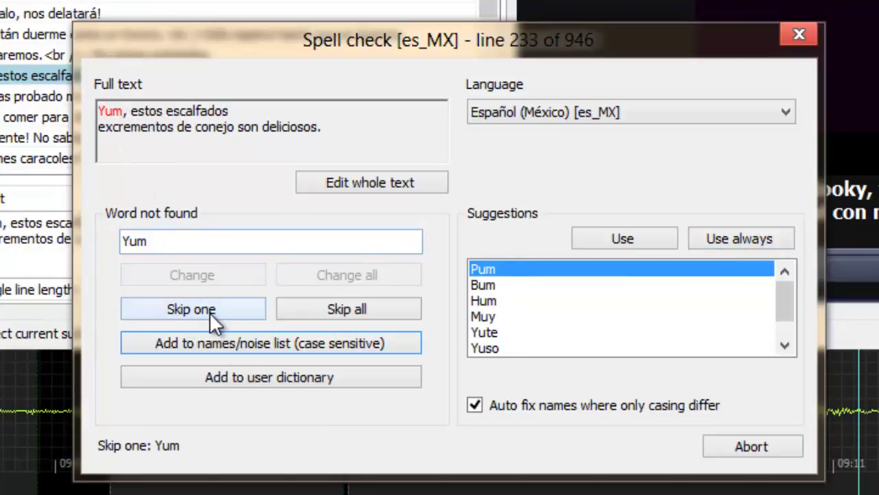
{"action": "left_click", "coordinate": [328, 309]}
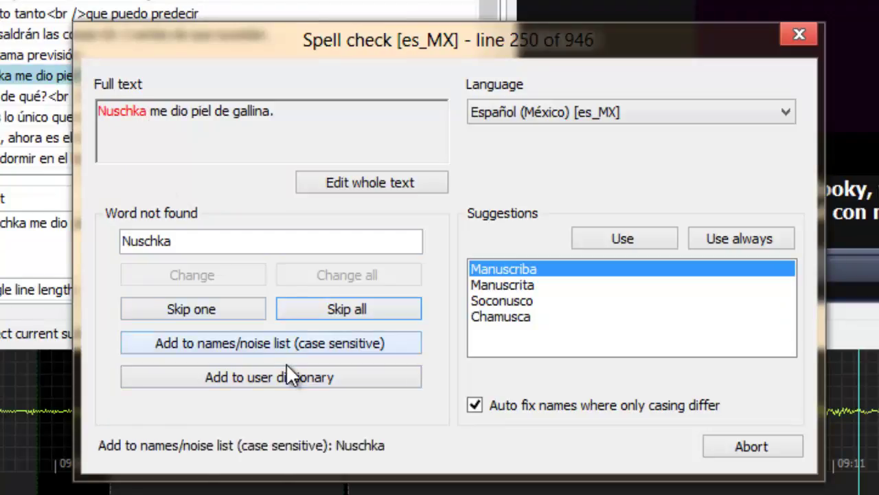
{"action": "left_click", "coordinate": [216, 306]}
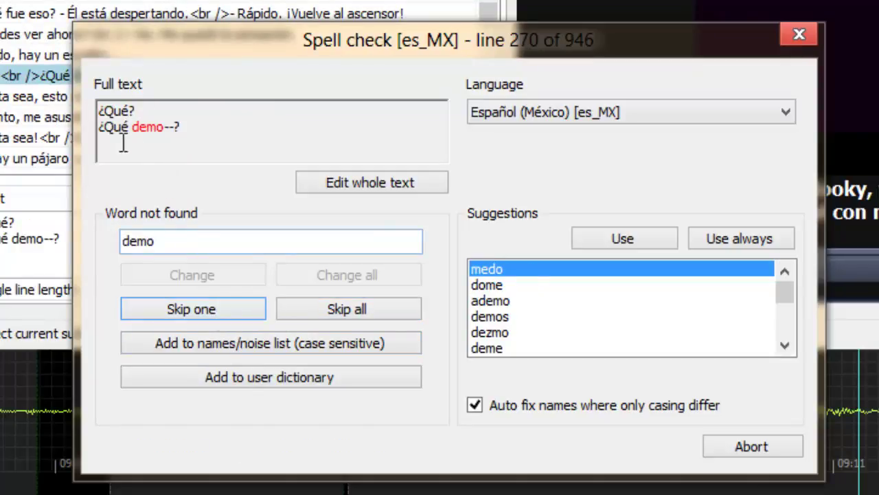
{"action": "left_click", "coordinate": [206, 310]}
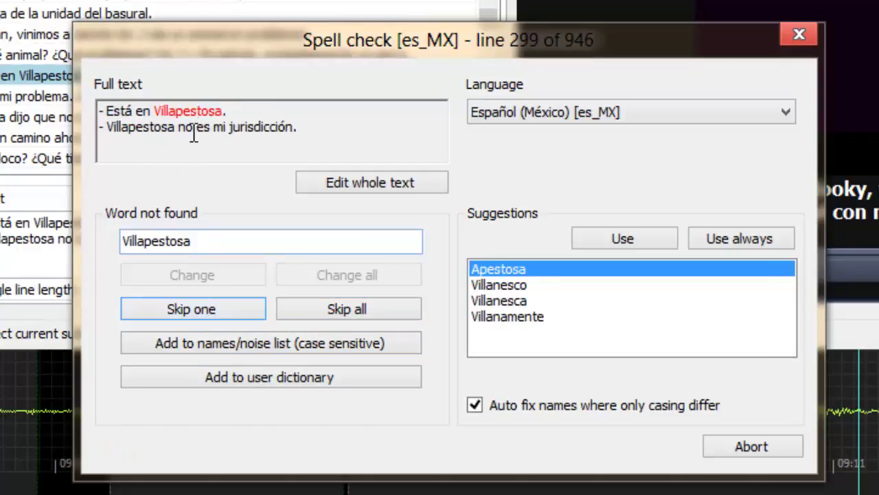
{"action": "left_click", "coordinate": [253, 342]}
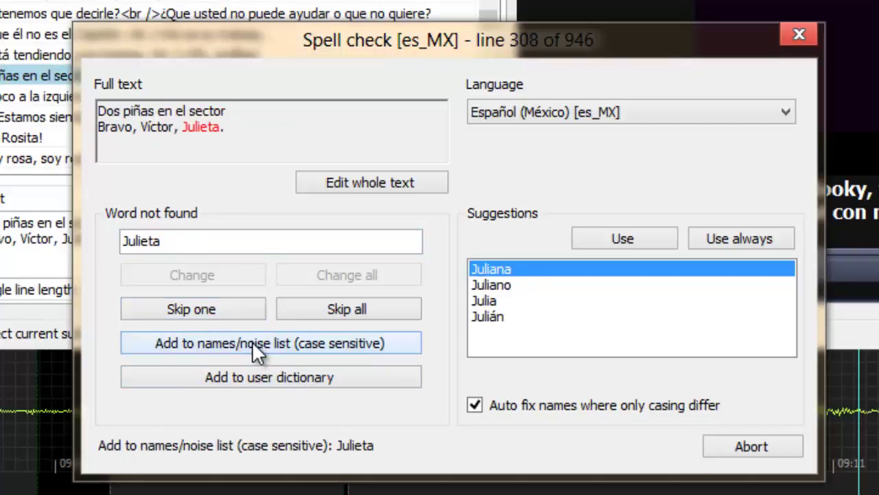
{"action": "left_click", "coordinate": [231, 337]}
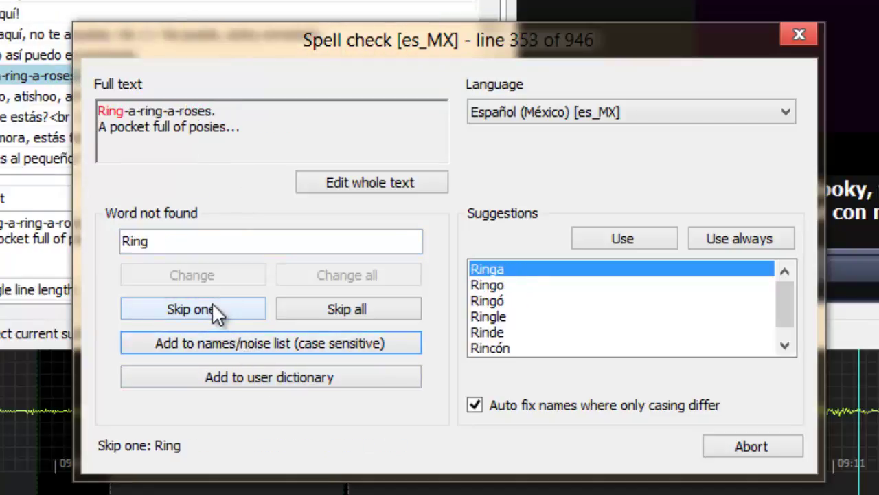
Skip all occurrences of the unrecognized English nursery rhyme words in lines 353 and 354, from "Ring" and "pocket" through "atishoo" and "fall"
{"action": "left_click", "coordinate": [349, 309]}
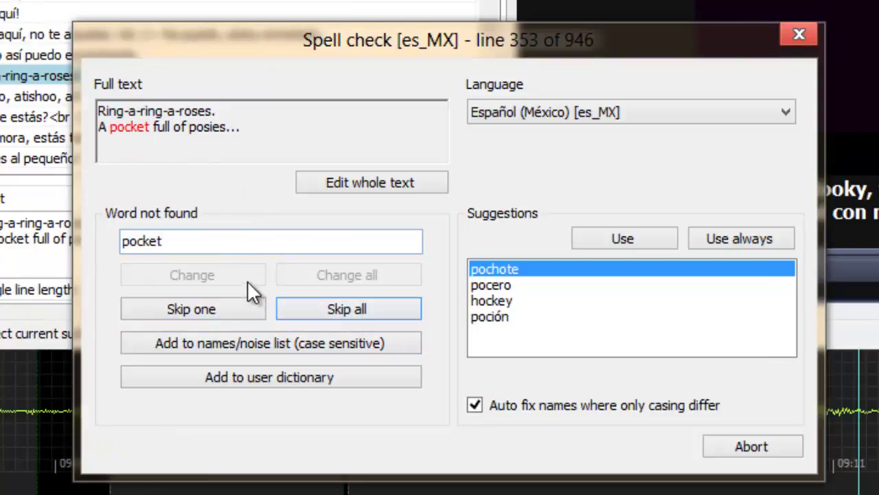
{"action": "left_click", "coordinate": [341, 313]}
{"action": "left_click", "coordinate": [341, 313]}
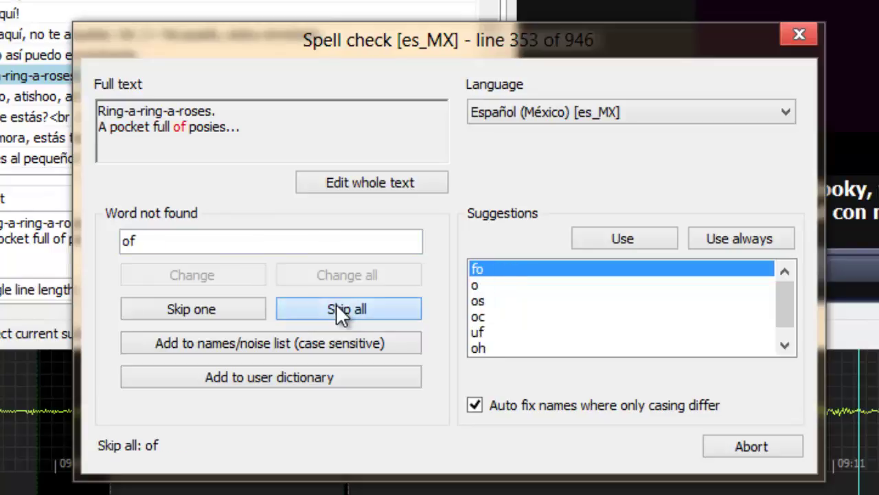
{"action": "left_click", "coordinate": [341, 312]}
{"action": "left_click", "coordinate": [342, 312]}
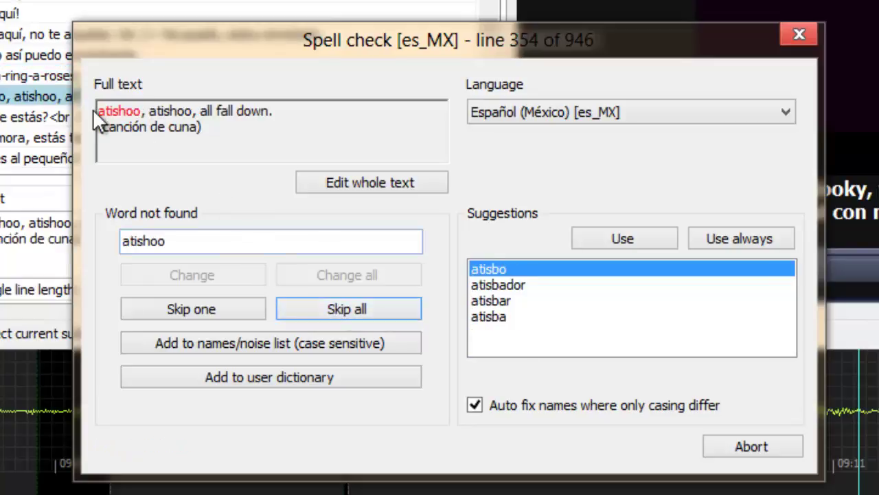
{"action": "left_click_drag", "start_coordinate": [116, 130], "coordinate": [210, 136]}
{"action": "left_click", "coordinate": [345, 309]}
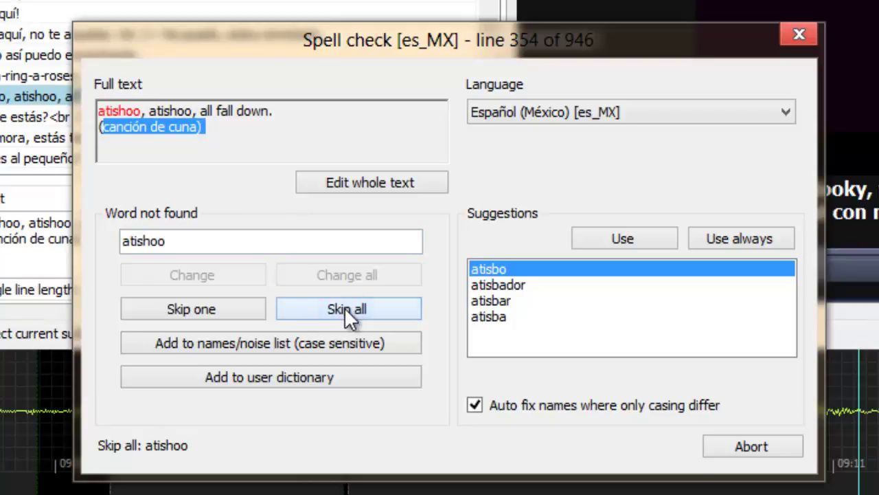
{"action": "left_click", "coordinate": [344, 308]}
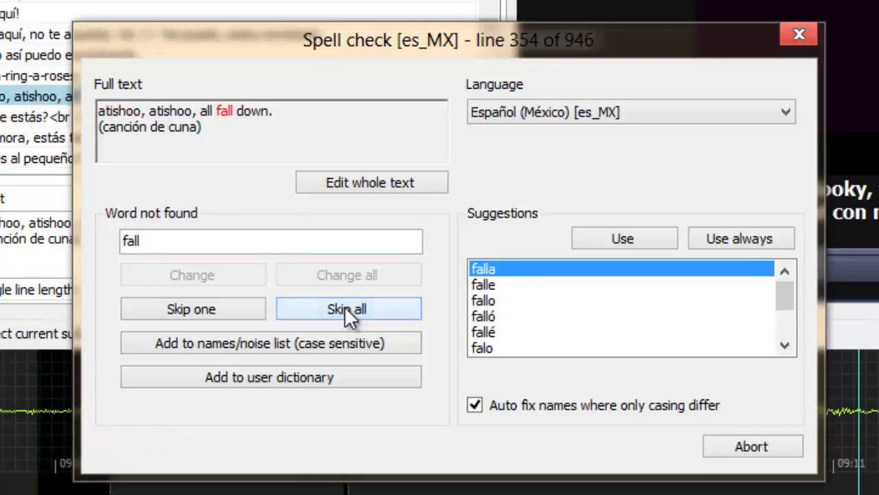
{"action": "left_click", "coordinate": [345, 307]}
{"action": "left_click", "coordinate": [338, 305]}
Edit the whole text of line 381 to read "¡Bueno, bueno, copiloto!", removing the hyphen from "co-piloto"
{"action": "left_click", "coordinate": [227, 315]}
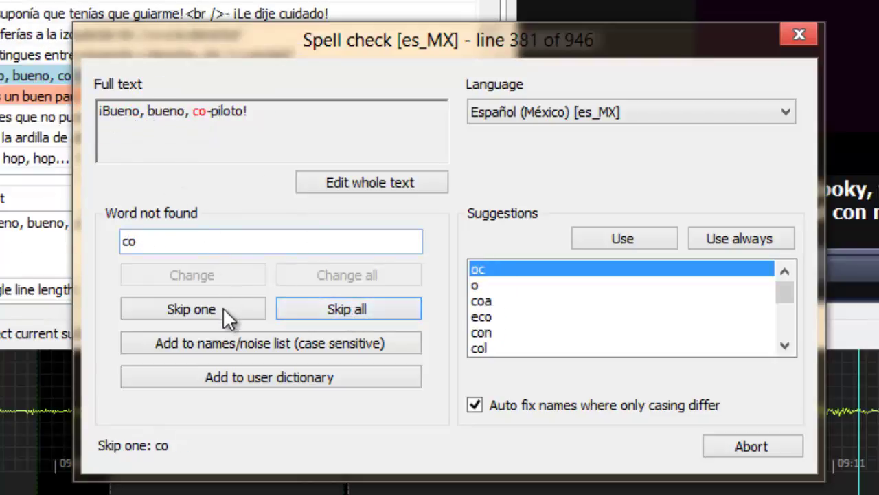
{"action": "left_click_drag", "start_coordinate": [787, 305], "coordinate": [791, 330]}
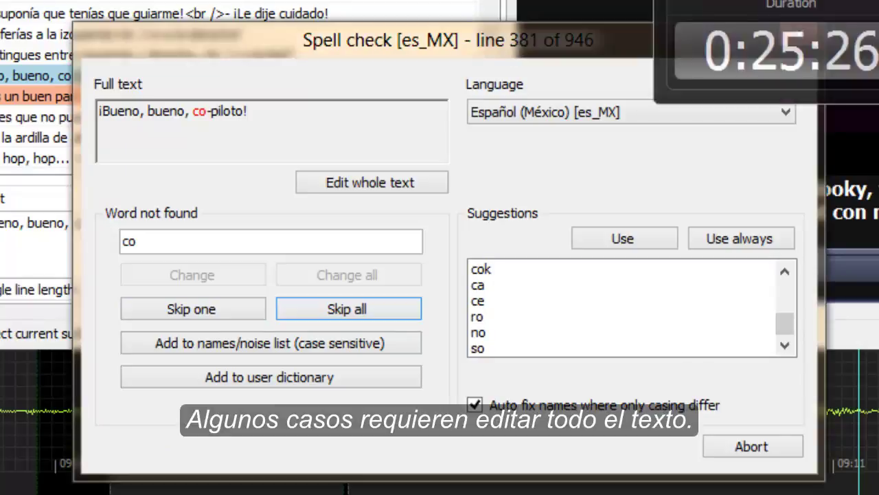
{"action": "left_click_drag", "start_coordinate": [194, 111], "coordinate": [238, 116]}
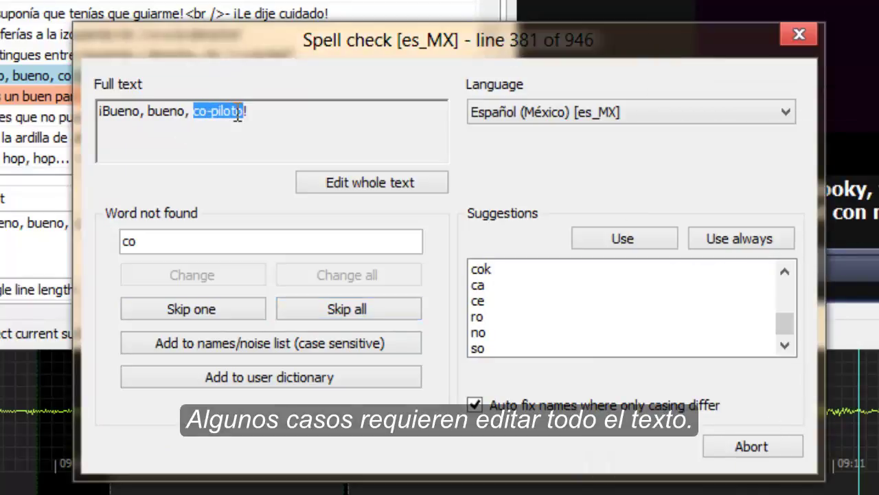
{"action": "left_click", "coordinate": [362, 180]}
{"action": "left_click", "coordinate": [259, 249]}
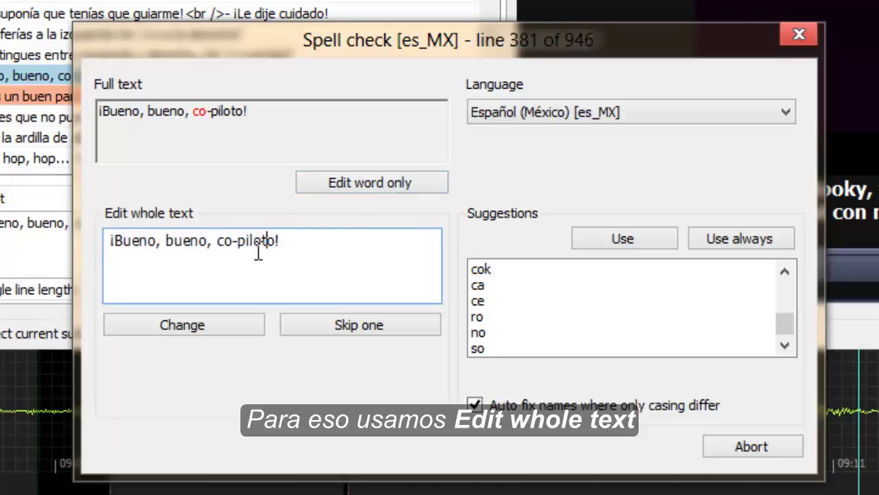
{"action": "left_click", "coordinate": [238, 241]}
{"action": "key", "text": "BackSpace"}
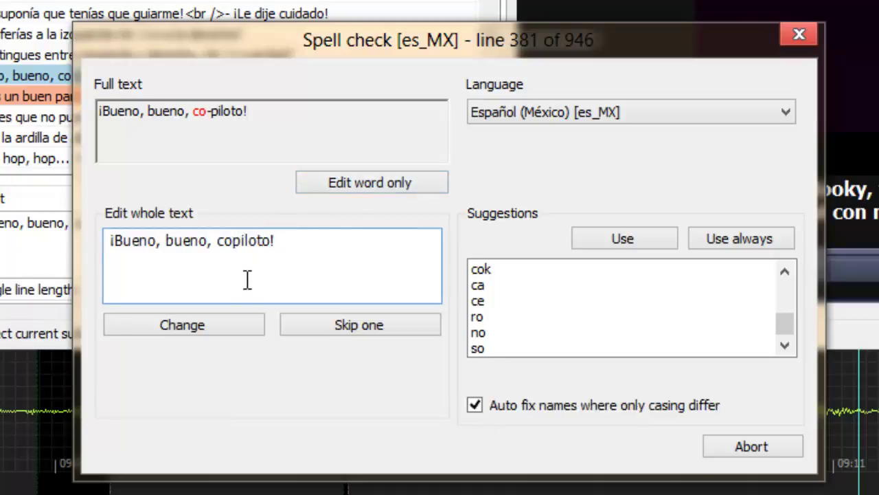
{"action": "left_click_drag", "start_coordinate": [214, 241], "coordinate": [275, 240]}
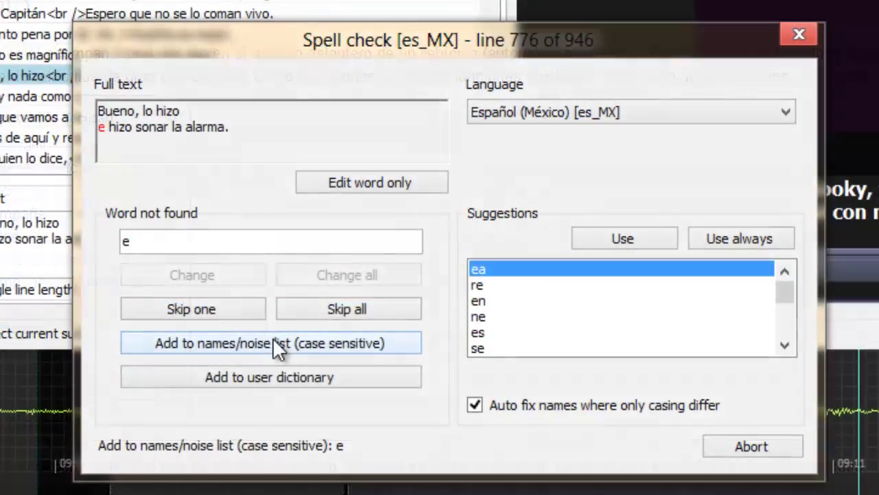
Skip all occurrences of "e", add "Oakie" and "Claus" to the names/noise list, and close the completed spell check
{"action": "left_click", "coordinate": [356, 308]}
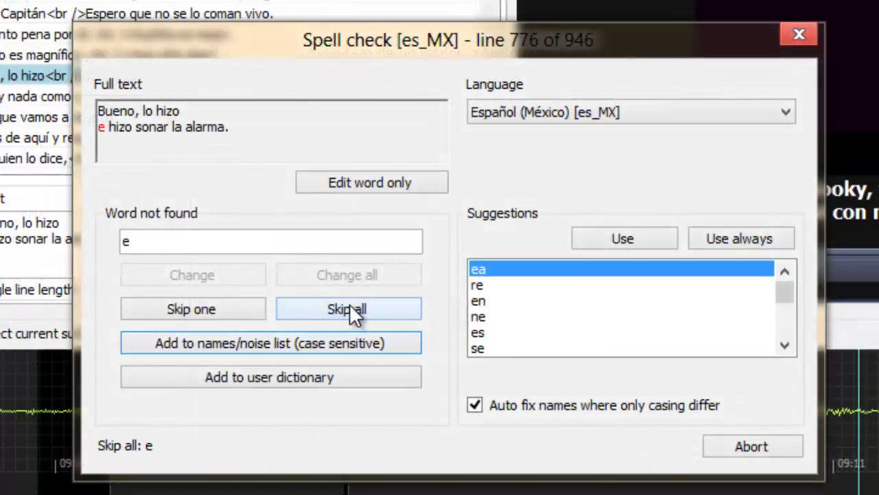
{"action": "left_click", "coordinate": [351, 306]}
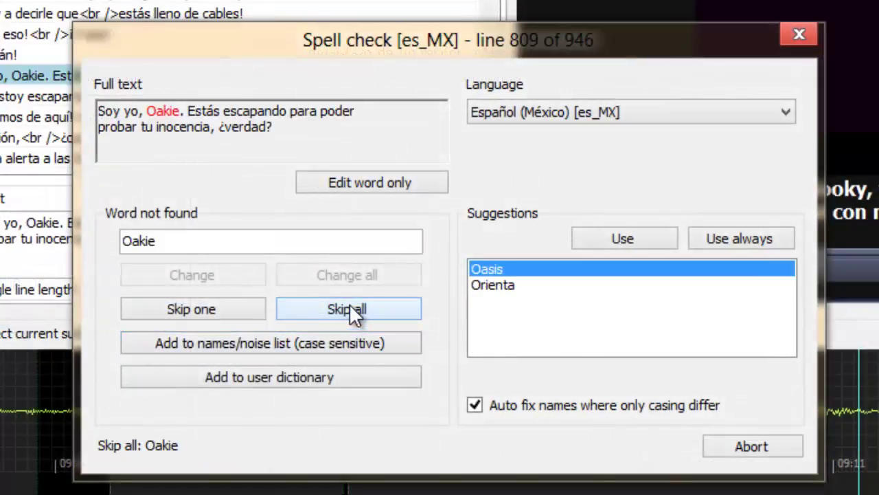
{"action": "left_click", "coordinate": [248, 345]}
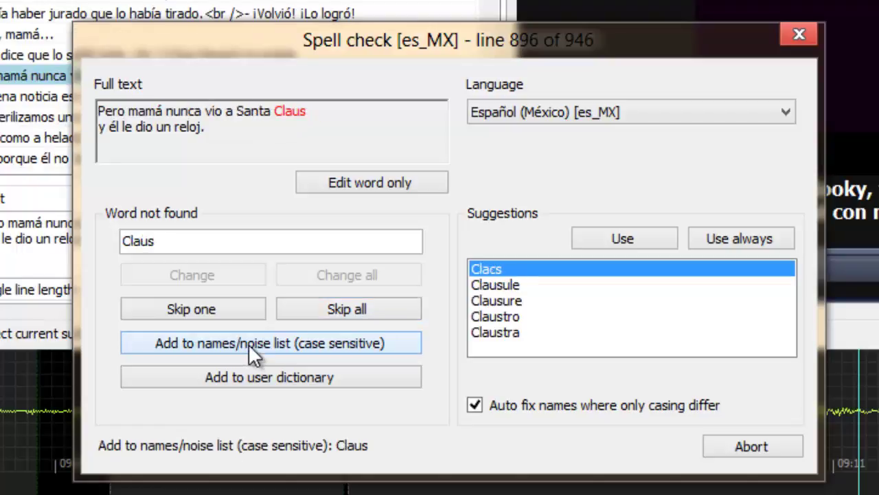
{"action": "left_click", "coordinate": [260, 345]}
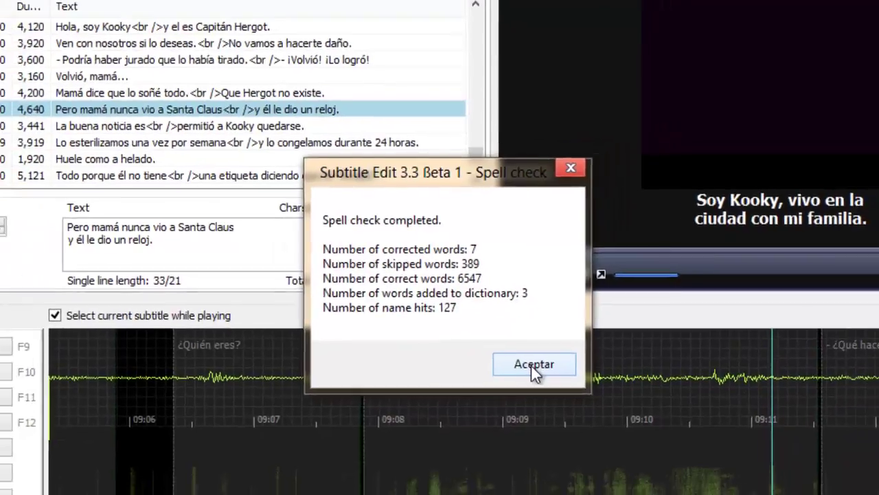
{"action": "left_click", "coordinate": [557, 389]}
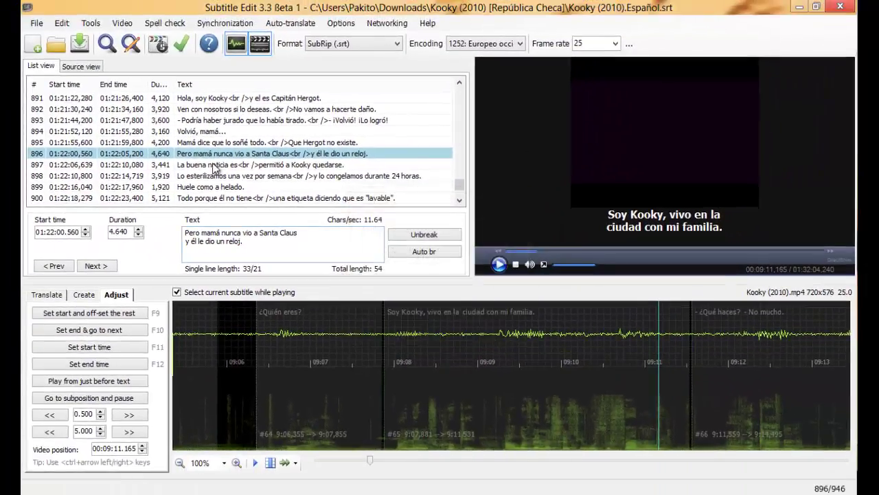
Merge subtitle lines 727 and 728, the "Recompensa por información" text and its continuation, into one line
{"action": "left_click", "coordinate": [208, 163]}
{"action": "scroll", "coordinate": [224, 168], "scroll_direction": "down", "scroll_amount": 3}
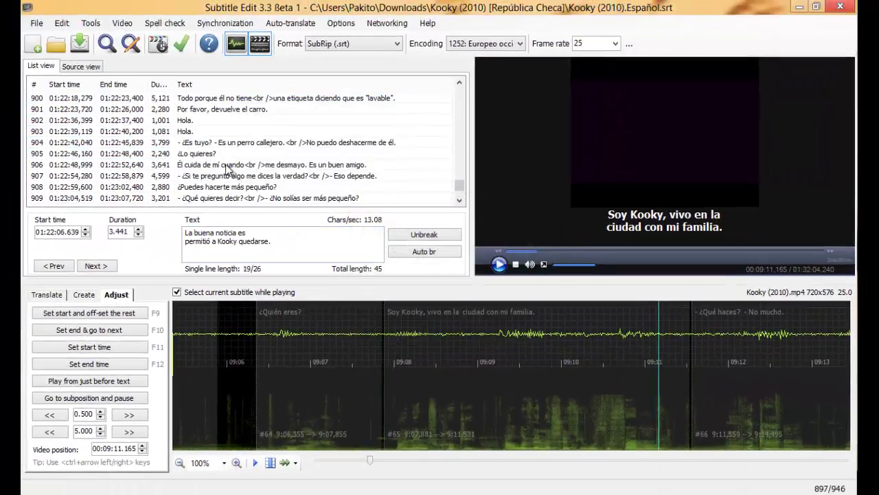
{"action": "scroll", "coordinate": [230, 167], "scroll_direction": "up", "scroll_amount": 10}
{"action": "left_click", "coordinate": [230, 142]}
{"action": "left_click", "coordinate": [230, 153], "text": "shift"}
{"action": "right_click", "coordinate": [229, 154]}
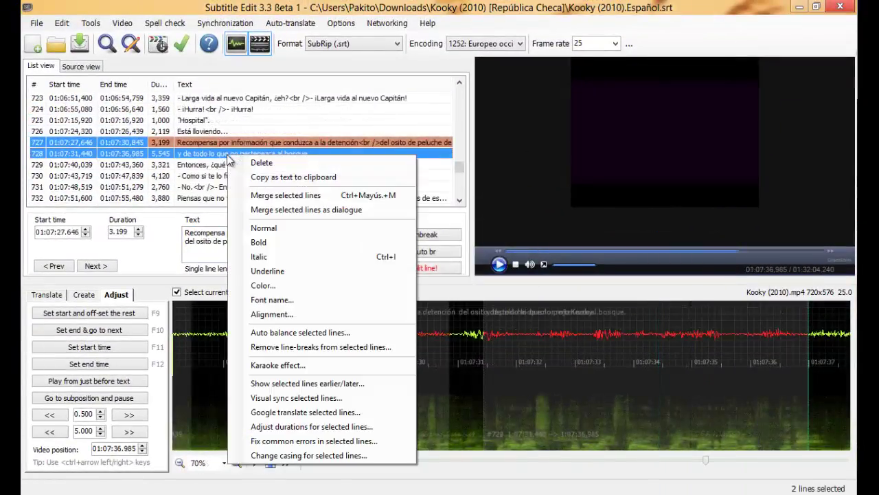
{"action": "left_click", "coordinate": [279, 196]}
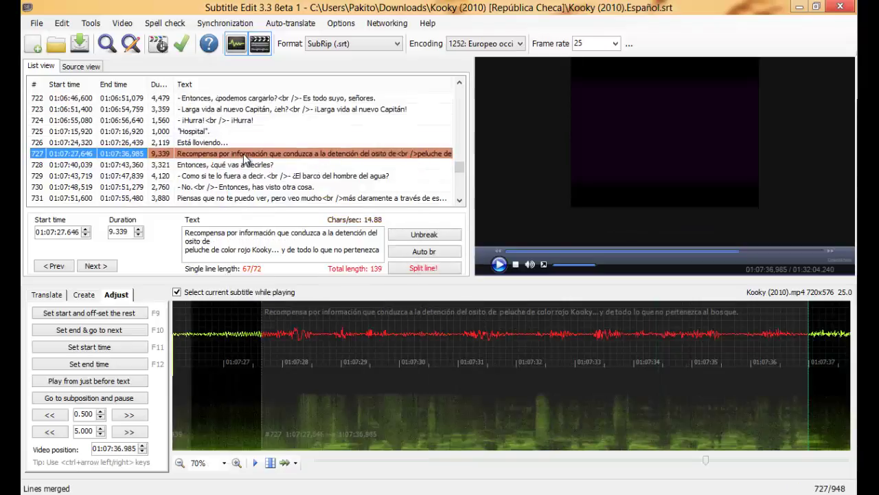
Apply automatic line breaking to the merged subtitle 727 and place the cursor in its text
{"action": "left_click", "coordinate": [246, 158]}
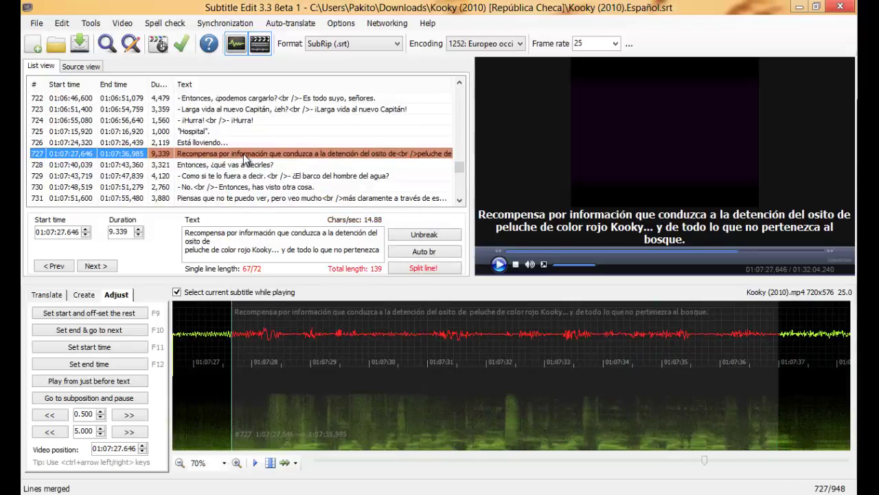
{"action": "left_click", "coordinate": [420, 251]}
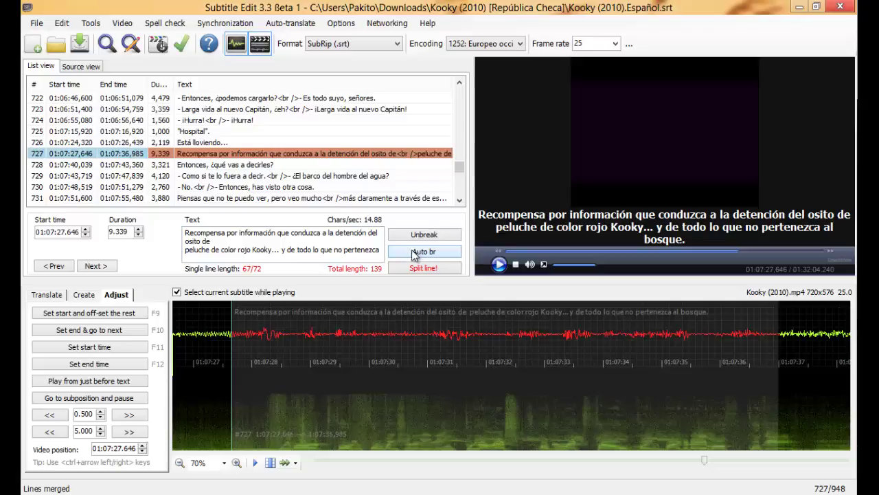
{"action": "left_click", "coordinate": [246, 242]}
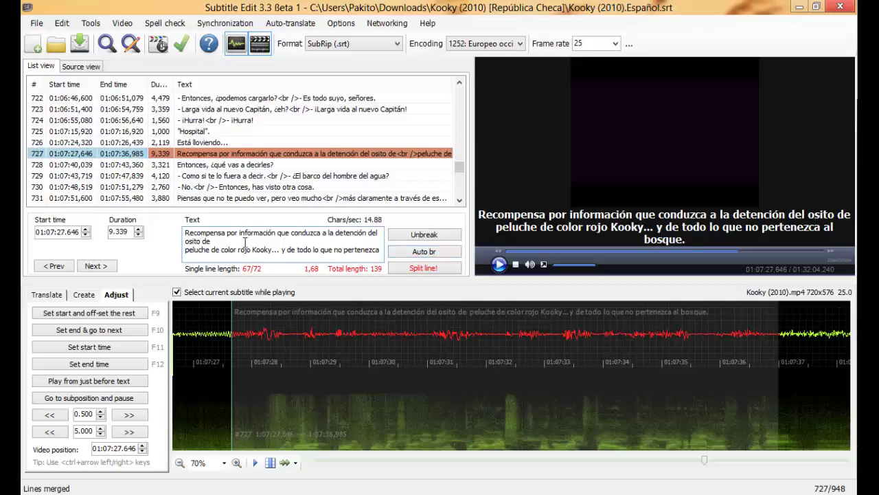
Remove the line break after "osito de" and the ellipsis and extra space after "Kooky" in subtitle 727's text
{"action": "key", "text": "Delete"}
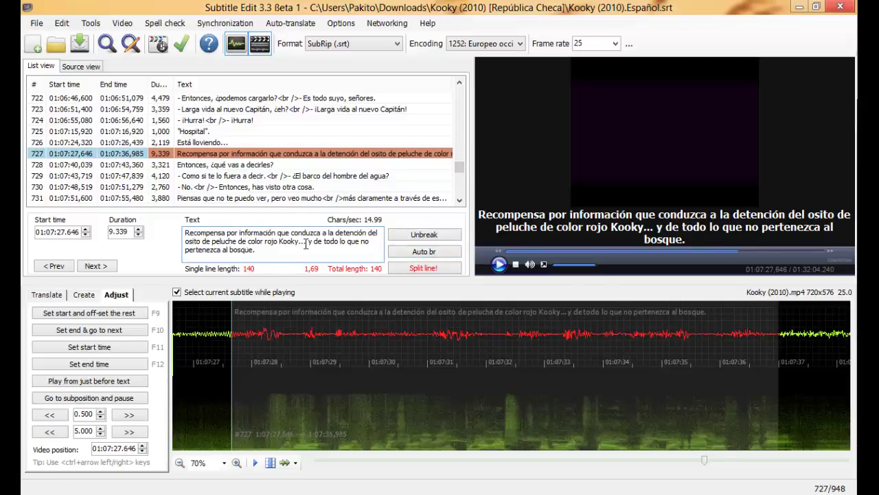
{"action": "left_click_drag", "start_coordinate": [306, 244], "coordinate": [301, 245]}
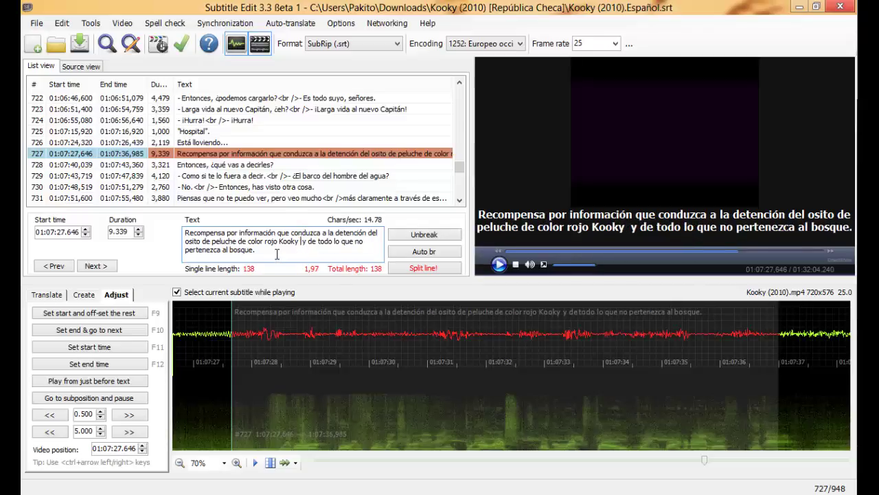
{"action": "key", "text": "BackSpace"}
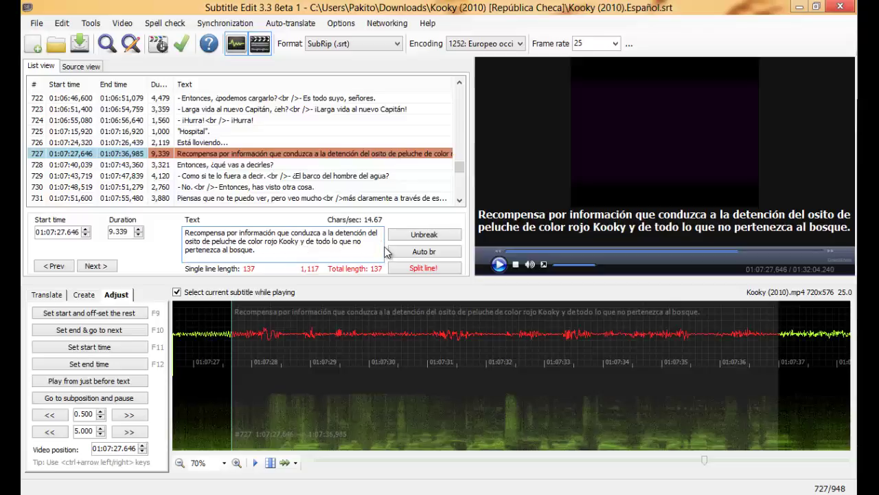
{"action": "key", "text": "BackSpace"}
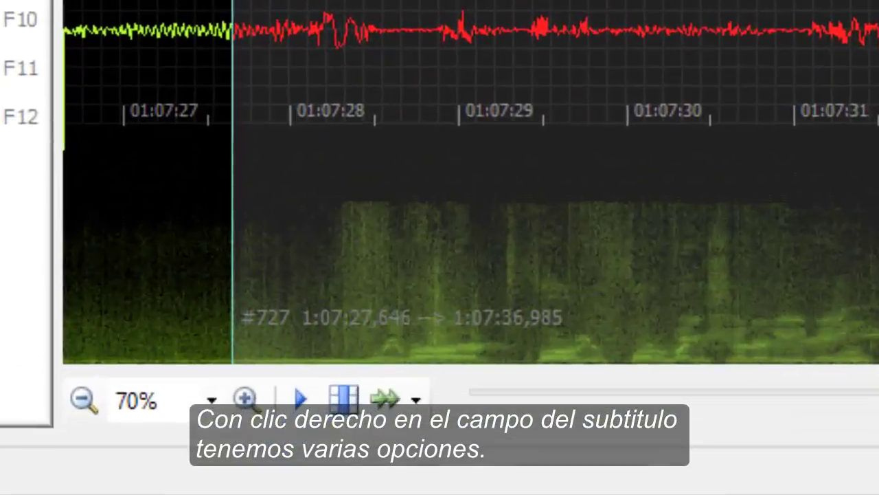
Play subtitle 727 up to about 01:07:32.238 and split it at that point in the waveform
{"action": "right_click", "coordinate": [117, 34]}
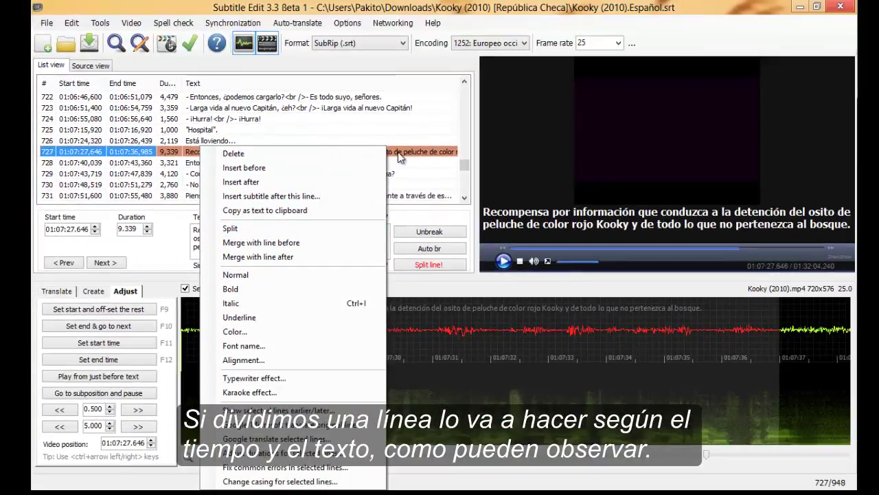
{"action": "left_click", "coordinate": [401, 157]}
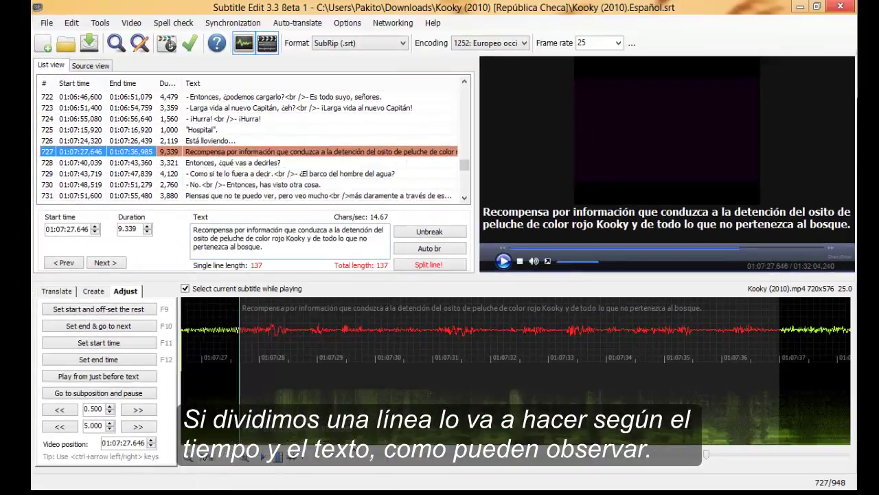
{"action": "left_click", "coordinate": [503, 262]}
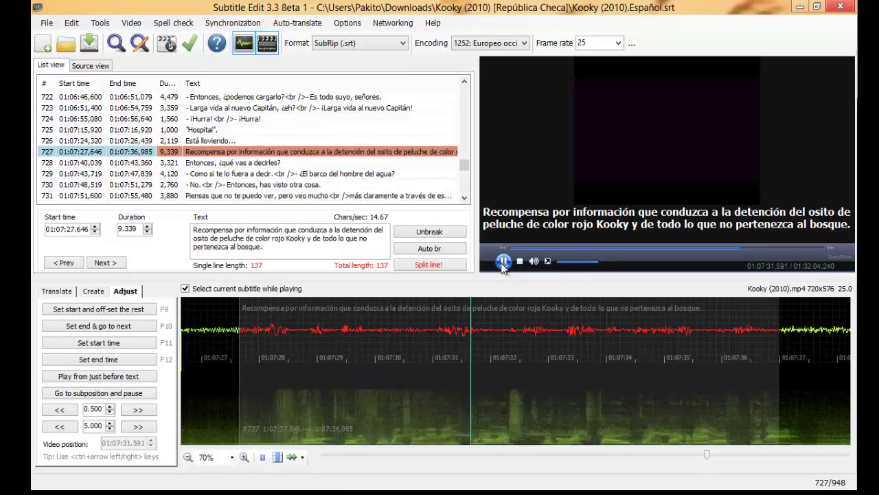
{"action": "left_click", "coordinate": [503, 262]}
{"action": "right_click", "coordinate": [503, 338]}
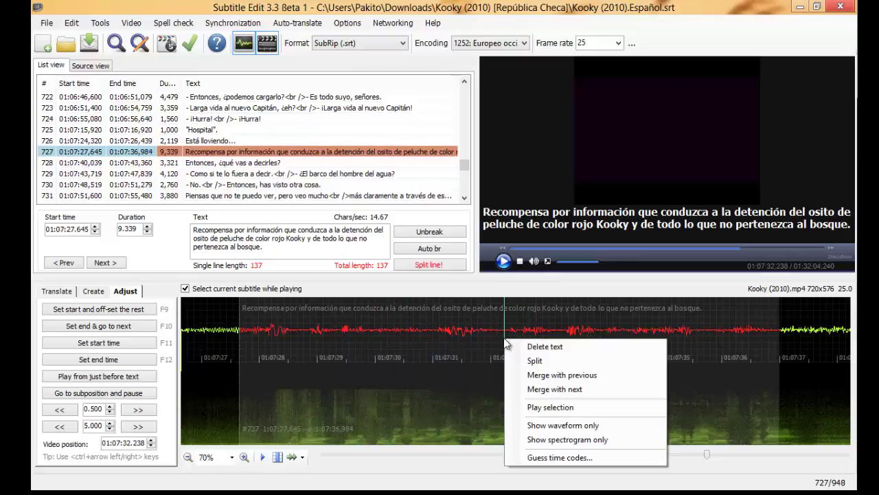
{"action": "left_click", "coordinate": [533, 362]}
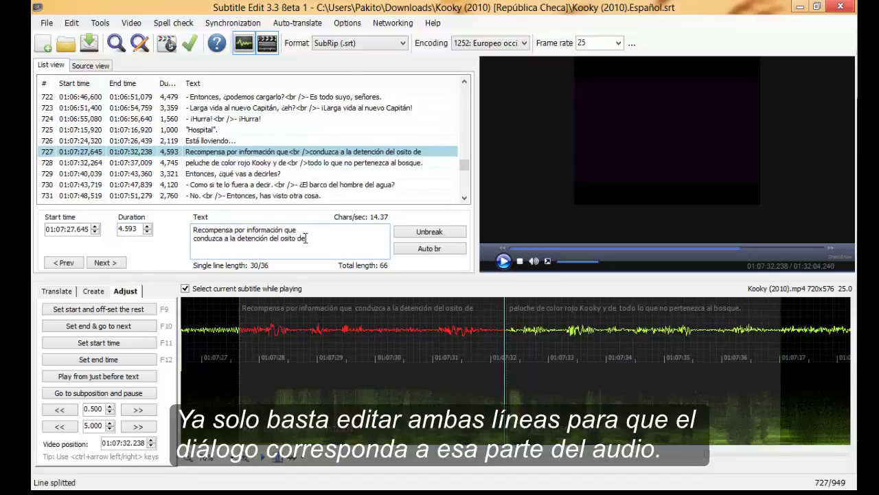
Replace the final "de" of subtitle 727 with an ellipsis, ending the text in "conduzca a la detención del osito..."
{"action": "left_click", "coordinate": [306, 238]}
{"action": "key", "text": "BackSpace"}
{"action": "key", "text": "BackSpace"}
{"action": "key", "text": "BackSpace"}
{"action": "type", "text": "."}
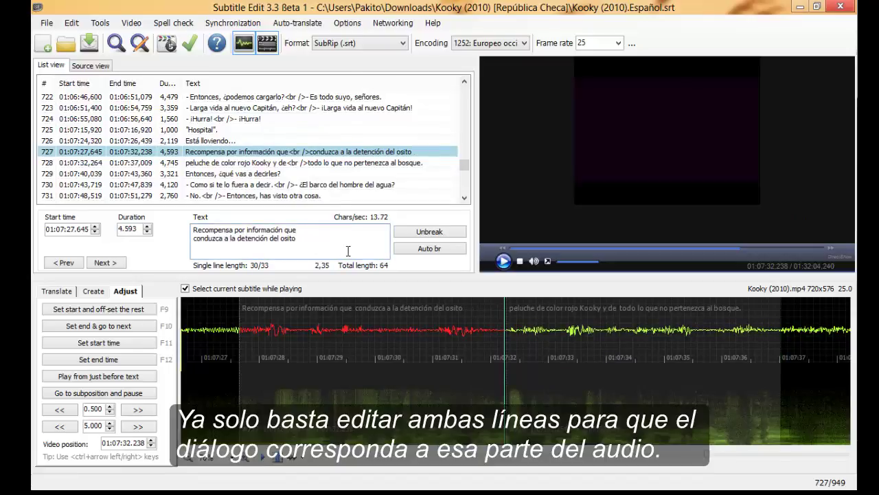
{"action": "type", "text": ".."}
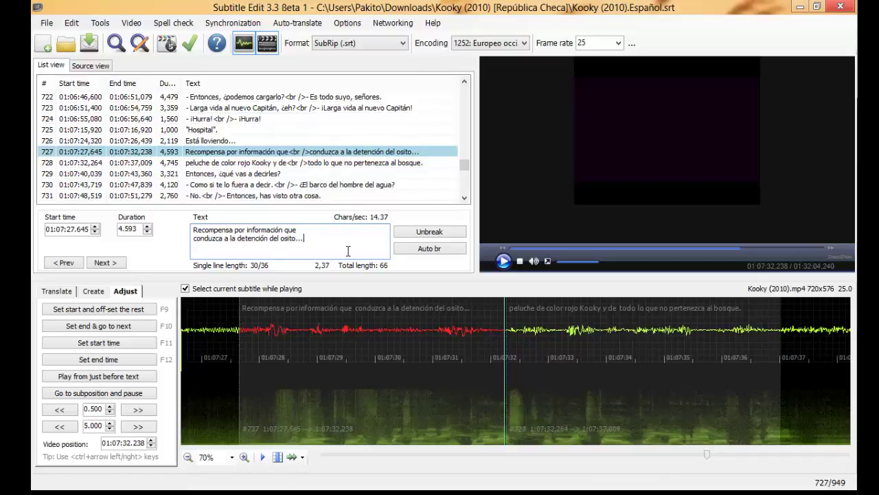
Play back subtitles 727 and 728 around their boundary to compare the split text with the audio
{"action": "left_click", "coordinate": [256, 163]}
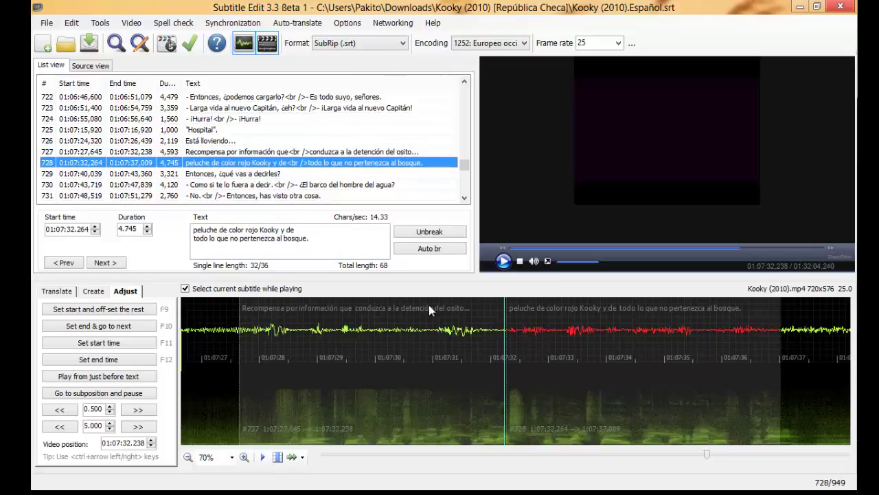
{"action": "left_click", "coordinate": [503, 261]}
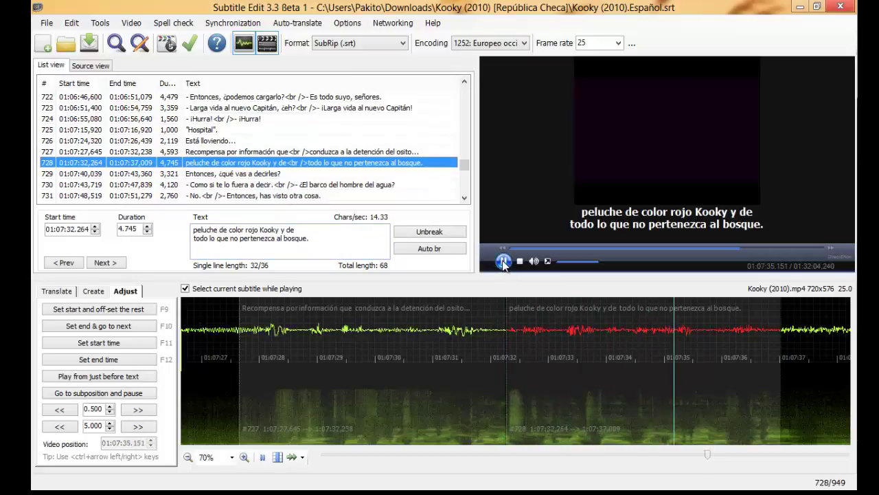
{"action": "left_click", "coordinate": [504, 262]}
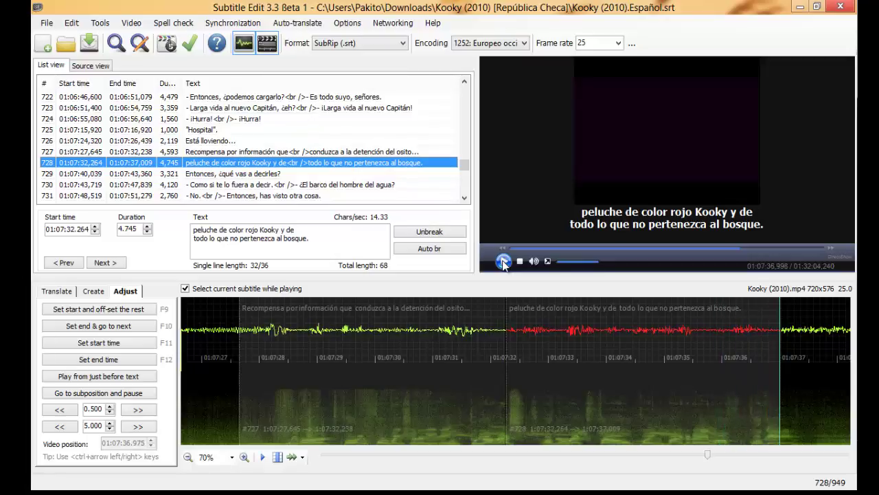
{"action": "left_click", "coordinate": [223, 153]}
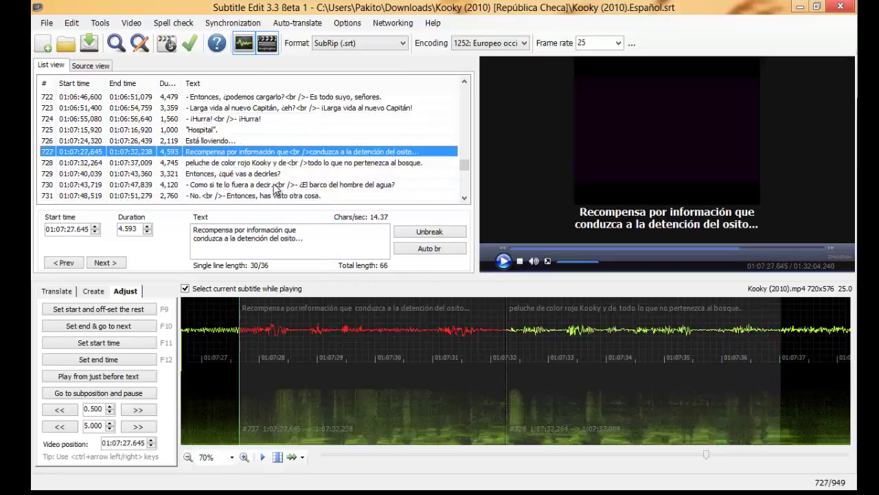
{"action": "left_click", "coordinate": [503, 261]}
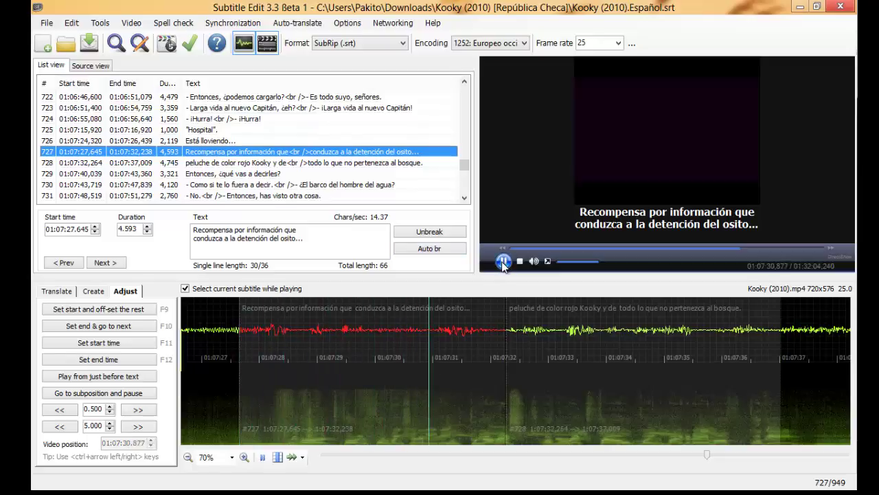
{"action": "left_click", "coordinate": [503, 261]}
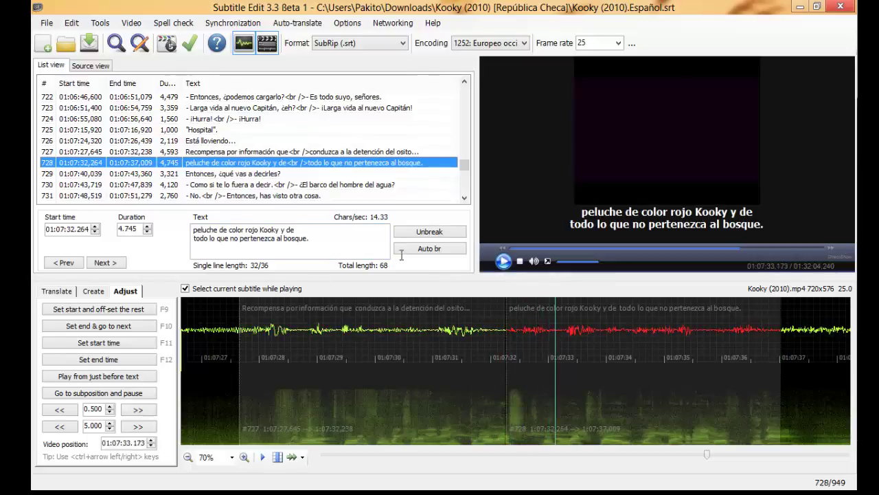
{"action": "left_click", "coordinate": [504, 261]}
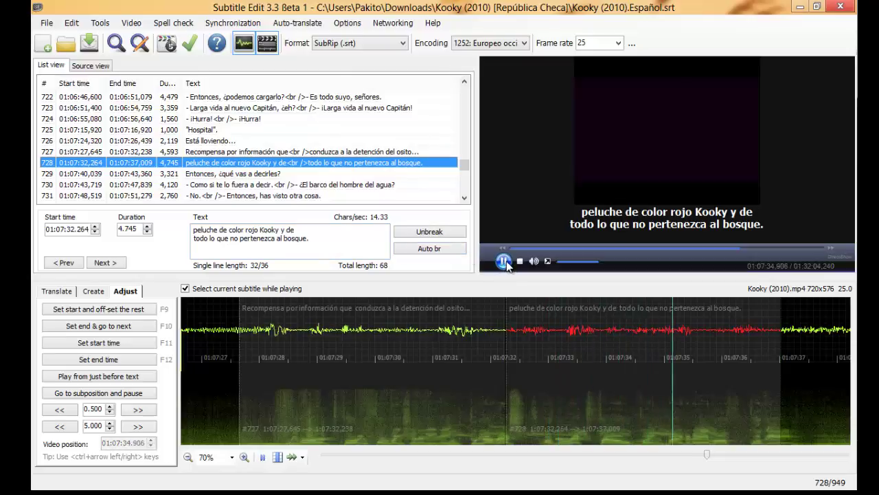
{"action": "left_click", "coordinate": [512, 357]}
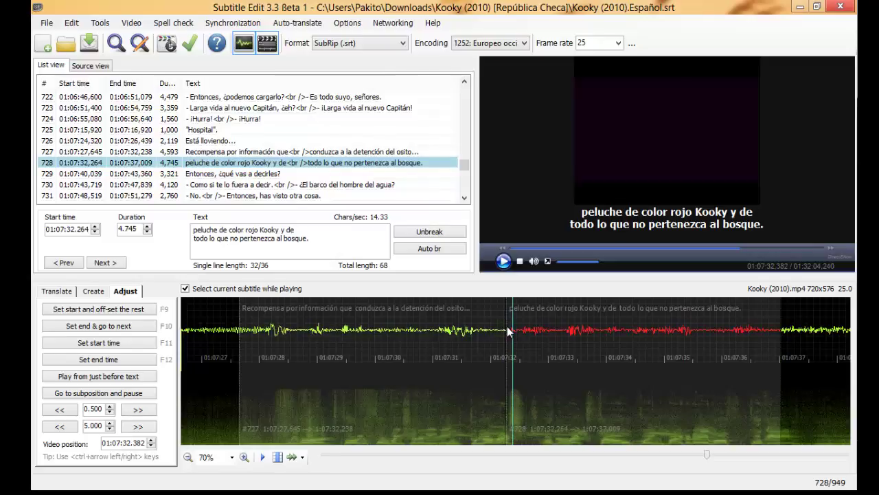
{"action": "left_click", "coordinate": [503, 262]}
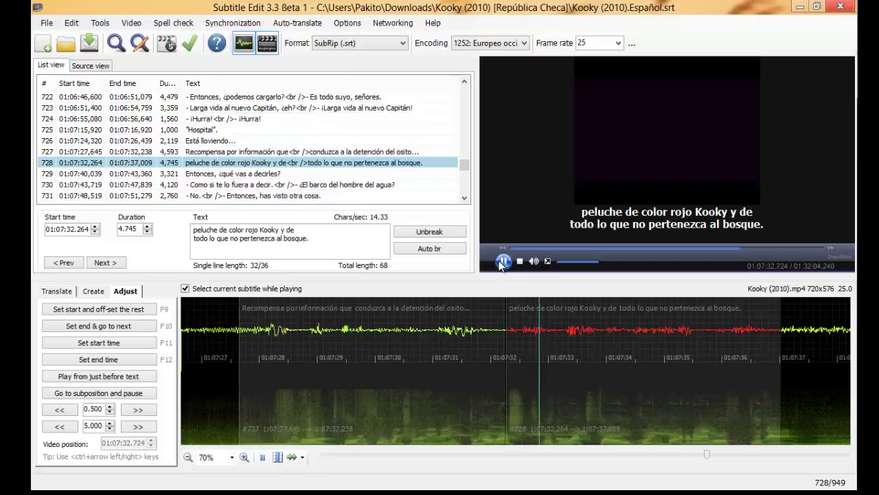
{"action": "left_click", "coordinate": [503, 261]}
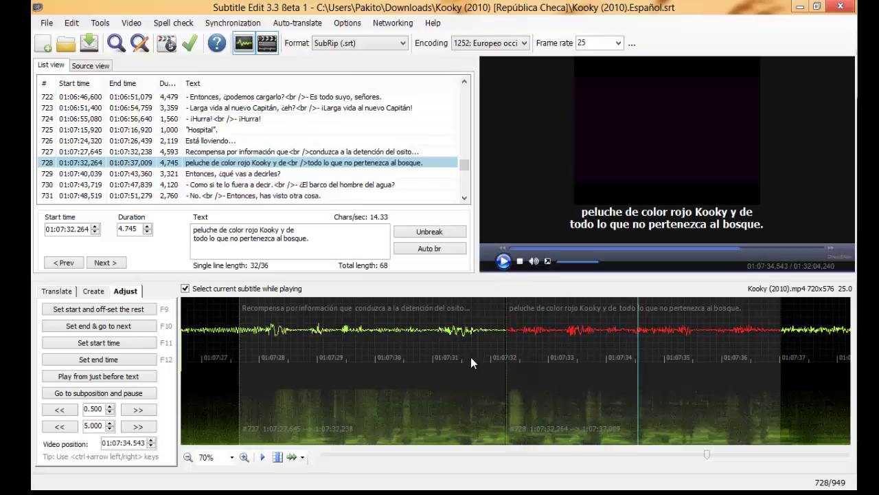
{"action": "left_click", "coordinate": [410, 362]}
{"action": "left_click", "coordinate": [503, 262]}
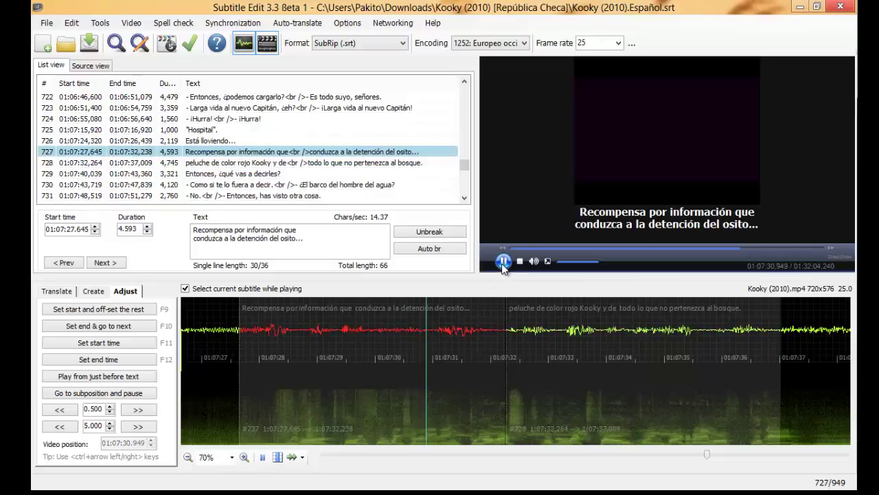
{"action": "left_click", "coordinate": [503, 262]}
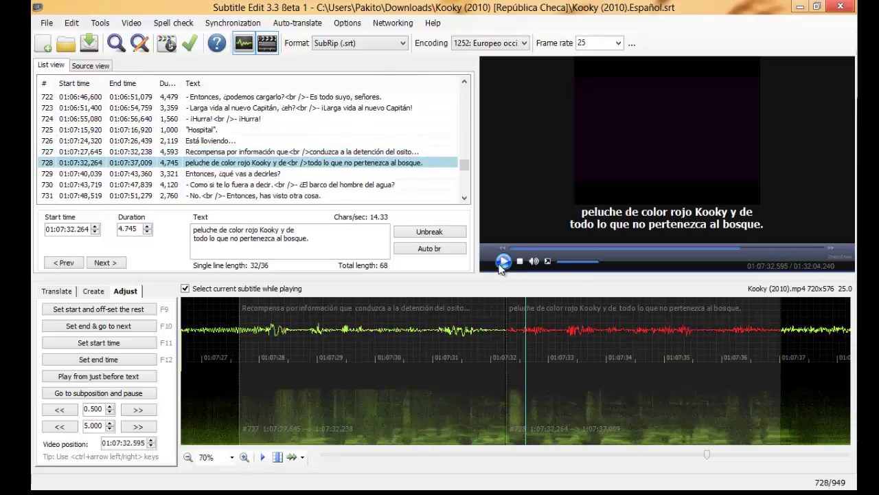
Remove "del osito" from subtitle 727 so its second line reads "conduzca a la detención..."
{"action": "left_click", "coordinate": [343, 152]}
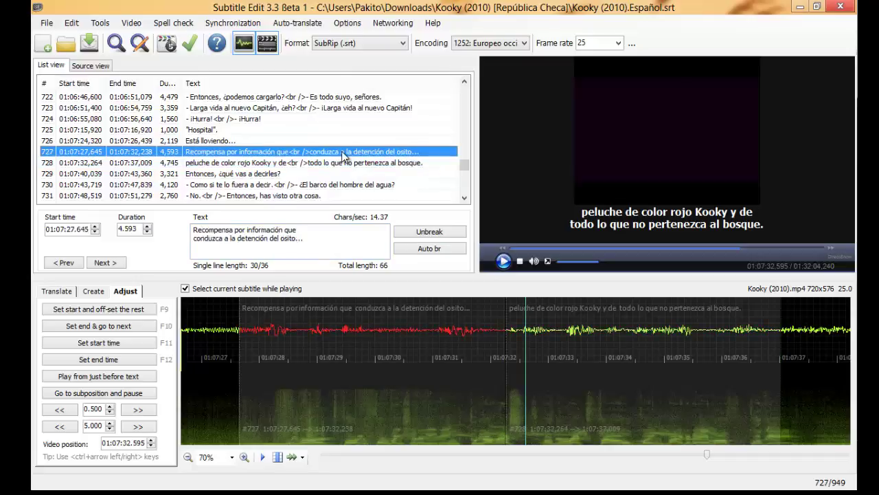
{"action": "left_click_drag", "start_coordinate": [297, 239], "coordinate": [272, 239]}
{"action": "key", "text": "Delete"}
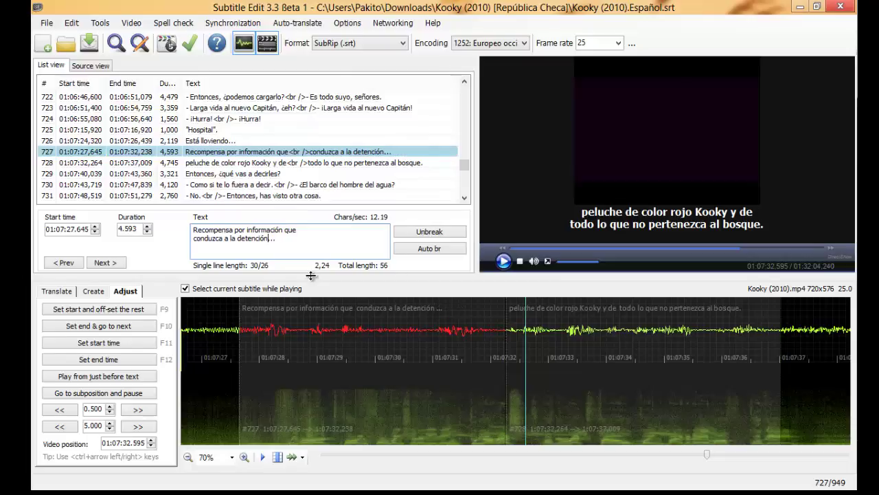
Insert "del osito de" at the start of subtitle 728's text, before "peluche", and play it back
{"action": "left_click", "coordinate": [237, 163]}
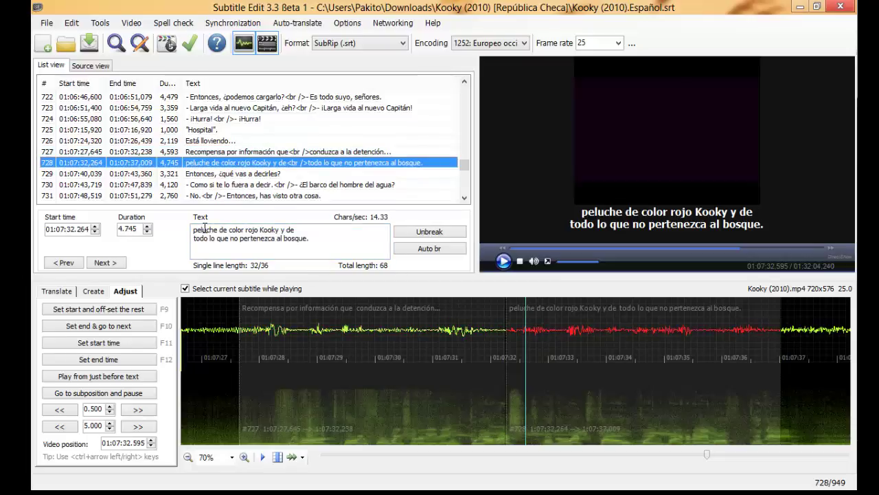
{"action": "left_click", "coordinate": [194, 230]}
{"action": "type", "text": "del o"}
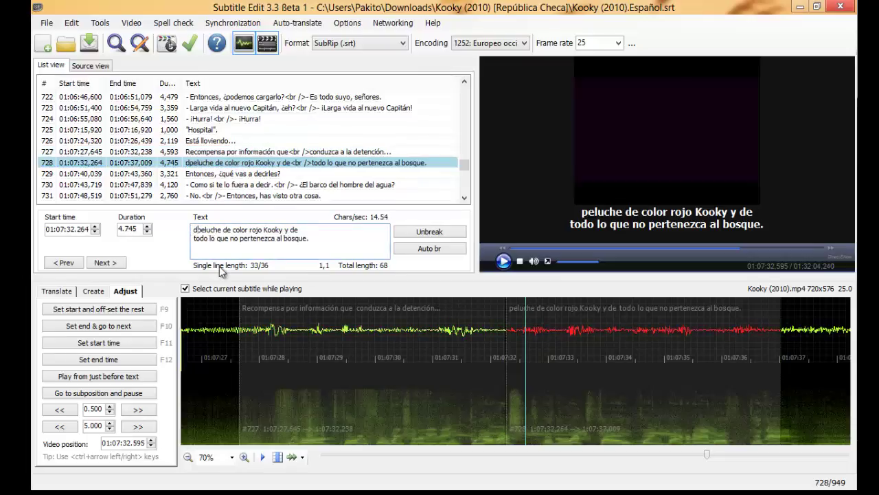
{"action": "type", "text": "sito "}
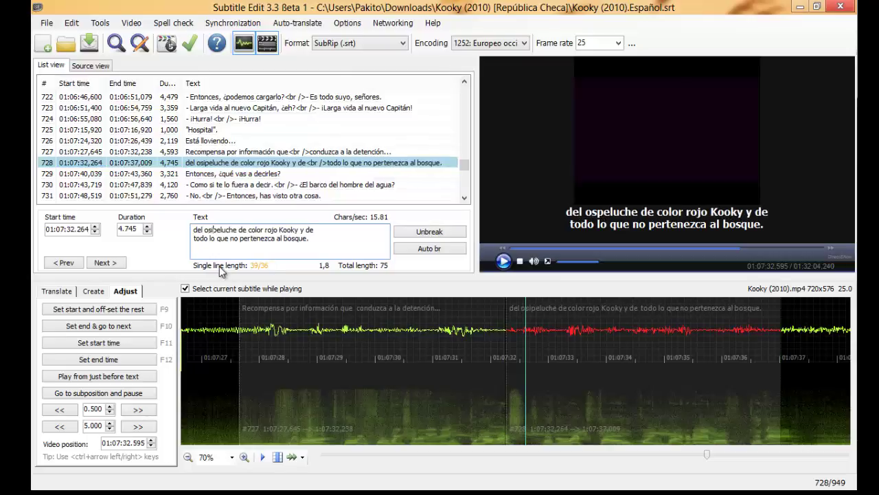
{"action": "type", "text": "de"}
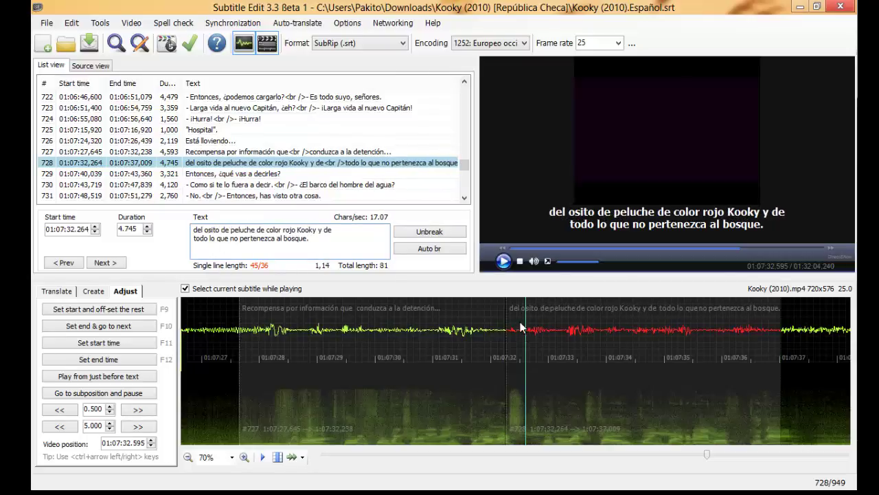
{"action": "left_click", "coordinate": [503, 263]}
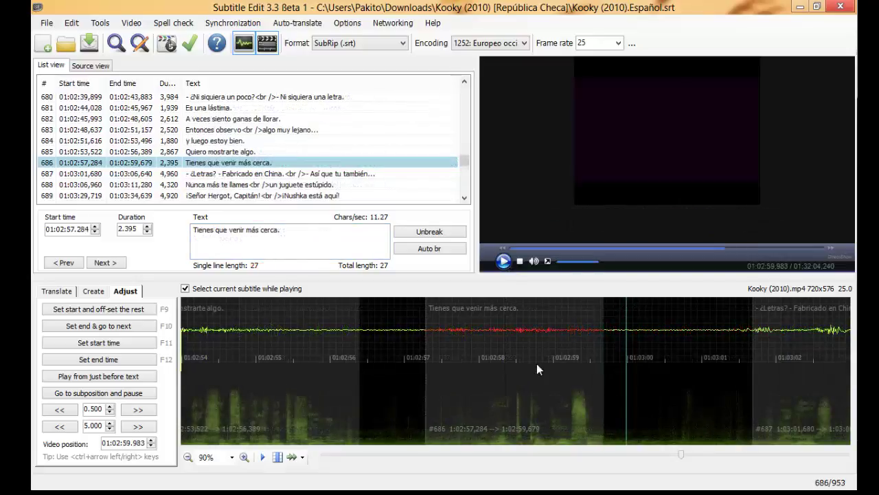
Select subtitle 685, "Quiero mostrarte algo.", and save the subtitle file
{"action": "left_click", "coordinate": [235, 149]}
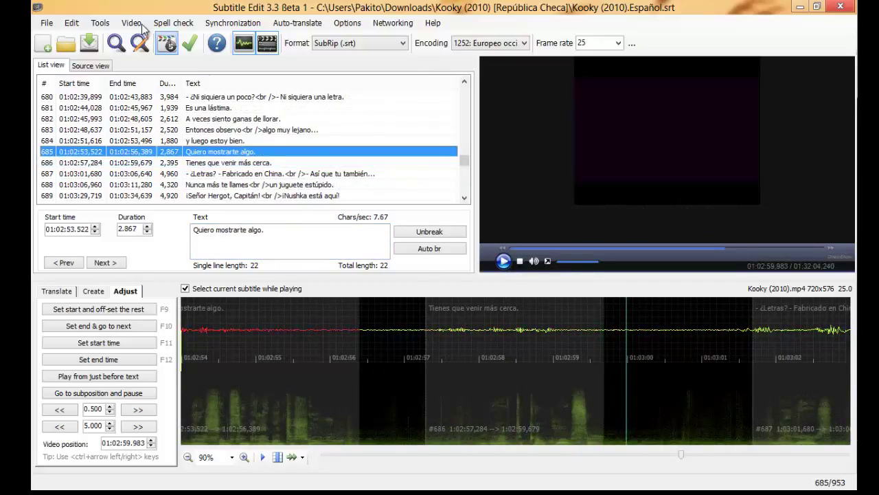
{"action": "left_click", "coordinate": [89, 44]}
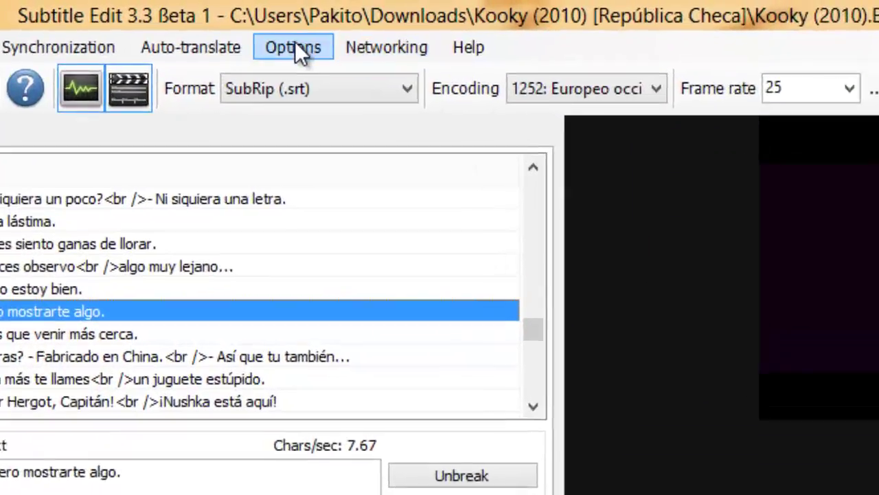
Open the program settings and review the general options for line length, file encoding, line-break display and the list view's double-click behaviour
{"action": "left_click", "coordinate": [347, 24]}
{"action": "left_click", "coordinate": [294, 124]}
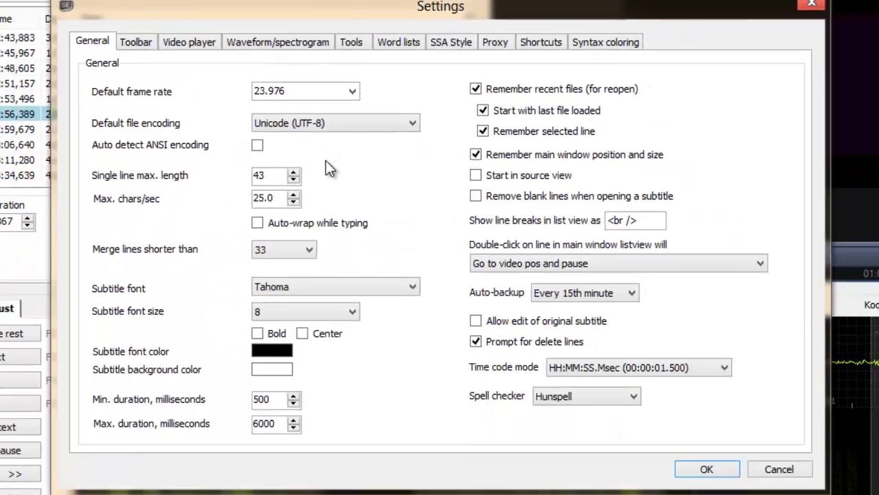
{"action": "left_click_drag", "start_coordinate": [268, 175], "coordinate": [229, 176]}
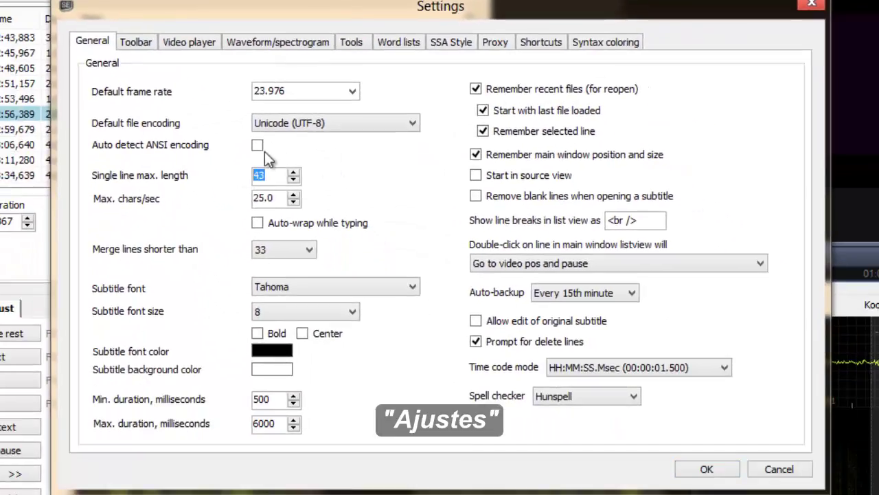
{"action": "left_click", "coordinate": [303, 124]}
{"action": "left_click", "coordinate": [302, 124]}
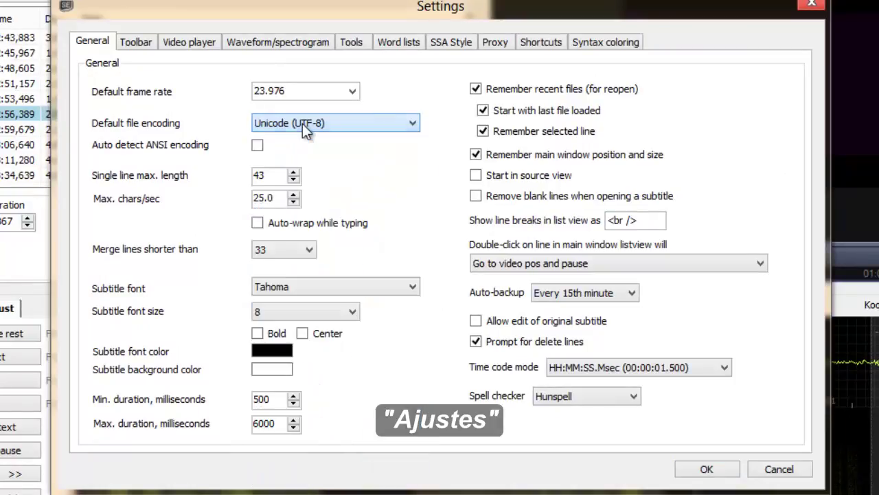
{"action": "left_click", "coordinate": [302, 124]}
{"action": "left_click", "coordinate": [302, 124]}
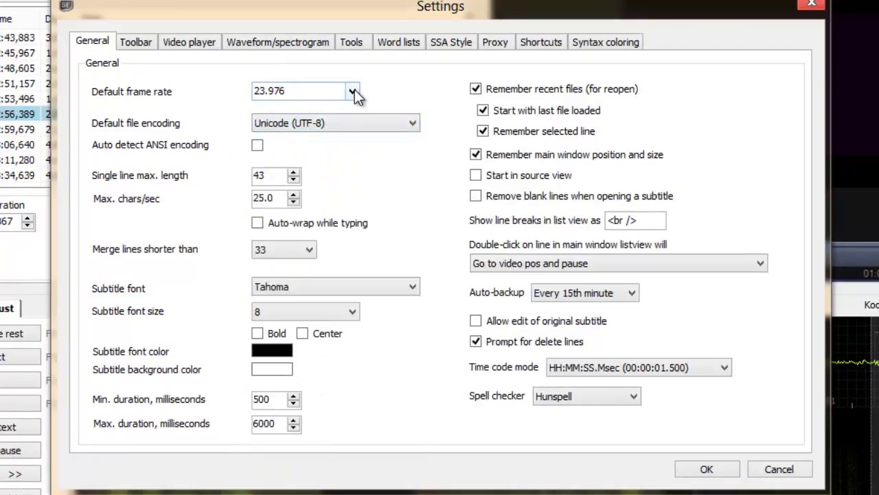
{"action": "left_click_drag", "start_coordinate": [648, 222], "coordinate": [569, 218]}
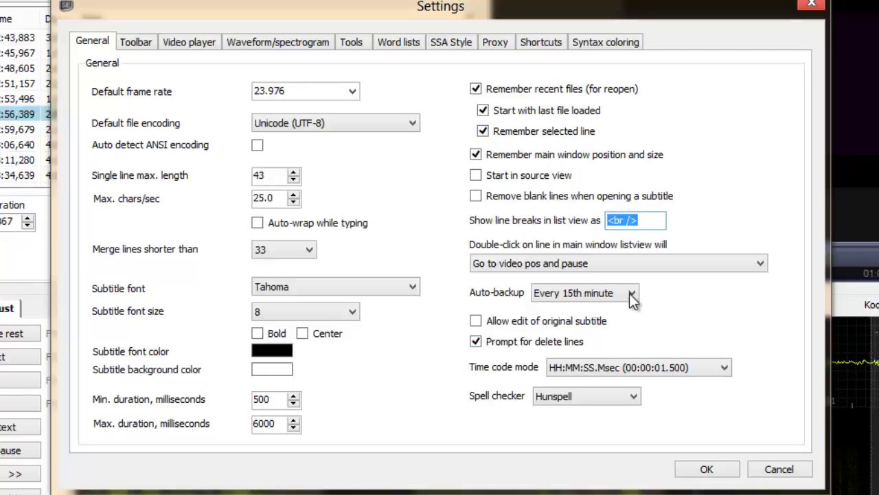
{"action": "left_click", "coordinate": [577, 263]}
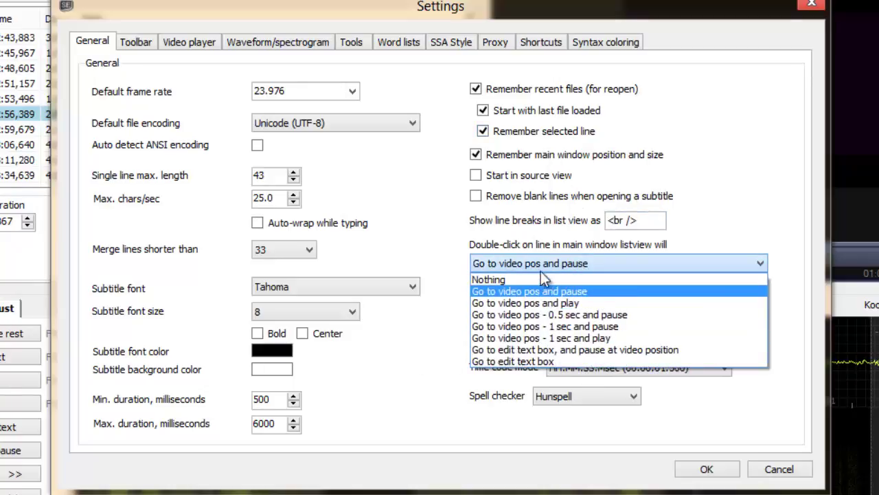
{"action": "left_click", "coordinate": [539, 268]}
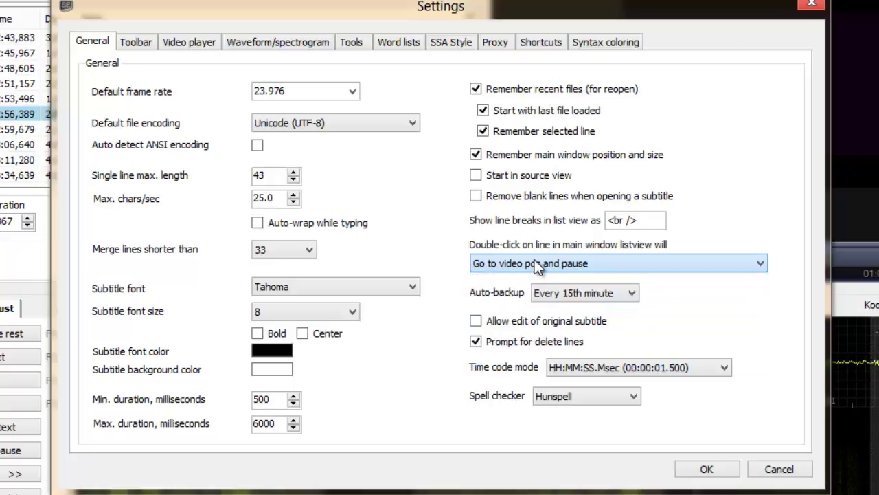
Set the maximum subtitle duration to 5000 milliseconds in the general settings
{"action": "left_click", "coordinate": [301, 289]}
{"action": "left_click", "coordinate": [301, 289]}
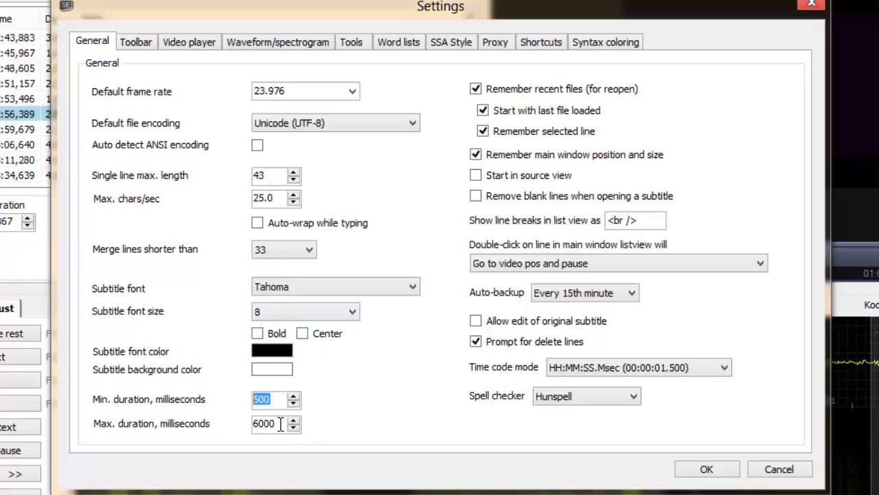
{"action": "key", "text": "Tab"}
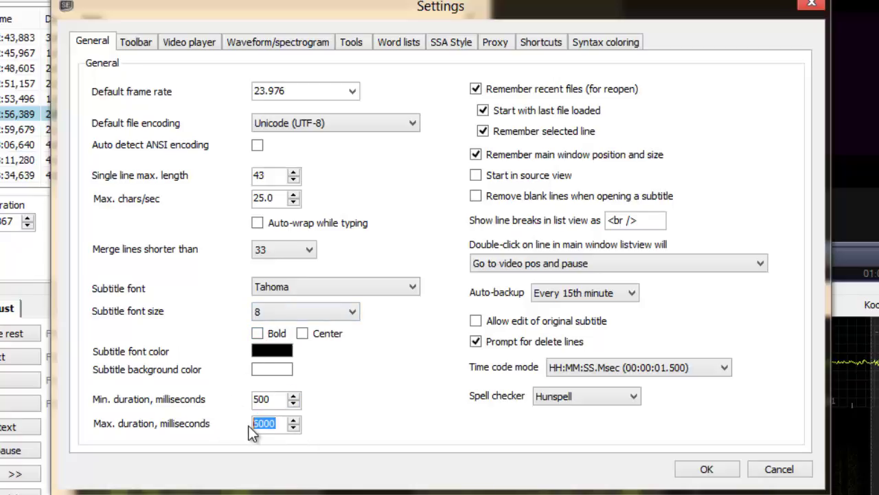
{"action": "type", "text": "5"}
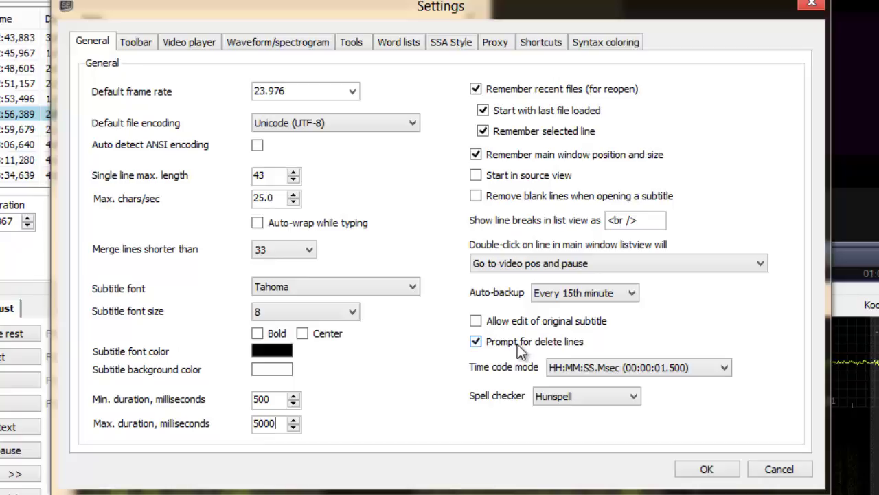
Review the toolbar settings, including the visible buttons and the option to show the frame rate
{"action": "left_click", "coordinate": [135, 44]}
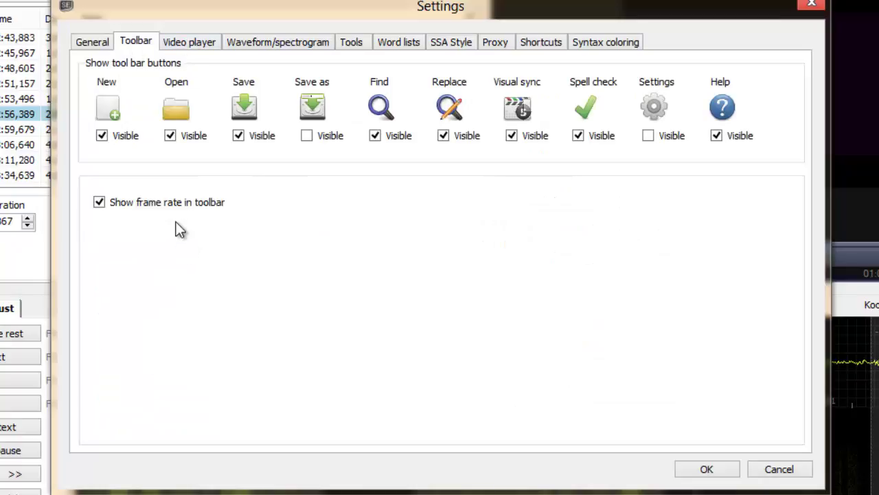
{"action": "left_click", "coordinate": [137, 201]}
{"action": "left_click", "coordinate": [137, 201]}
View the video player settings and compare the DirectShow and VLC Media Player engine options, leaving DirectShow chosen
{"action": "left_click", "coordinate": [188, 41]}
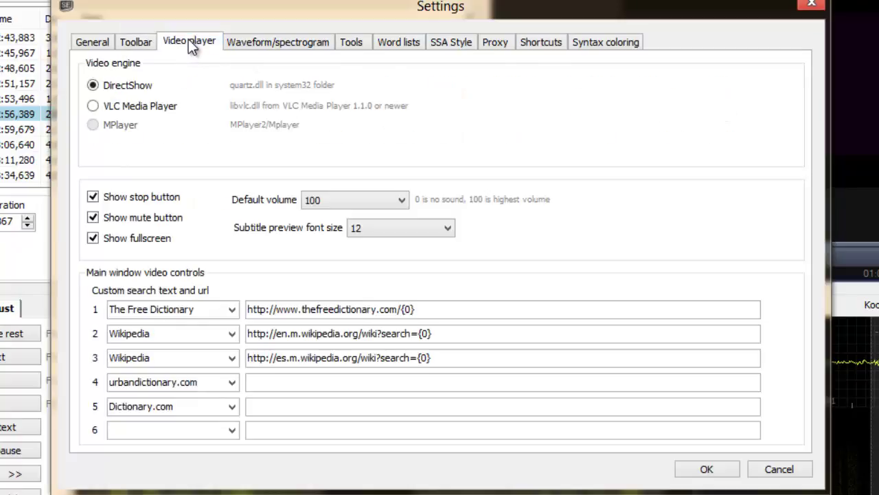
{"action": "left_click", "coordinate": [124, 89]}
{"action": "left_click", "coordinate": [139, 108]}
{"action": "left_click", "coordinate": [120, 88]}
Examine the custom search URLs for The Free Dictionary and Wikipedia and the sites offered for the empty sixth entry
{"action": "double_click", "coordinate": [337, 303]}
{"action": "left_click_drag", "start_coordinate": [271, 337], "coordinate": [463, 334]}
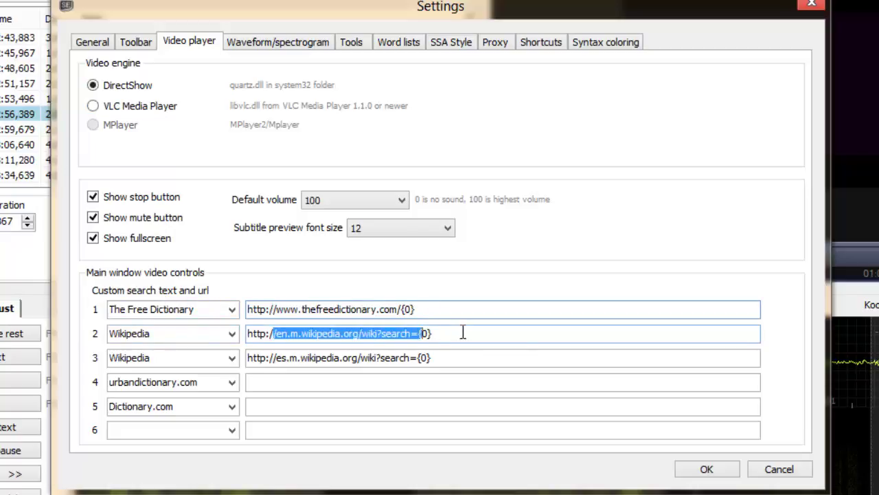
{"action": "left_click_drag", "start_coordinate": [270, 358], "coordinate": [450, 373]}
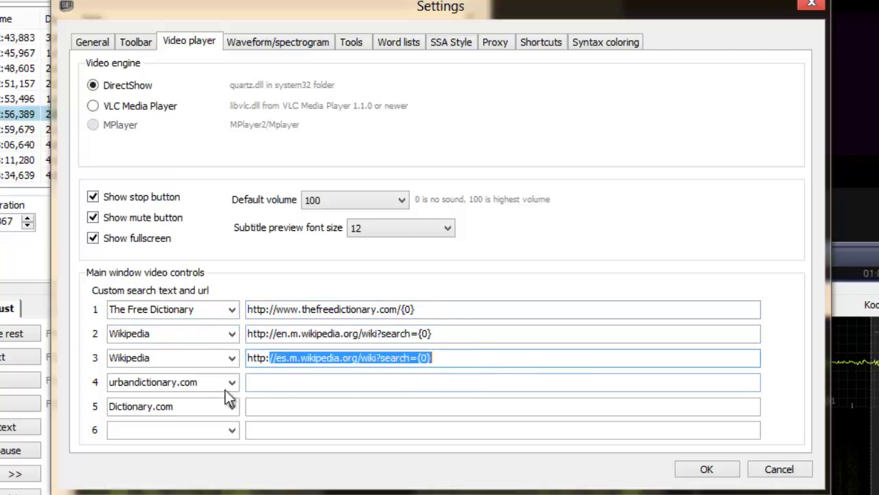
{"action": "left_click", "coordinate": [232, 429]}
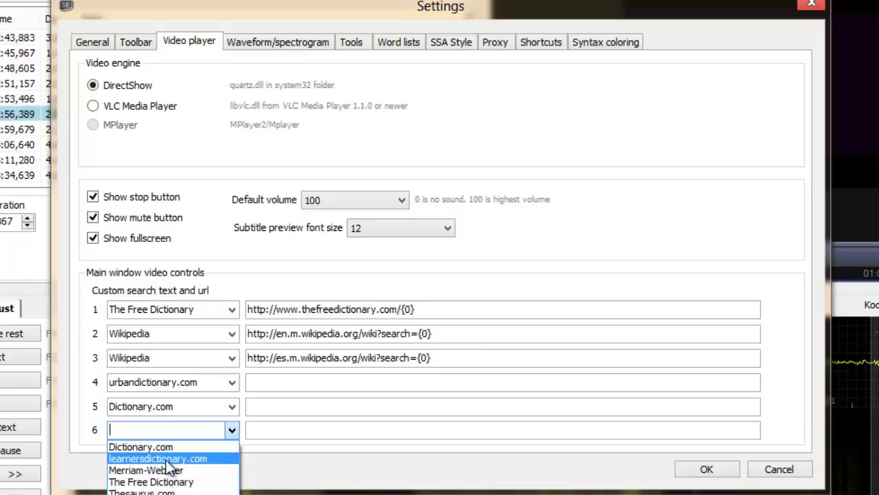
Review the waveform appearance and spectrogram settings, including the Generate spectrogram option
{"action": "left_click", "coordinate": [313, 41]}
{"action": "left_click", "coordinate": [308, 40]}
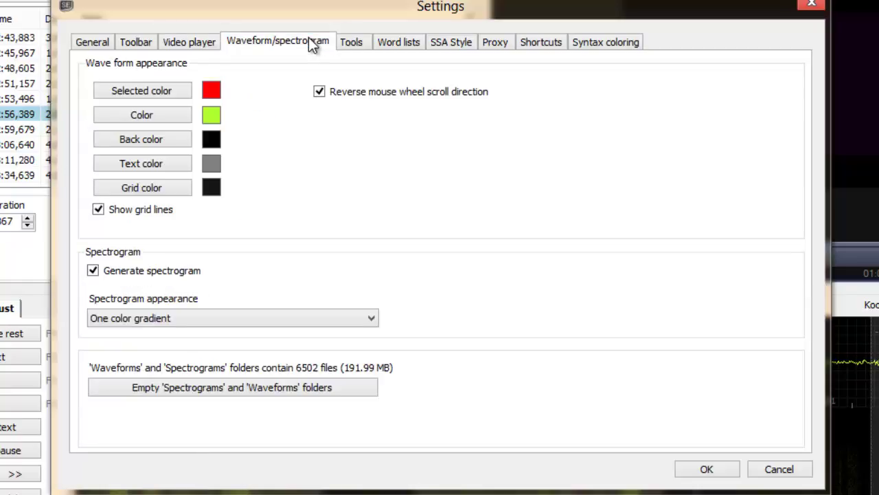
{"action": "left_click", "coordinate": [94, 272]}
Review the tools settings for fixing common errors, checking the music symbols to replace and the available replacement symbols
{"action": "left_click", "coordinate": [352, 42]}
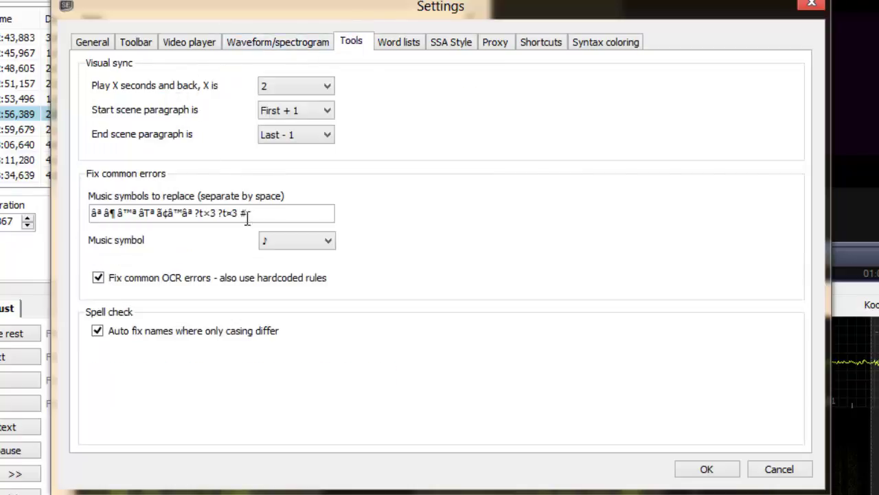
{"action": "left_click_drag", "start_coordinate": [277, 213], "coordinate": [84, 215]}
{"action": "left_click", "coordinate": [289, 243]}
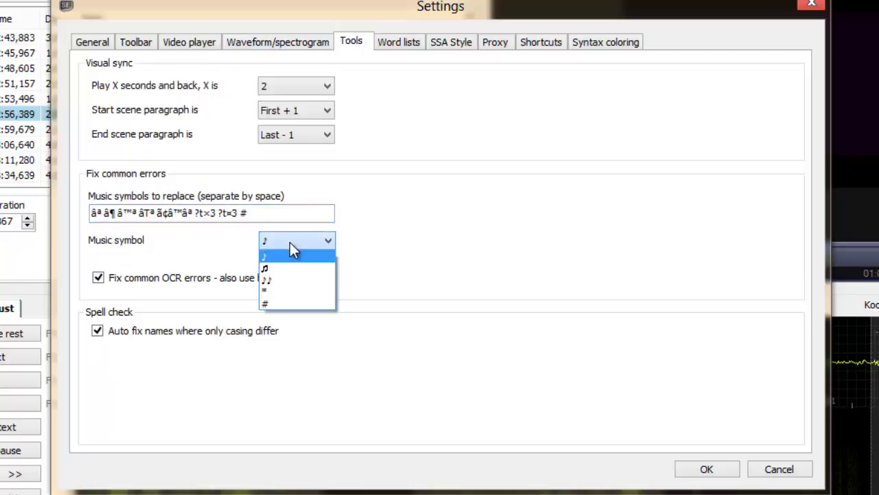
{"action": "left_click", "coordinate": [307, 241]}
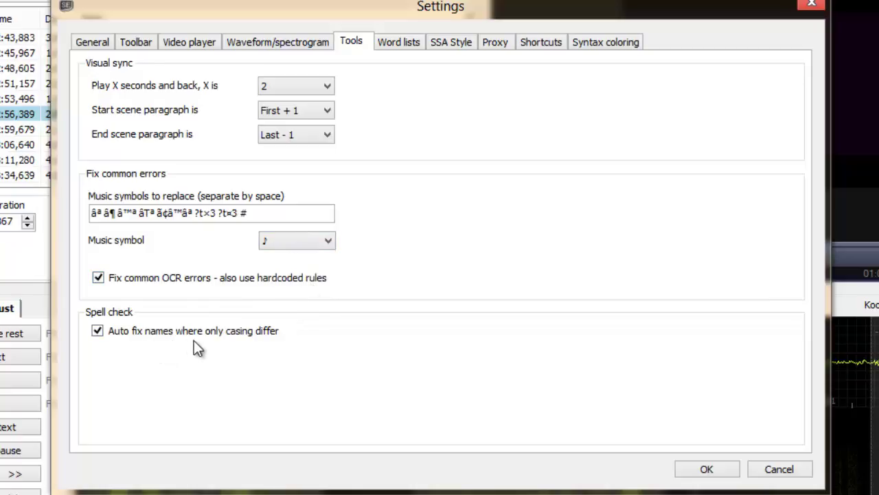
Open the Español (México) word lists and examine the replacement pairs in the OCR fix list down to "Vuestro --> Su"
{"action": "left_click", "coordinate": [397, 48]}
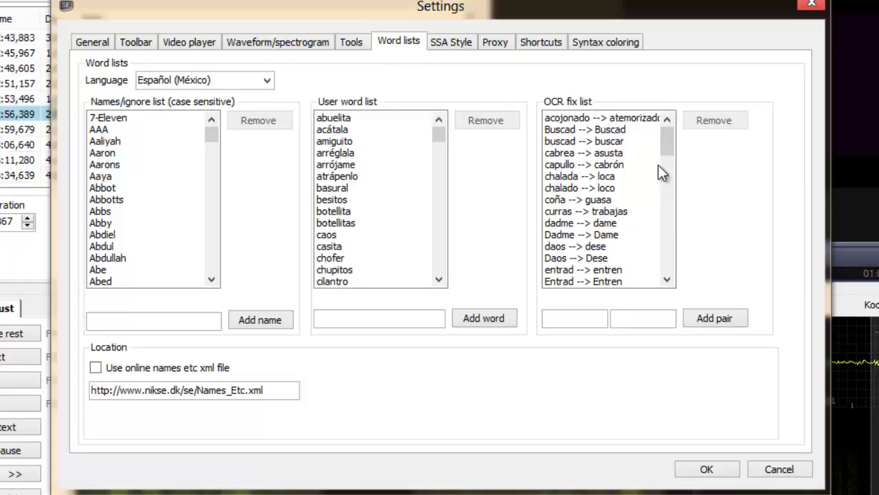
{"action": "left_click", "coordinate": [592, 177]}
{"action": "left_click", "coordinate": [591, 162]}
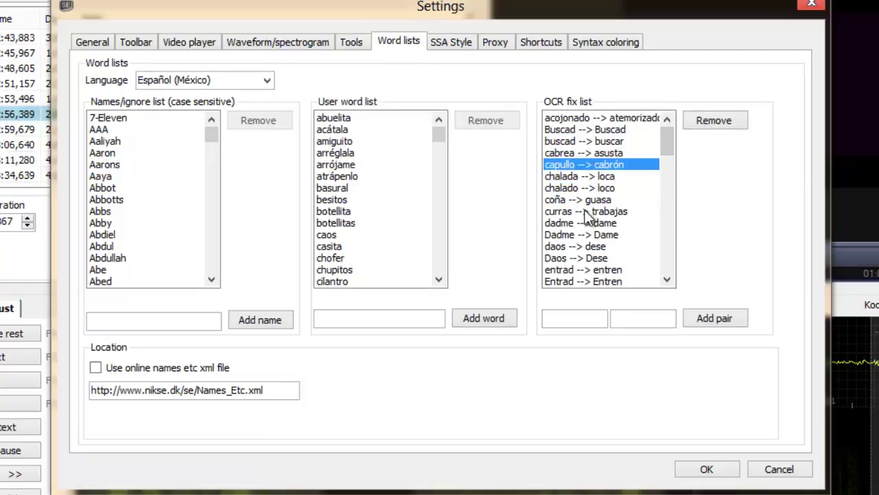
{"action": "left_click", "coordinate": [586, 213]}
{"action": "scroll", "coordinate": [586, 213], "scroll_direction": "down", "scroll_amount": 3}
{"action": "left_click", "coordinate": [584, 223]}
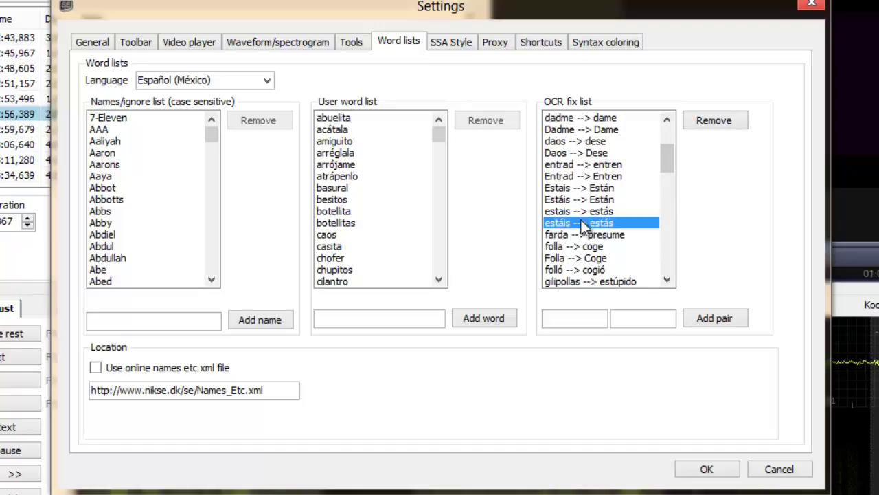
{"action": "left_click", "coordinate": [573, 201]}
{"action": "left_click", "coordinate": [577, 270]}
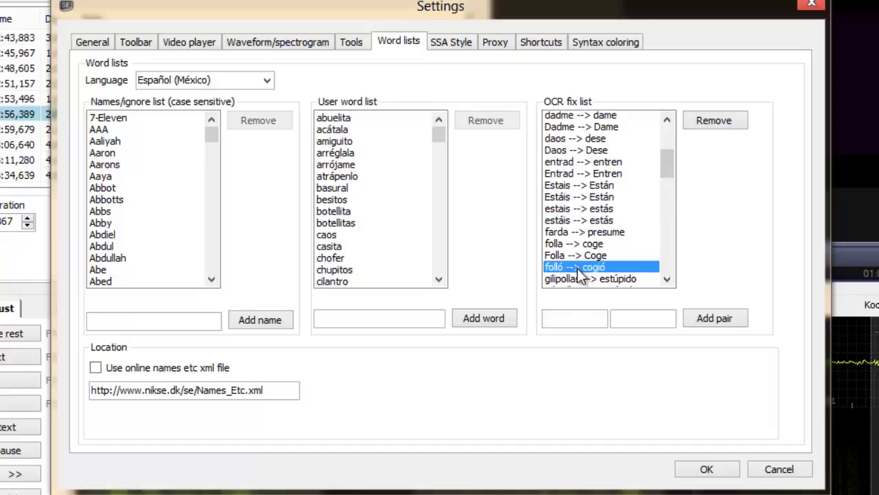
{"action": "scroll", "coordinate": [578, 268], "scroll_direction": "down", "scroll_amount": 3}
{"action": "scroll", "coordinate": [580, 275], "scroll_direction": "down", "scroll_amount": 4}
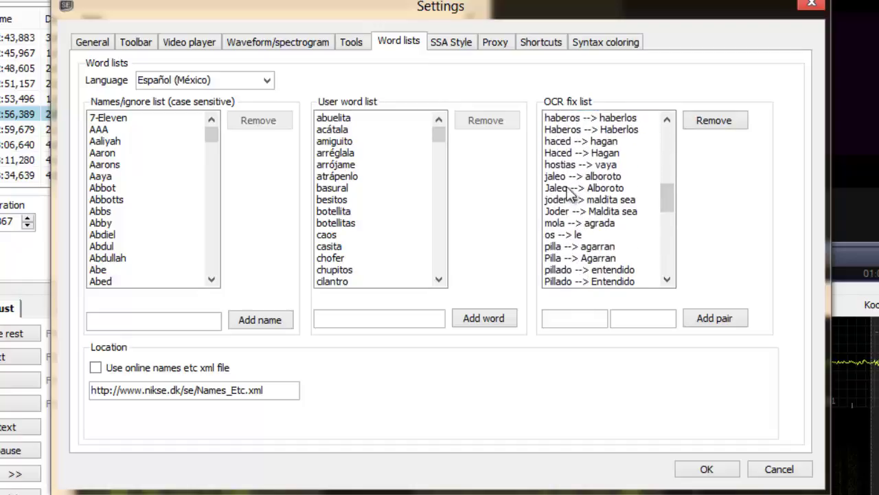
{"action": "left_click", "coordinate": [560, 165]}
{"action": "scroll", "coordinate": [581, 224], "scroll_direction": "down", "scroll_amount": 3}
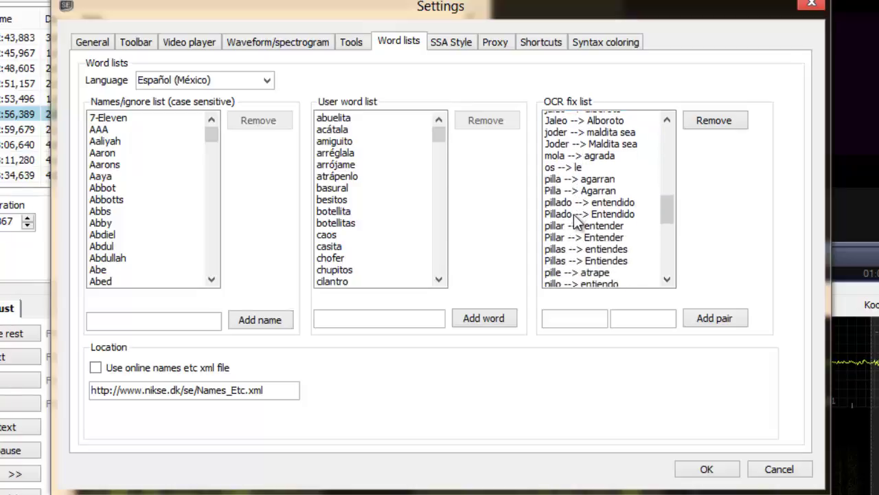
{"action": "left_click", "coordinate": [575, 215]}
{"action": "scroll", "coordinate": [574, 234], "scroll_direction": "down", "scroll_amount": 4}
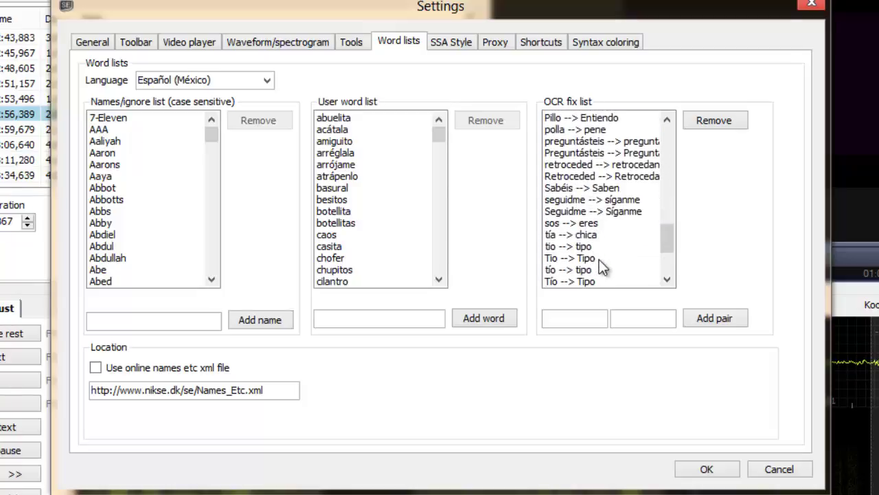
{"action": "left_click", "coordinate": [567, 236]}
{"action": "left_click", "coordinate": [572, 247]}
{"action": "scroll", "coordinate": [597, 261], "scroll_direction": "down", "scroll_amount": 1}
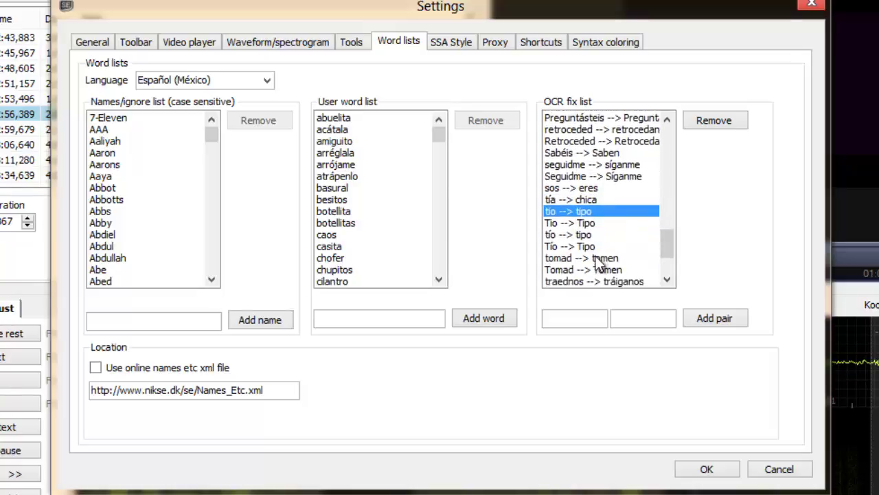
{"action": "scroll", "coordinate": [592, 261], "scroll_direction": "down", "scroll_amount": 2}
{"action": "left_click", "coordinate": [582, 188]}
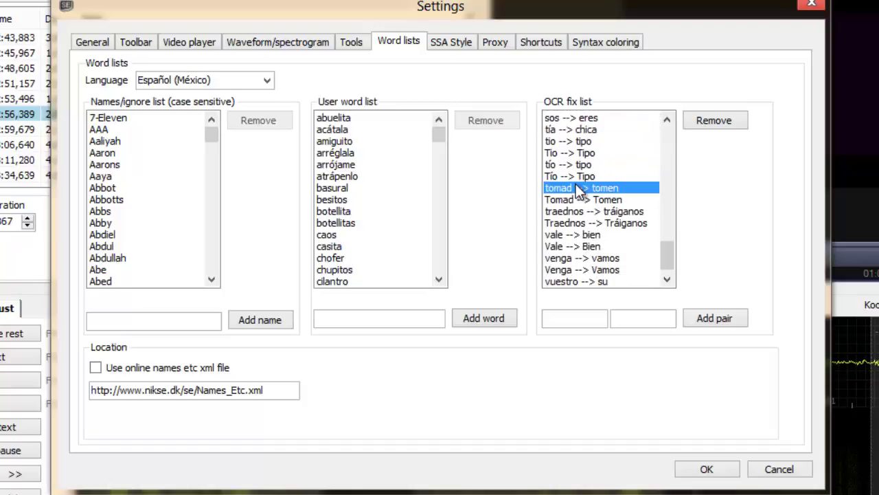
{"action": "left_click", "coordinate": [571, 260]}
{"action": "scroll", "coordinate": [602, 277], "scroll_direction": "down", "scroll_amount": 1}
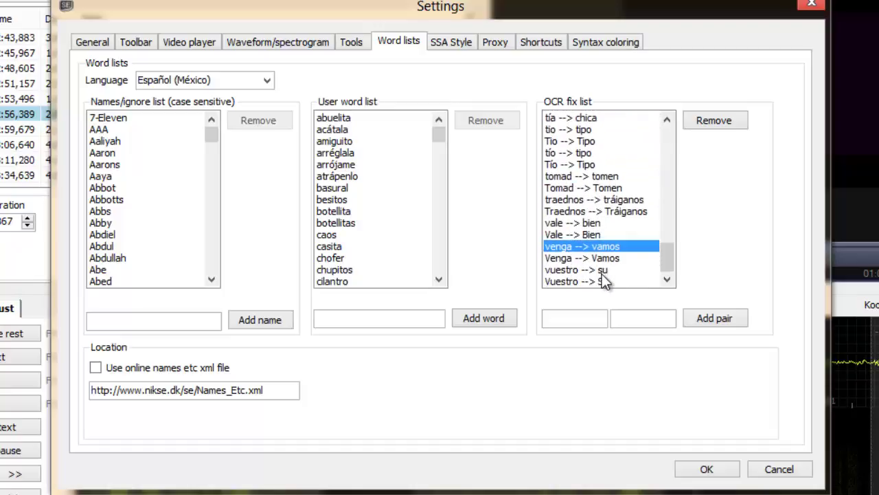
{"action": "left_click", "coordinate": [567, 271]}
{"action": "left_click", "coordinate": [573, 282]}
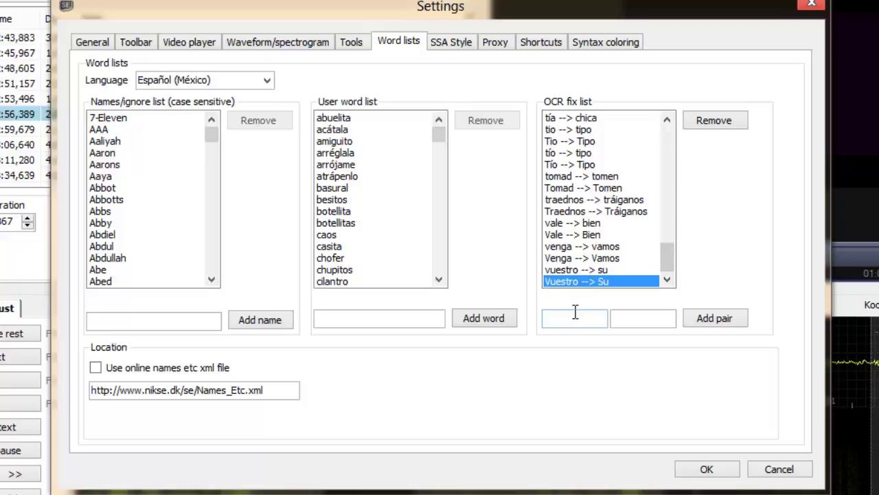
Browse the user word list from "caos" onward and view the languages available for the word lists
{"action": "left_click", "coordinate": [363, 234]}
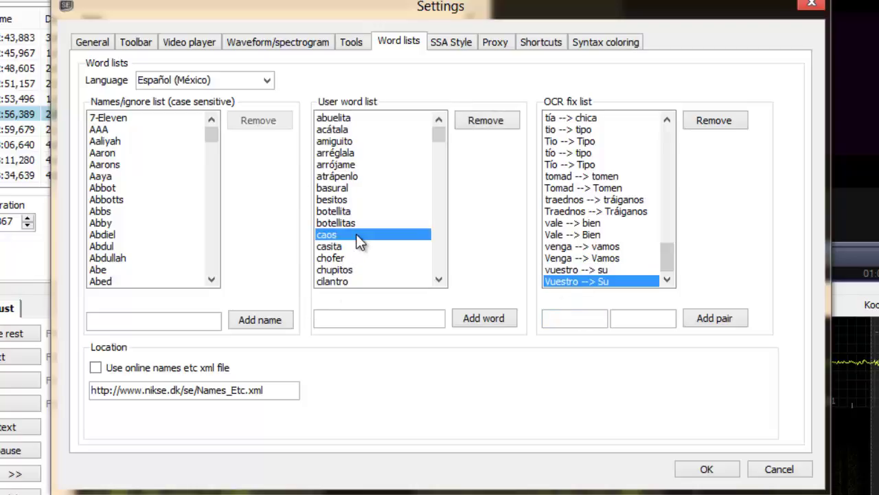
{"action": "scroll", "coordinate": [363, 237], "scroll_direction": "down", "scroll_amount": 13}
{"action": "scroll", "coordinate": [328, 253], "scroll_direction": "down", "scroll_amount": 7}
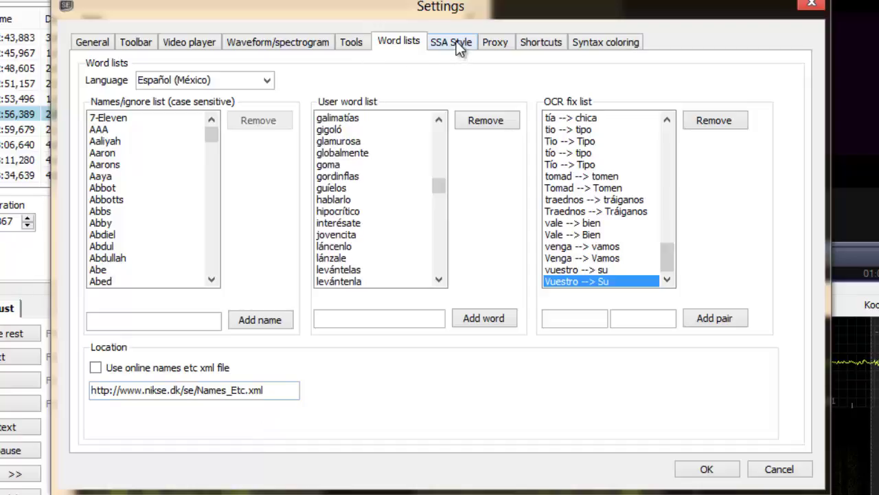
{"action": "left_click", "coordinate": [273, 84]}
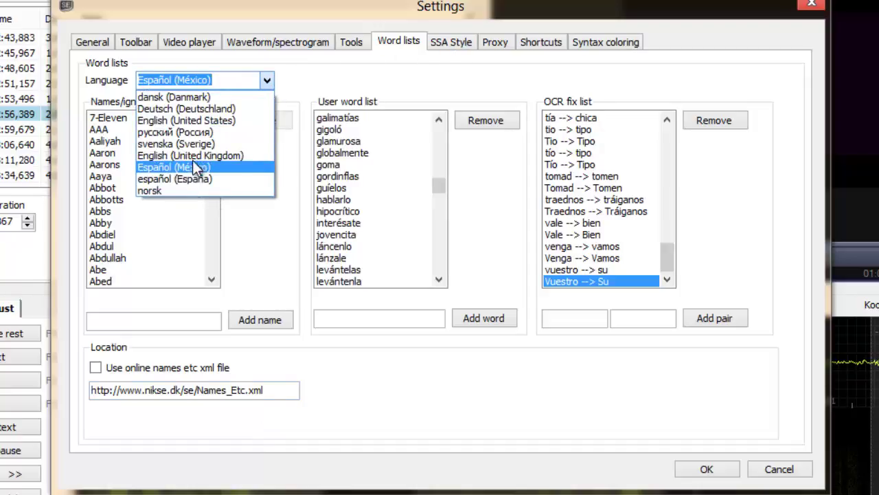
View the Sub Station Alpha style settings and return to the general settings
{"action": "left_click", "coordinate": [448, 41]}
{"action": "left_click", "coordinate": [449, 40]}
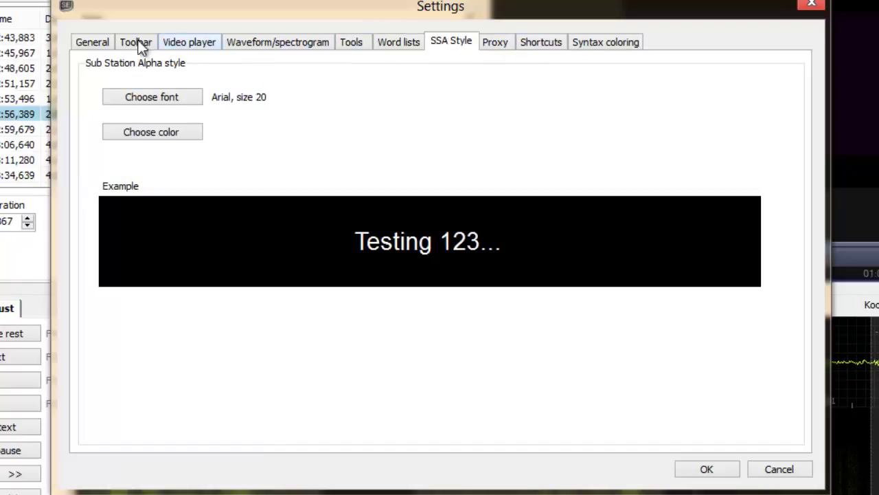
{"action": "left_click", "coordinate": [92, 42]}
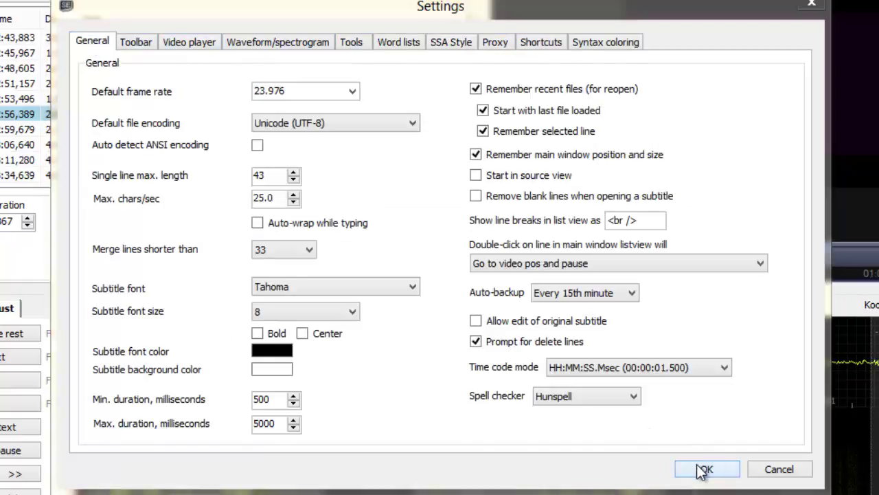